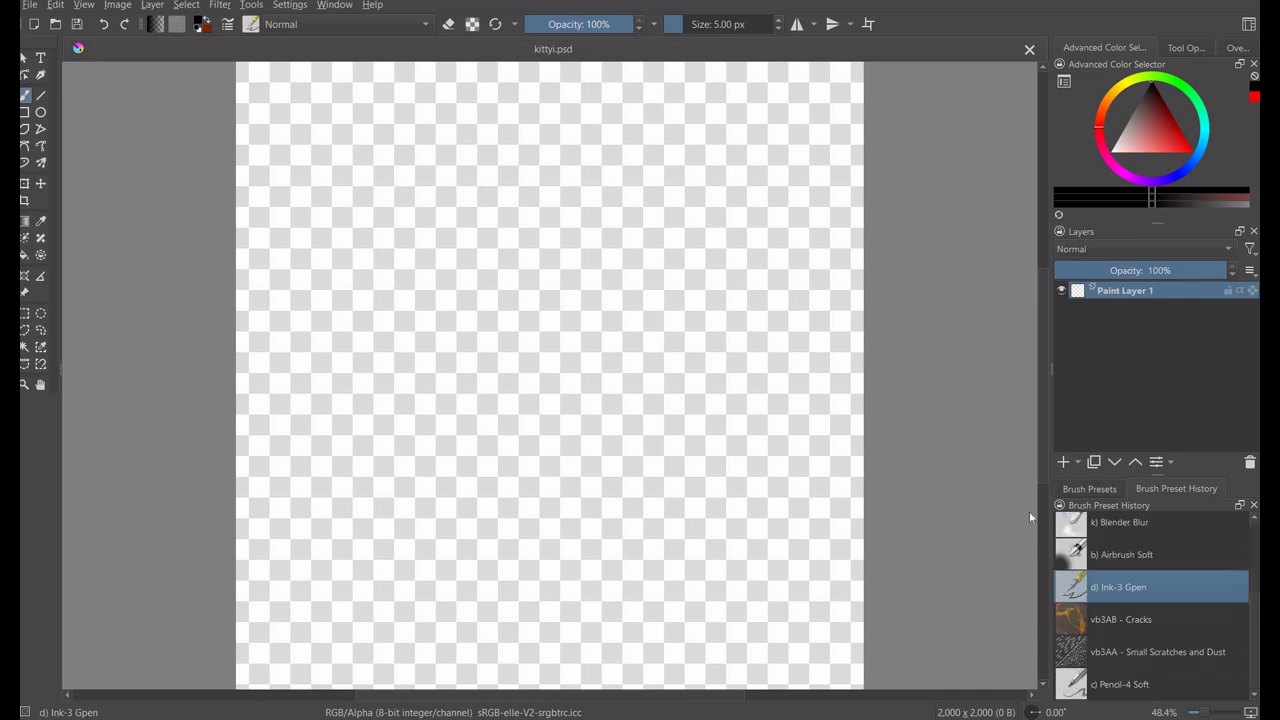
Draw the head ellipse, centre it on the horizontal mirror line and squash it slightly.
drag(694, 132, 391, 432)
key(ctrl+t)
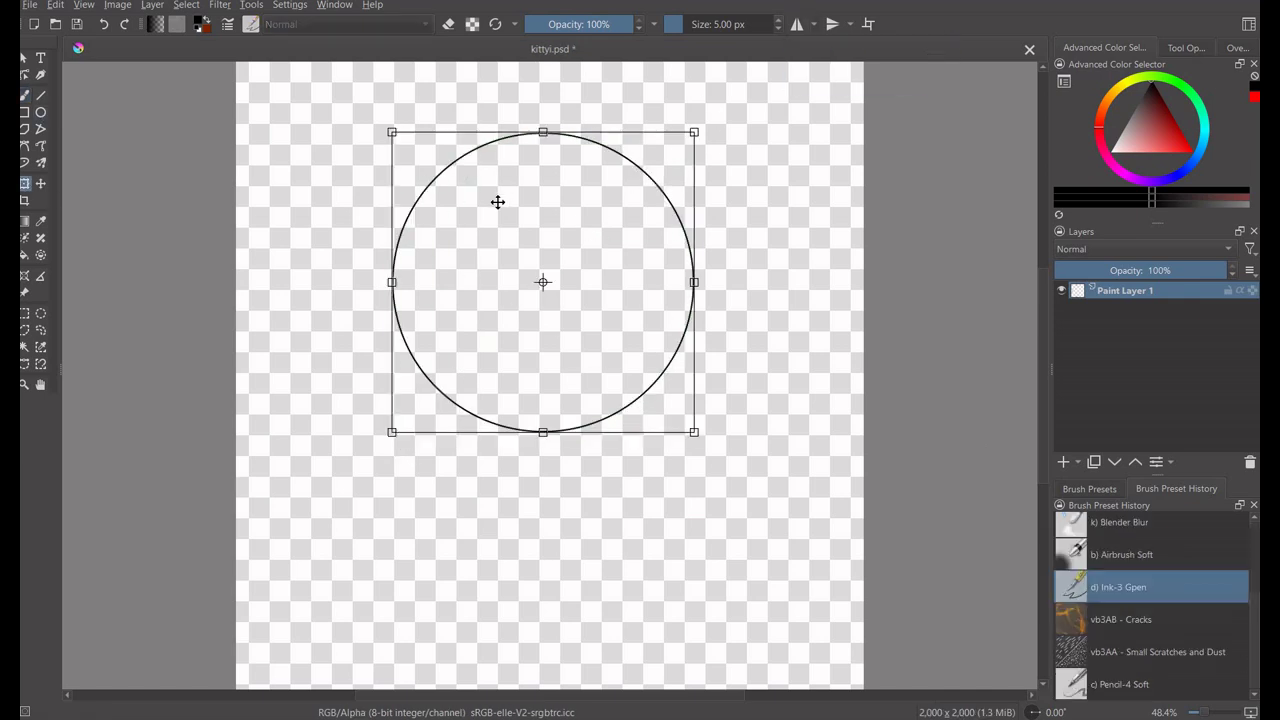
click(797, 24)
drag(549, 217, 557, 223)
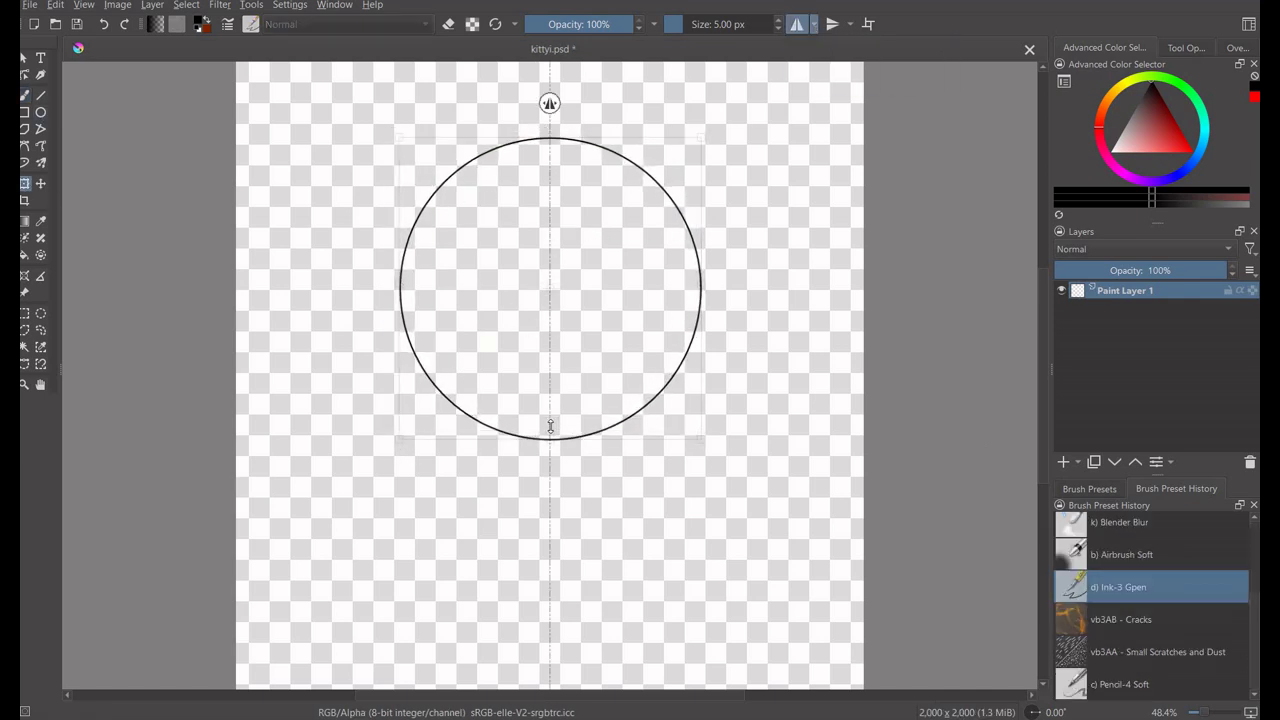
drag(550, 437, 550, 407)
key(b)
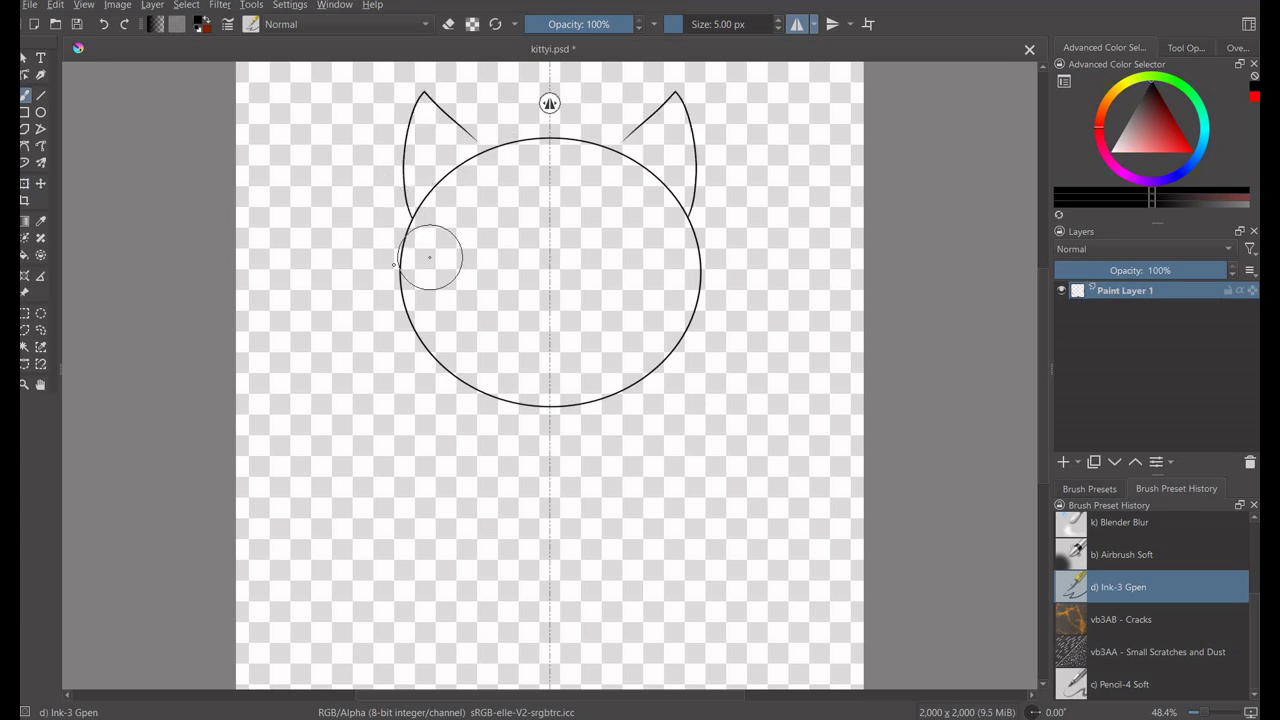
Sketch the mirrored cheeks, inner legs and outer body lines of the kitten.
mouse_move(393, 264)
mouse_down()
mouse_move(443, 387)
mouse_move(453, 541)
mouse_up()
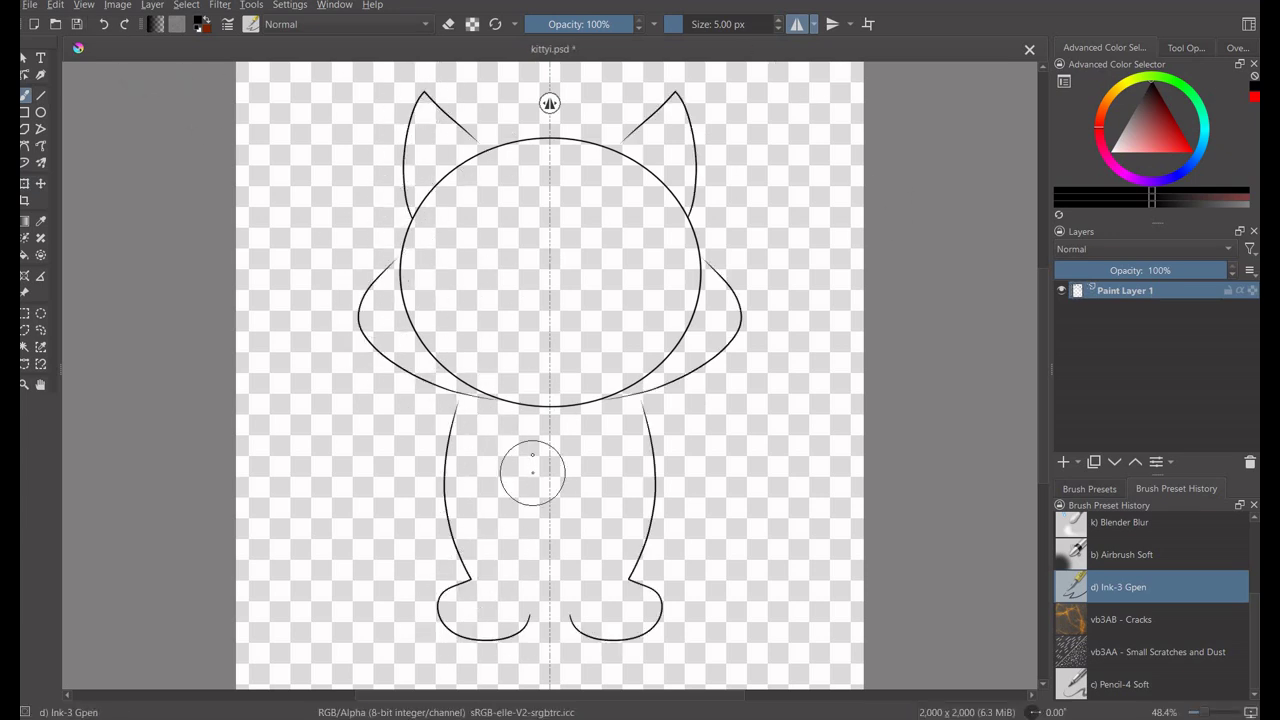
drag(493, 430, 519, 548)
drag(430, 398, 368, 612)
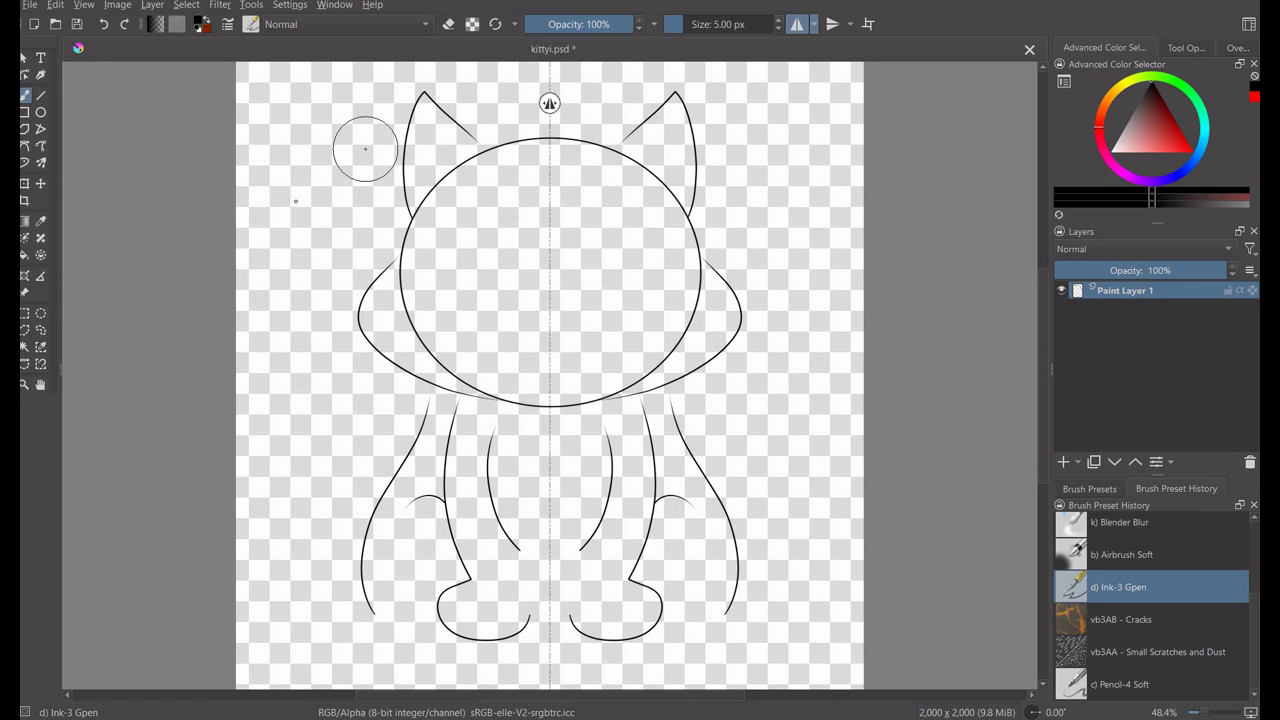
Choose the soft pencil brush in red and fade the sketch layer to 54% opacity.
click(1187, 684)
click(1125, 308)
drag(1200, 270, 1152, 270)
Add a line-art layer and start tracing the ear outline in red on Paint Layer 2.
click(1210, 200)
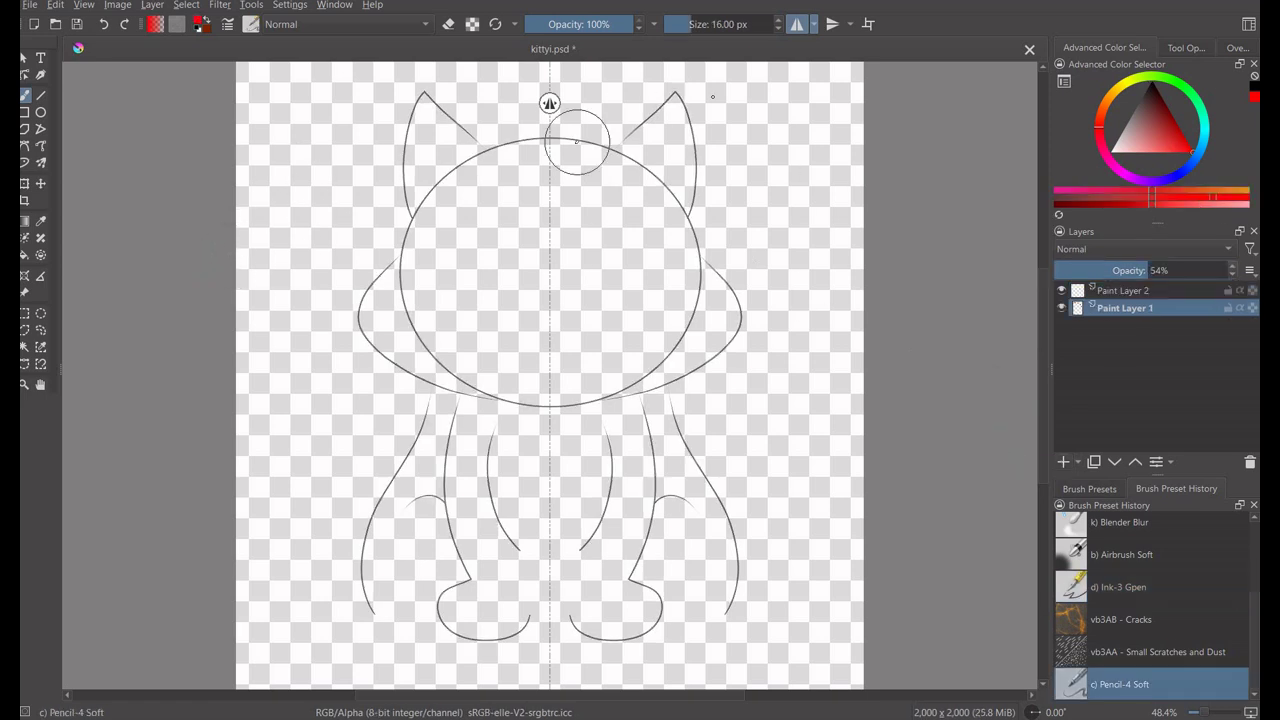
scroll(550, 120, up, 2)
drag(550, 120, 400, 138)
key(ctrl+z)
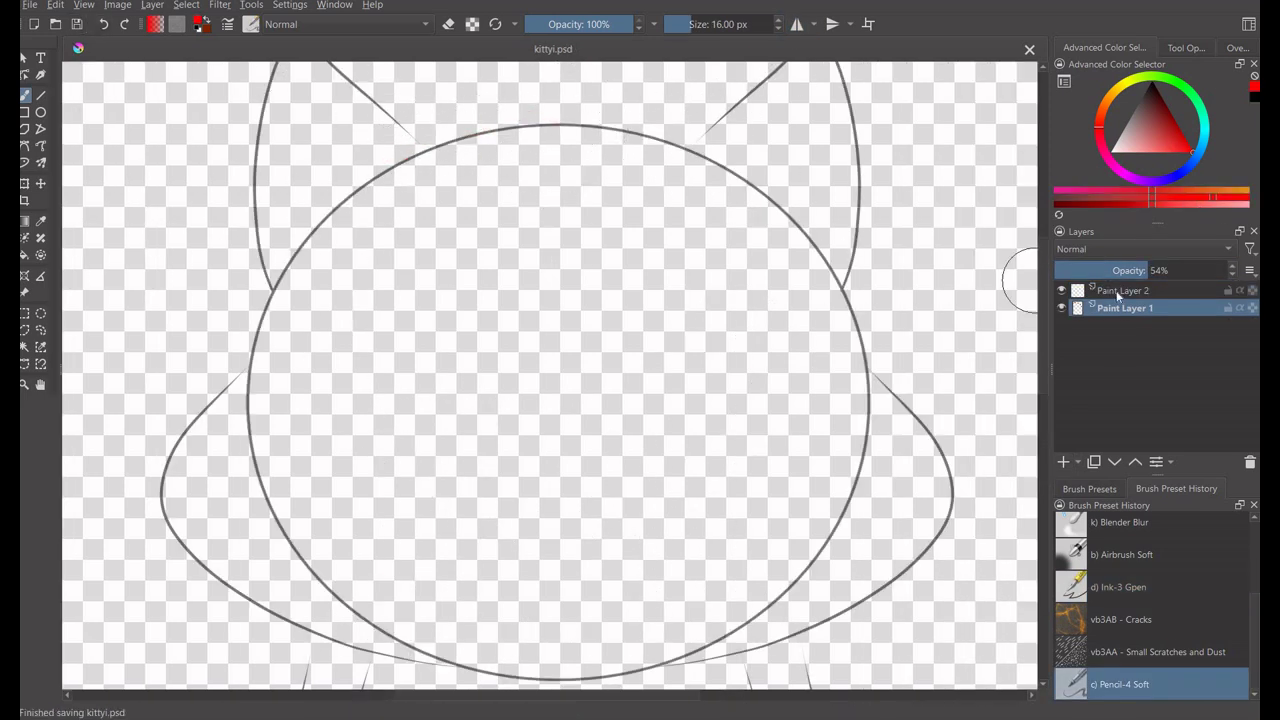
click(1125, 290)
drag(557, 124, 594, 114)
Trace the head and ears in red, removing a stray stroke and erasing overshoots.
scroll(713, 137, up, 2)
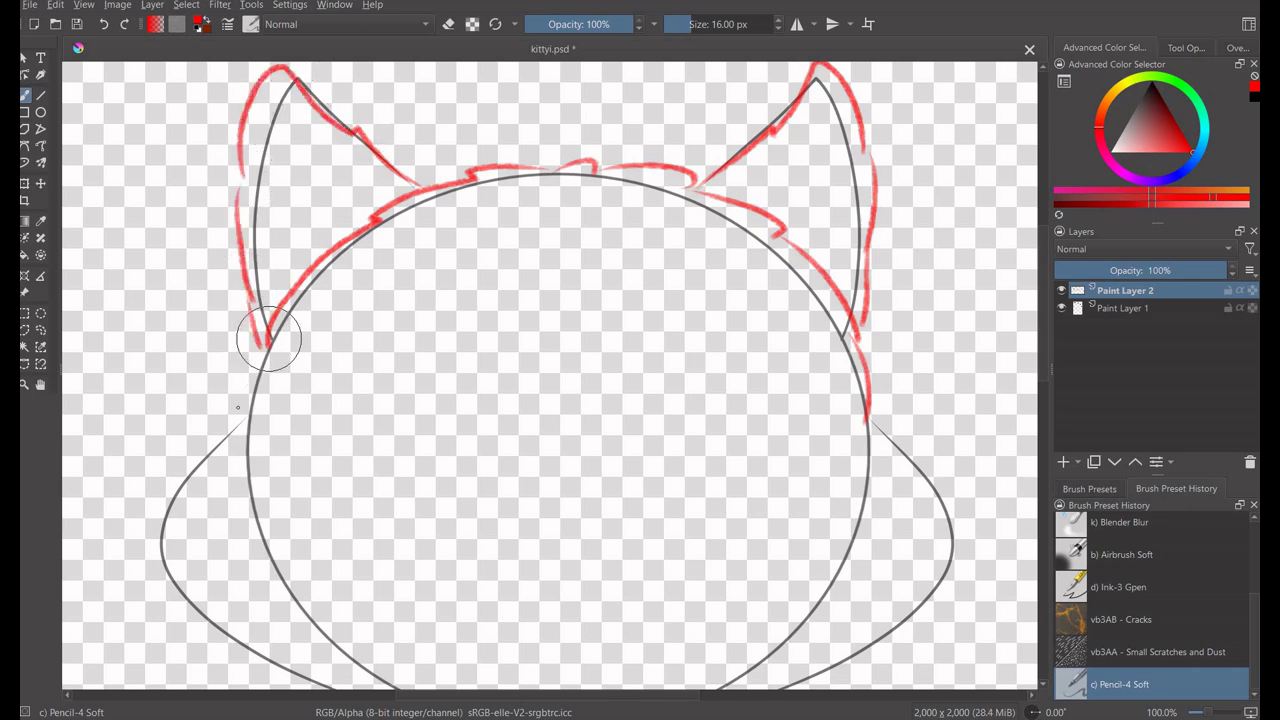
key(ctrl+z)
key(ctrl+s)
scroll(270, 210, down, 5)
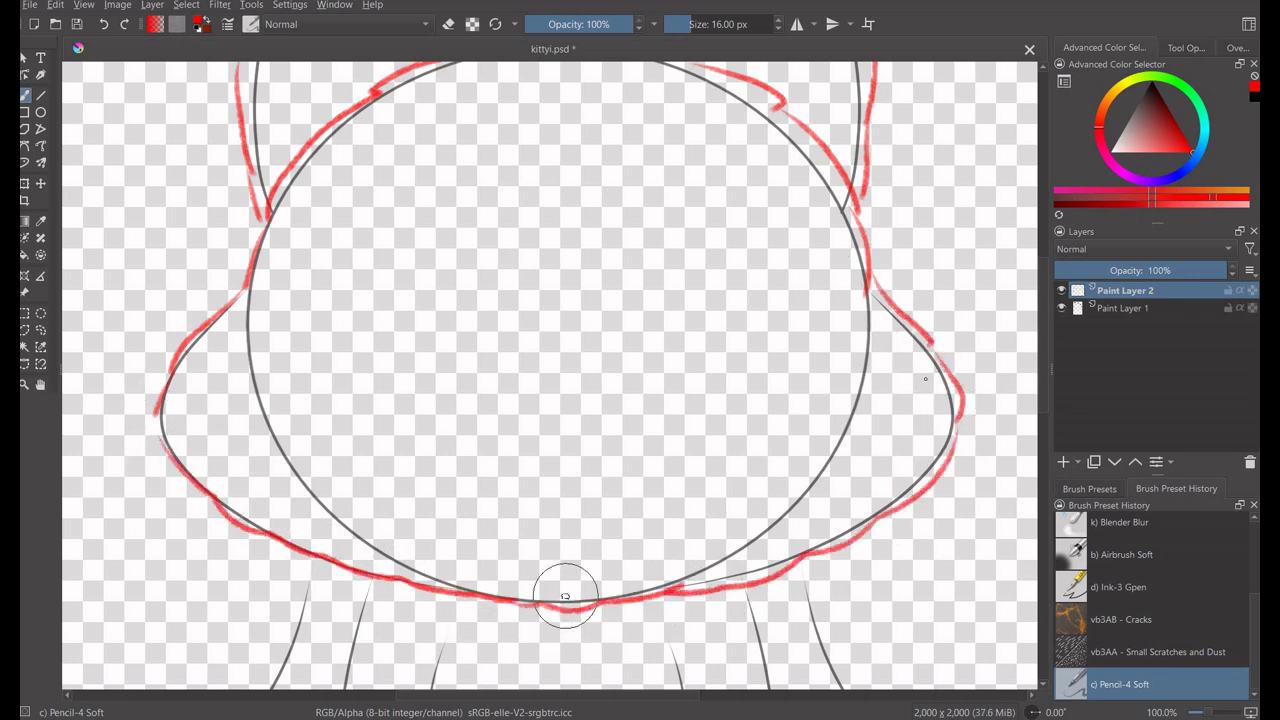
scroll(565, 597, down, 1)
scroll(714, 343, up, 3)
key(e)
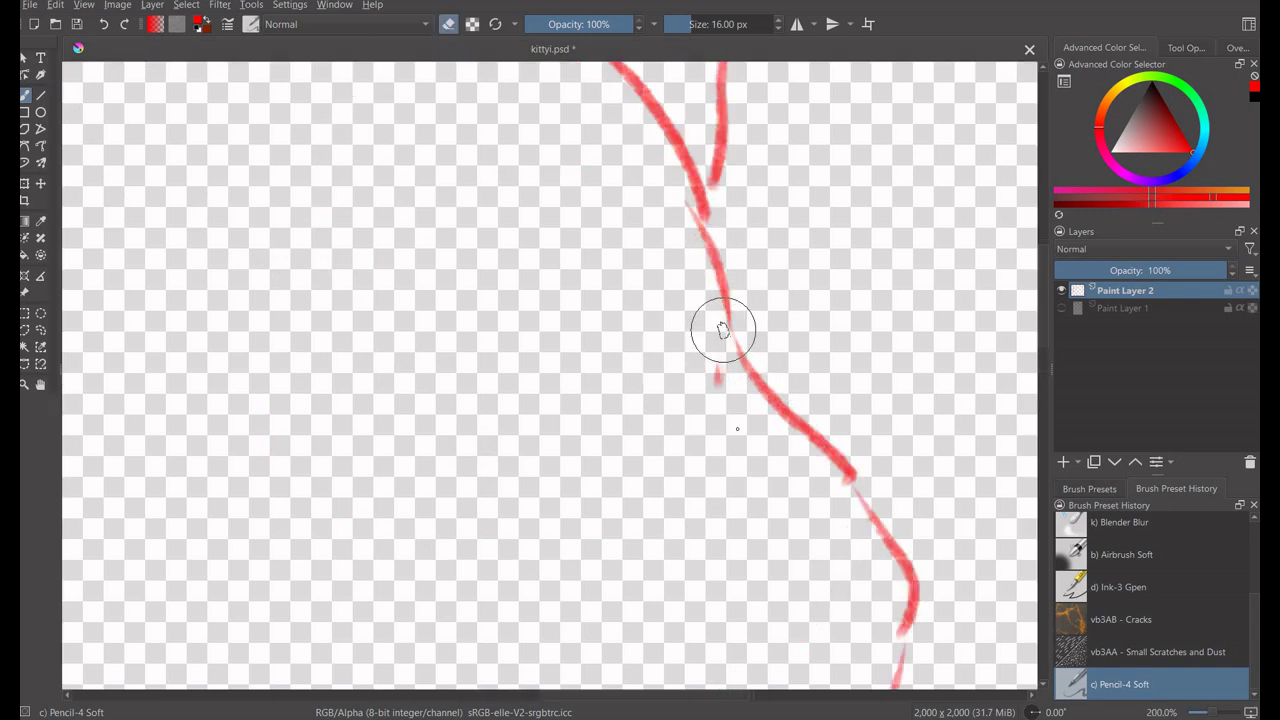
scroll(722, 330, down, 3)
scroll(526, 471, up, 2)
drag(749, 594, 471, 606)
Keep cleaning the head line art, alternating eraser and brush, and save the drawing.
scroll(471, 606, up, 1)
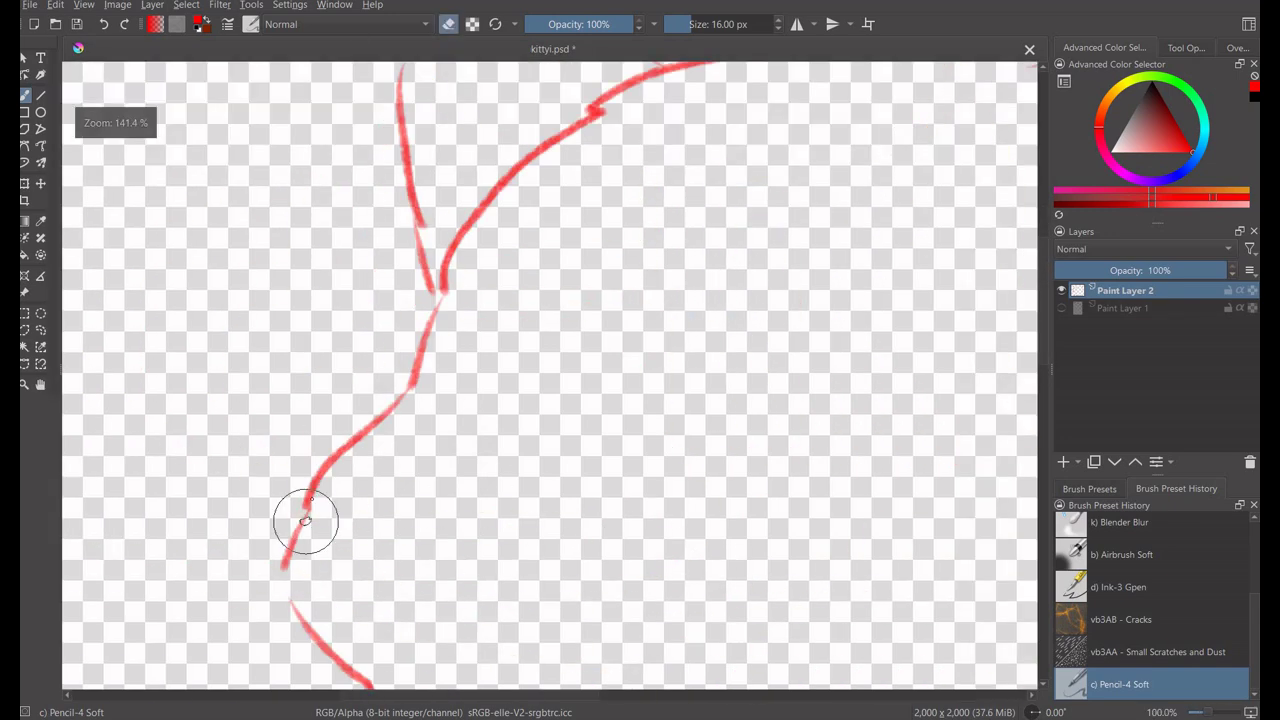
scroll(306, 521, up, 1)
scroll(323, 480, down, 2)
scroll(380, 434, down, 2)
key(ctrl+s)
key(e)
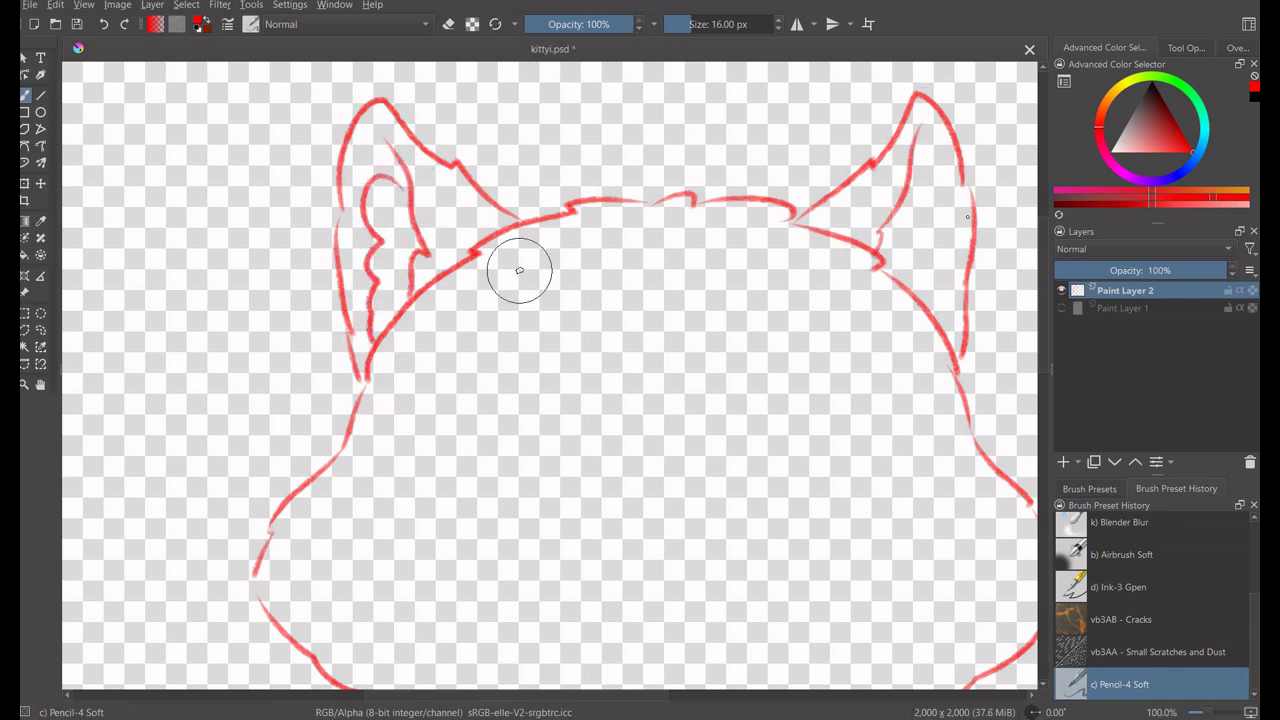
scroll(941, 262, down, 1)
scroll(886, 143, up, 2)
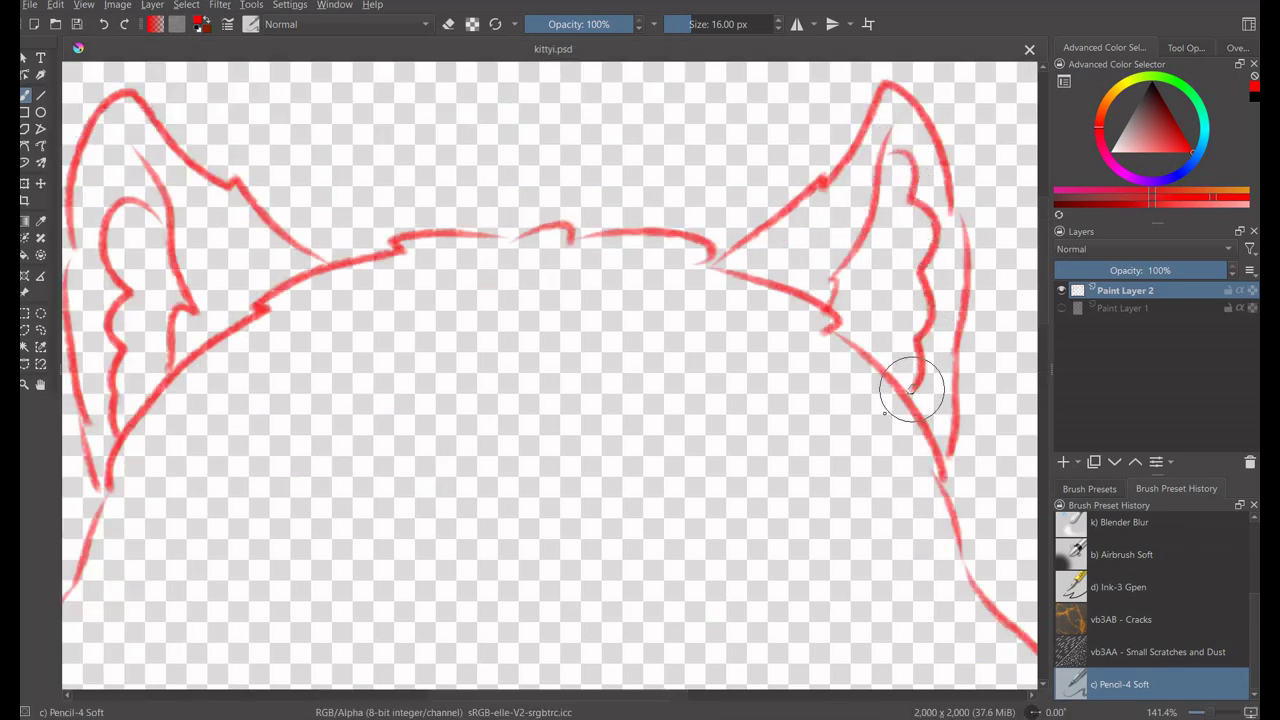
scroll(365, 118, down, 2)
key(ctrl+s)
Redo the right-side whiskers with a short cheek line and begin the red chest stroke.
scroll(483, 301, down, 2)
scroll(483, 301, down, 1)
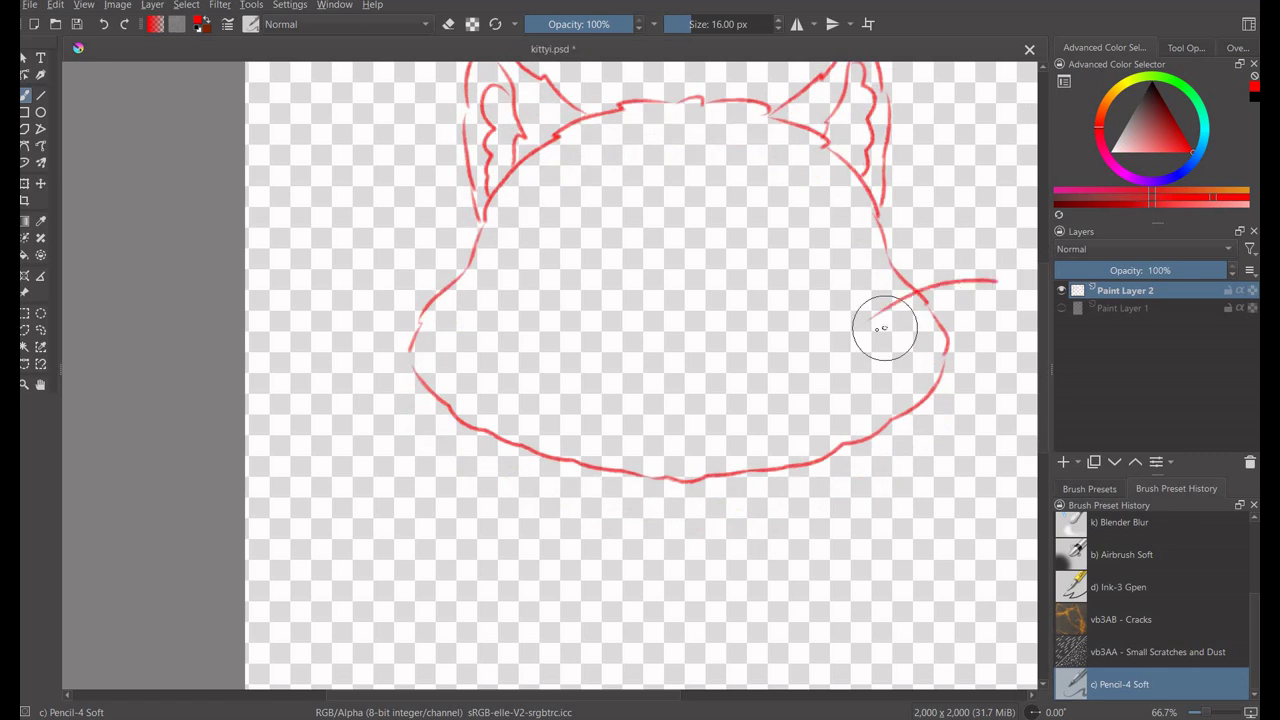
click(104, 24)
click(104, 24)
drag(512, 327, 565, 342)
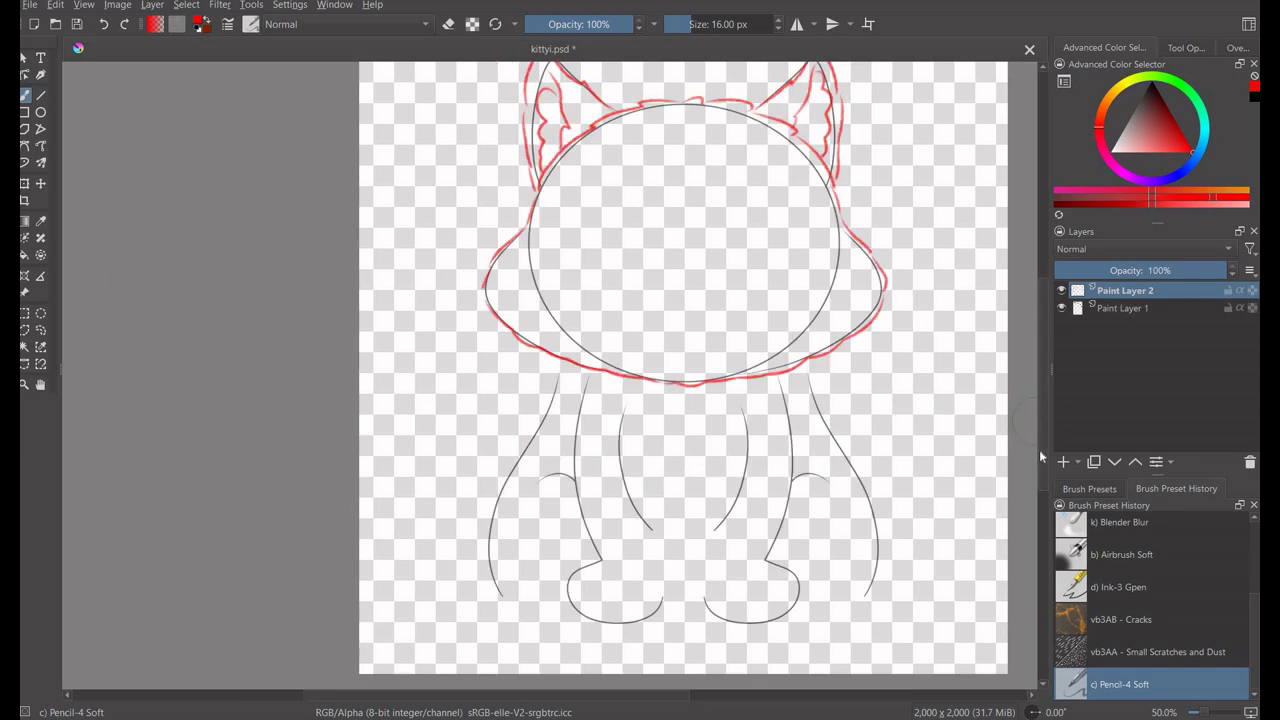
key(1)
drag(730, 276, 741, 341)
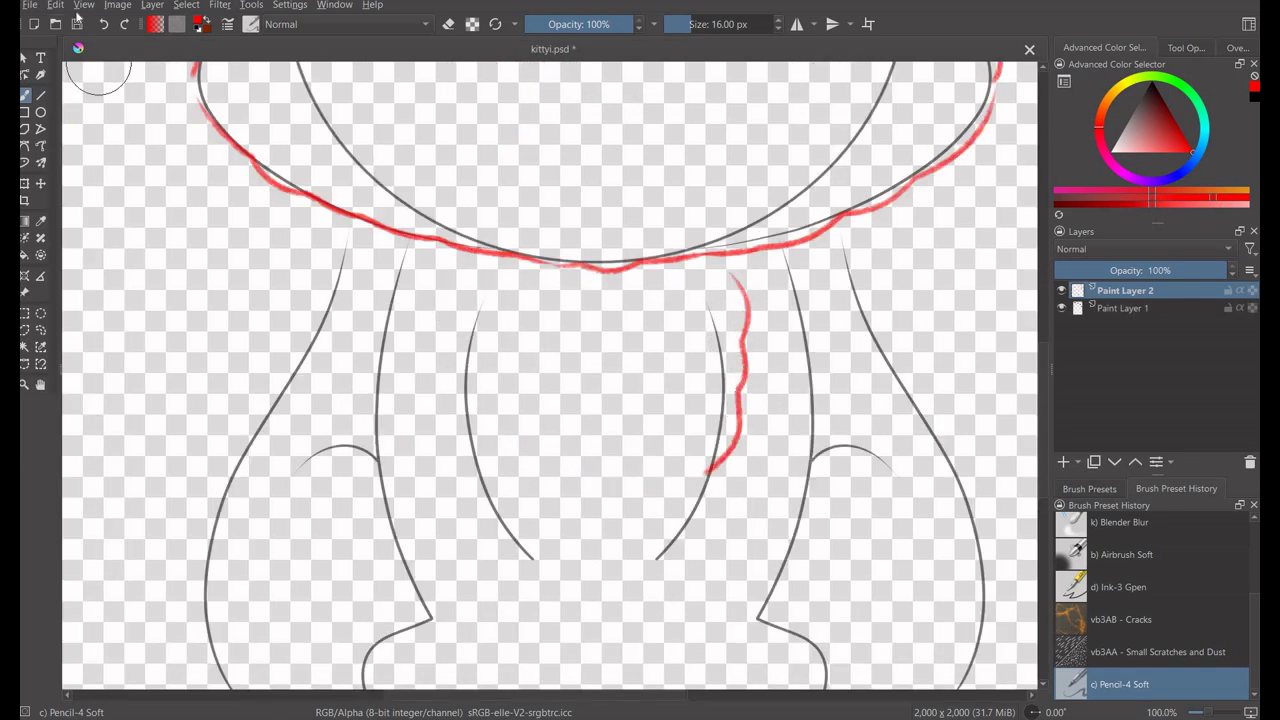
Trace the right side of the torso and extend the right leg down to the foot.
click(104, 24)
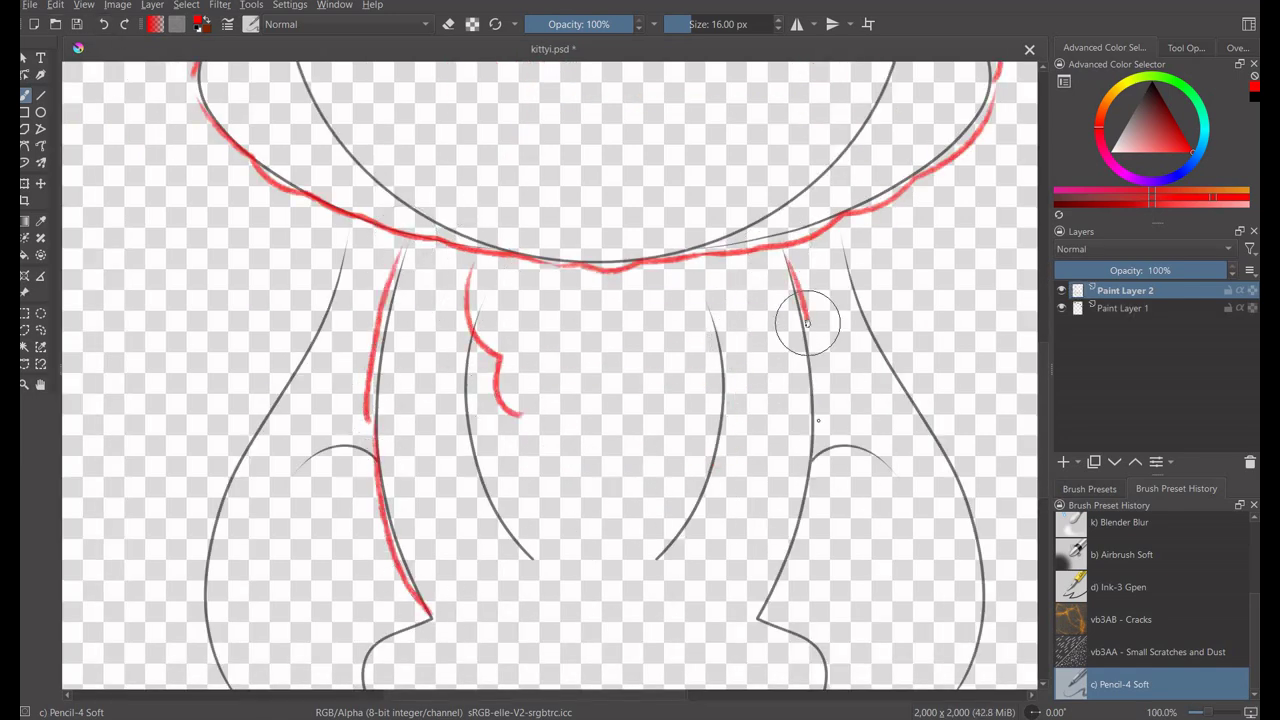
drag(750, 272, 726, 462)
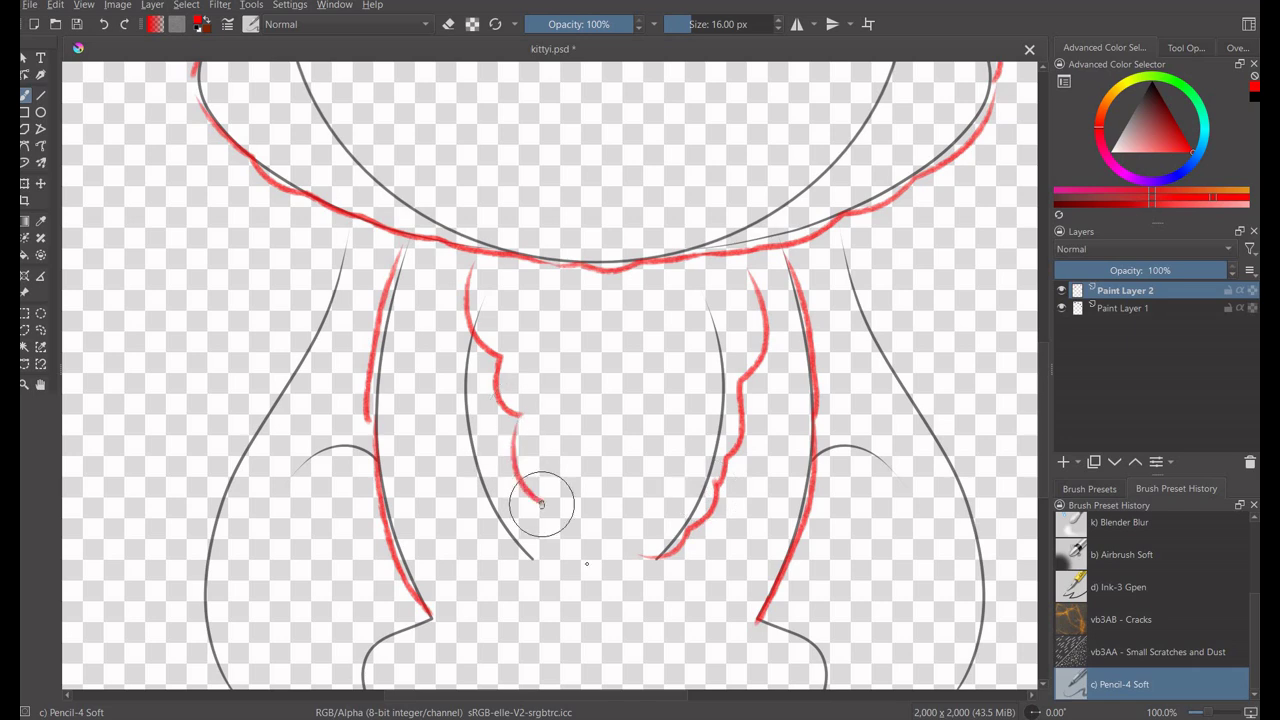
scroll(541, 503, down, 3)
drag(541, 360, 556, 472)
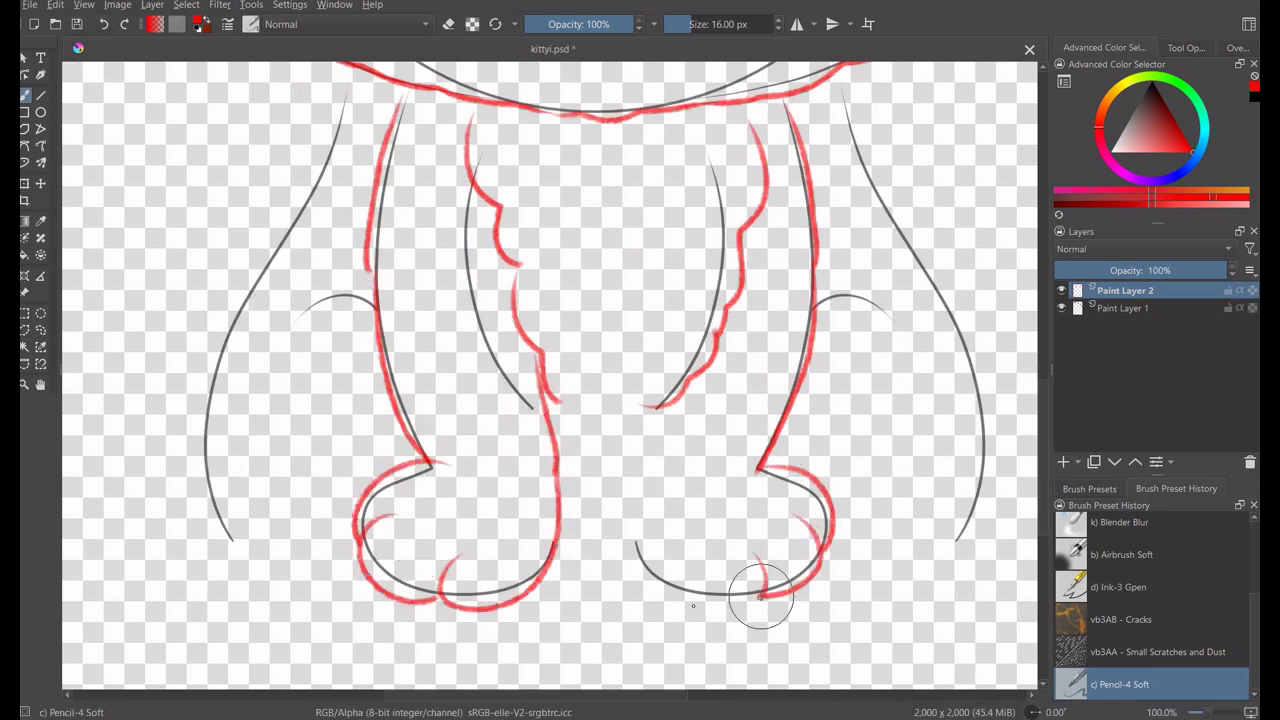
ctrl+scroll(921, 330, down, 1)
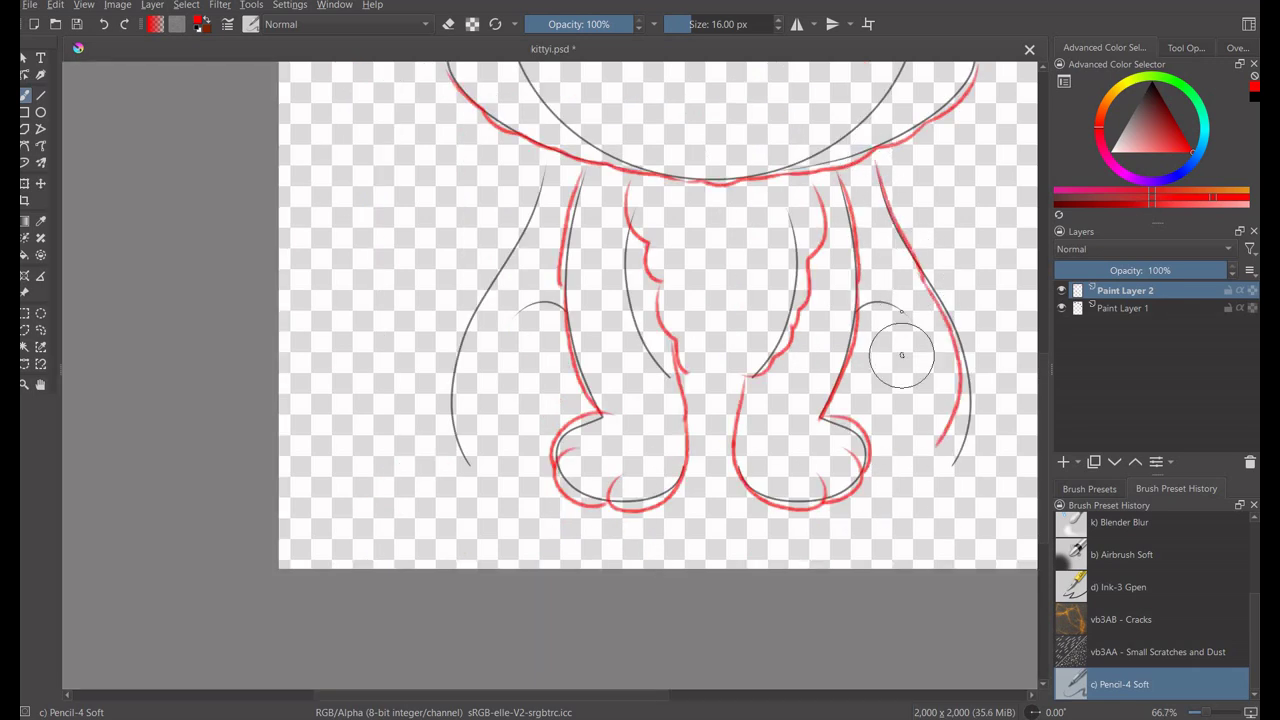
ctrl+scroll(880, 392, up, 2)
drag(1028, 498, 814, 529)
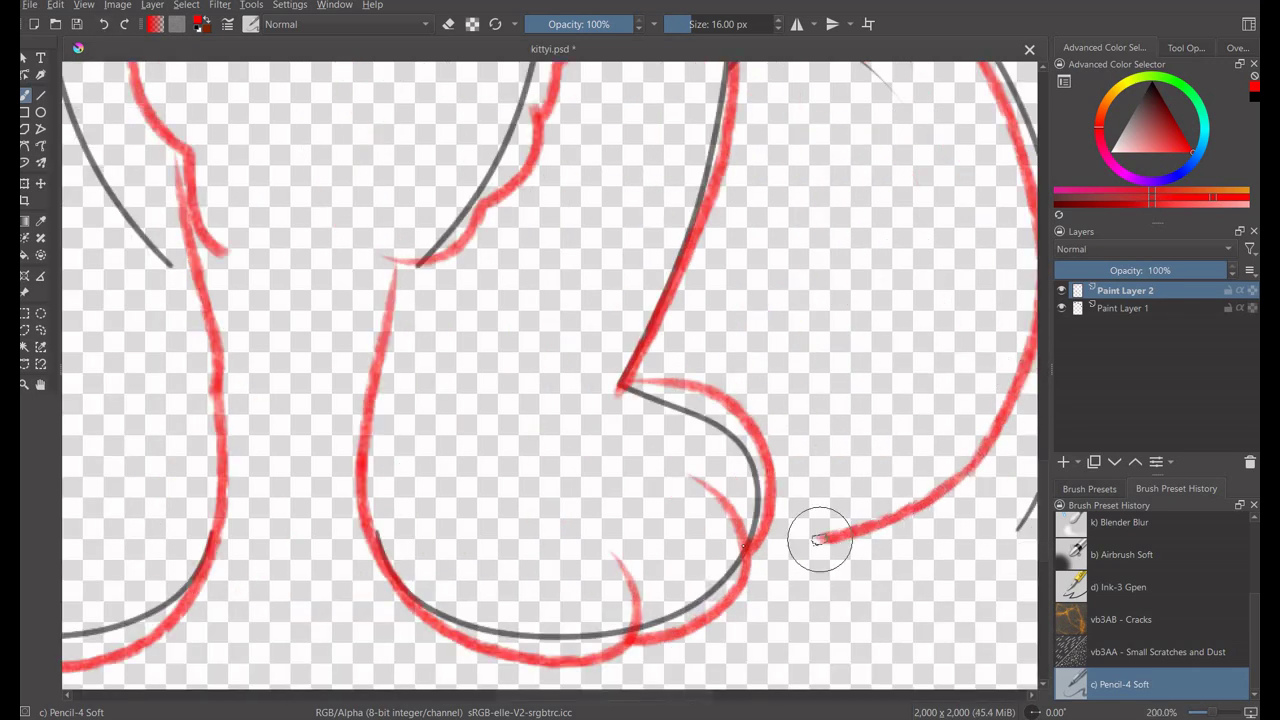
ctrl+scroll(814, 529, down, 2)
Outline the left leg, hide the sketch layer and add toe bumps to both legs.
drag(406, 143, 327, 419)
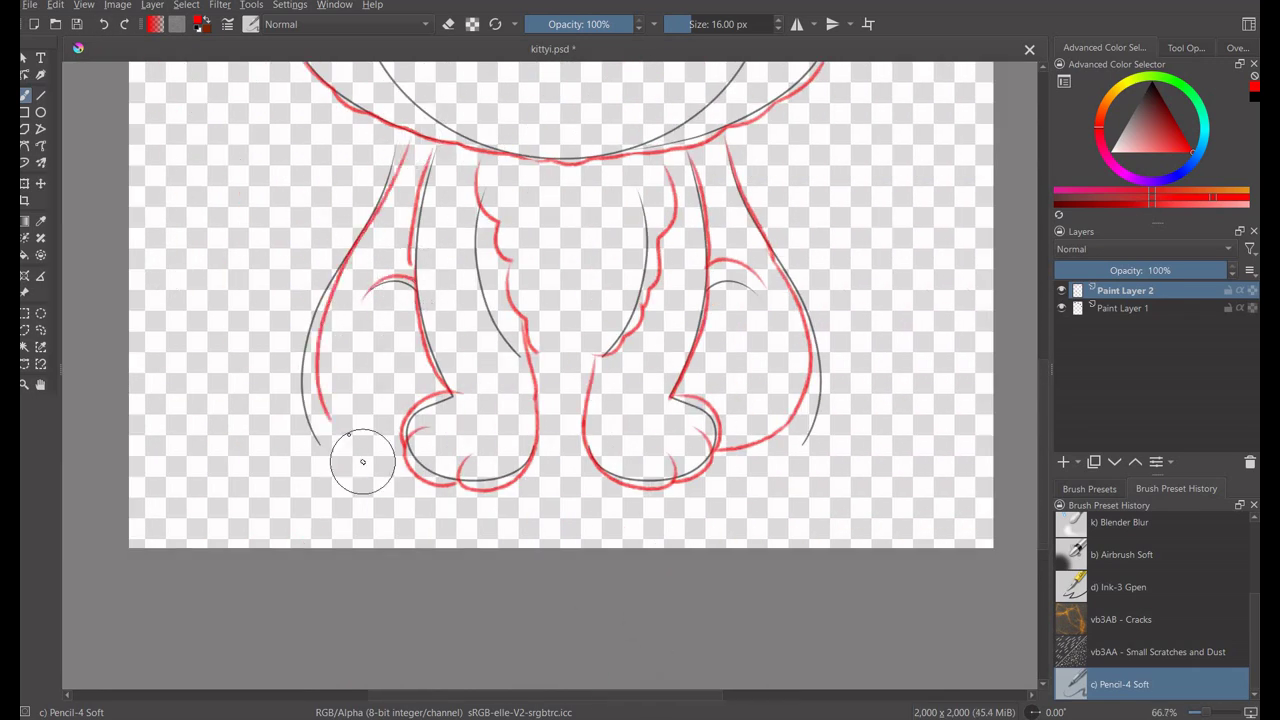
key(h)
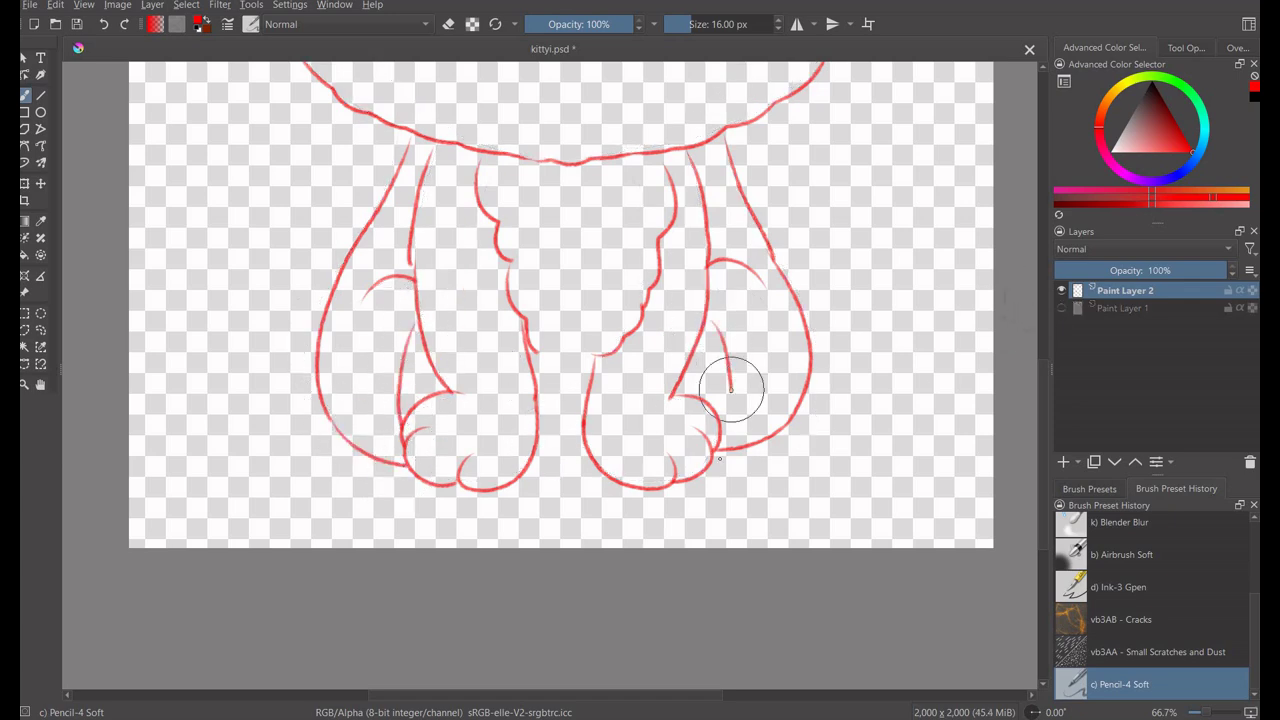
ctrl+scroll(731, 389, up, 5)
mouse_move(632, 368)
mouse_down()
mouse_move(634, 484)
mouse_move(612, 274)
mouse_up()
ctrl+scroll(606, 271, down, 4)
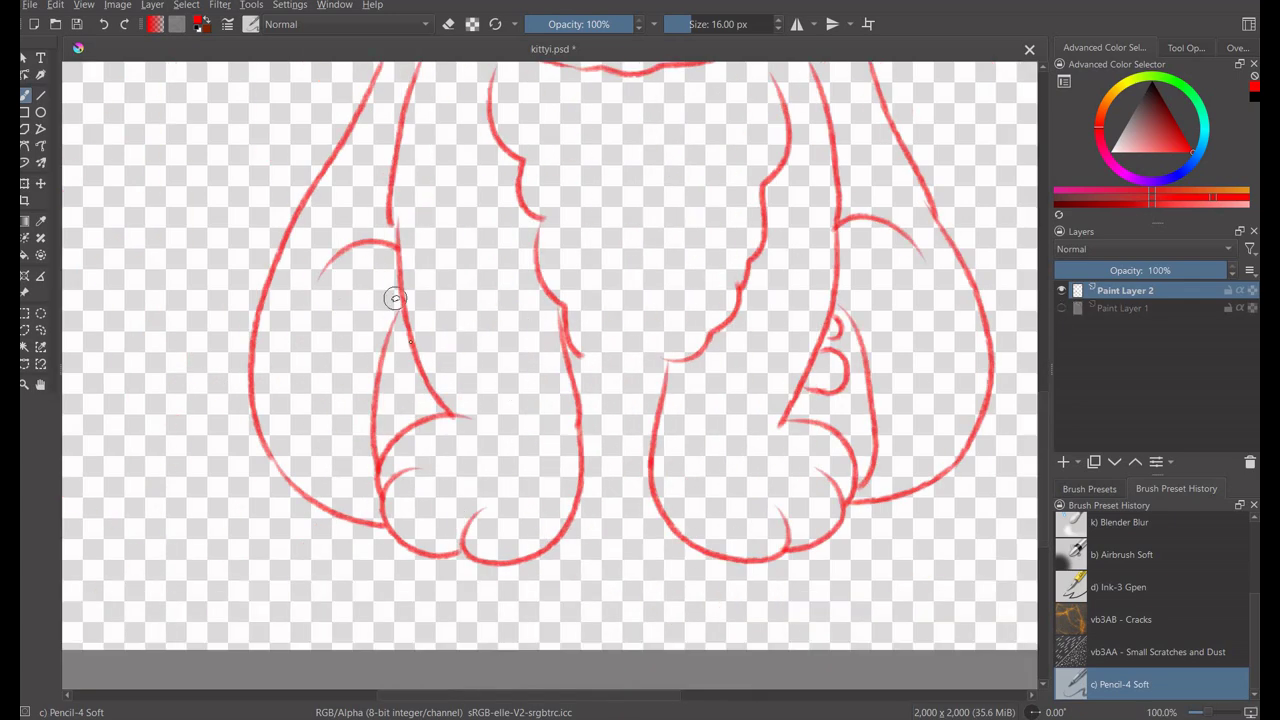
ctrl+scroll(411, 358, up, 3)
drag(366, 349, 457, 443)
drag(414, 371, 420, 434)
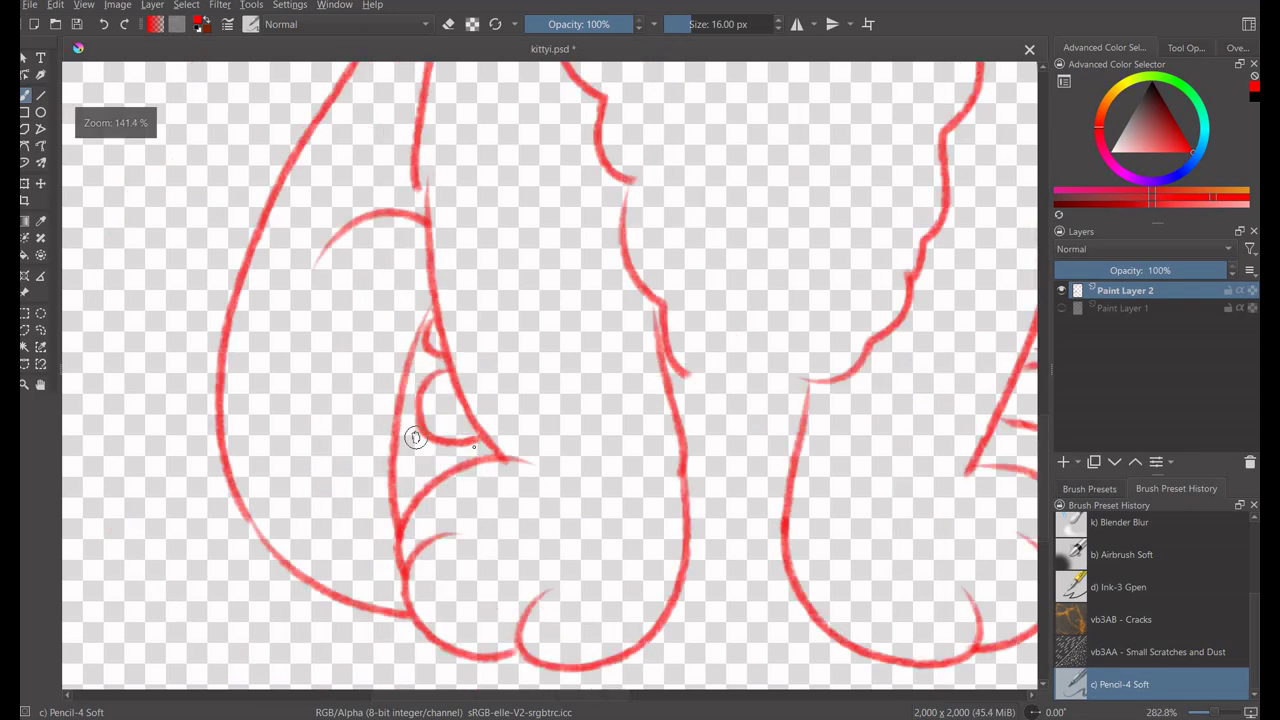
Draw the tail rising from the leg toward the head, undoing the unwanted curl.
ctrl+scroll(420, 434, down, 4)
ctrl+scroll(618, 503, up, 1)
ctrl+scroll(643, 509, down, 3)
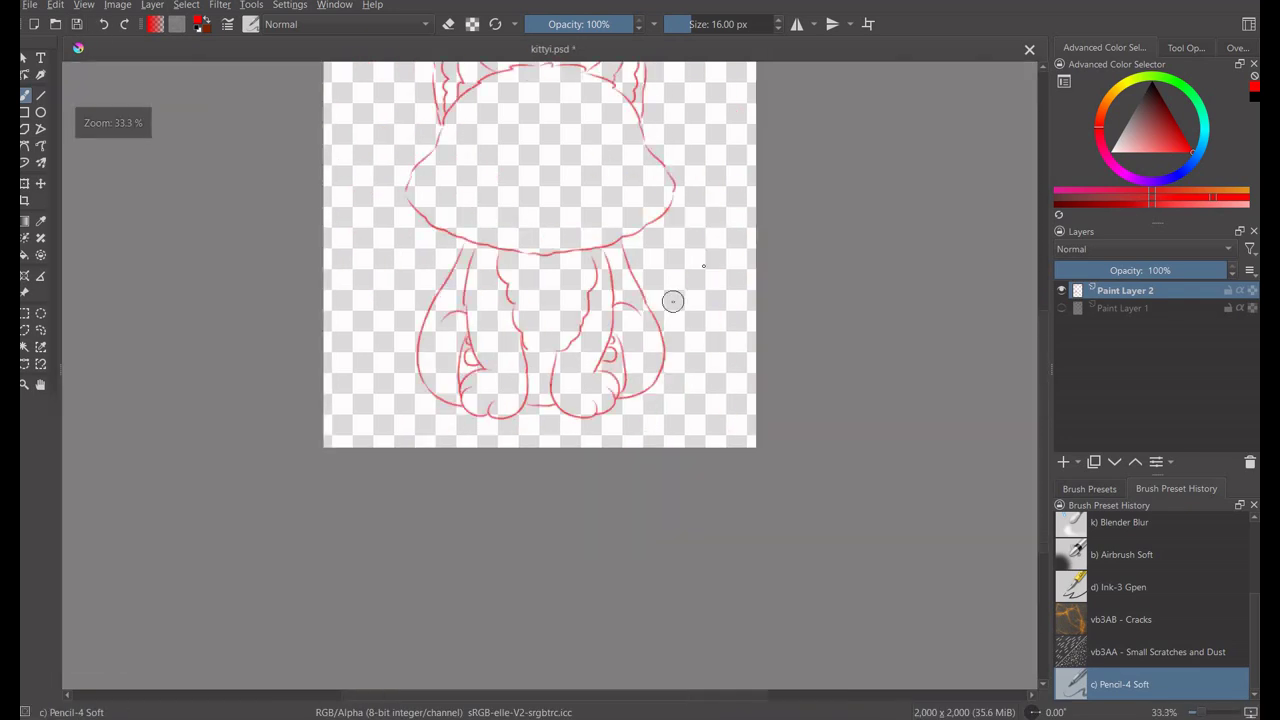
ctrl+scroll(671, 300, up, 1)
drag(740, 358, 780, 362)
ctrl+scroll(760, 362, down, 1)
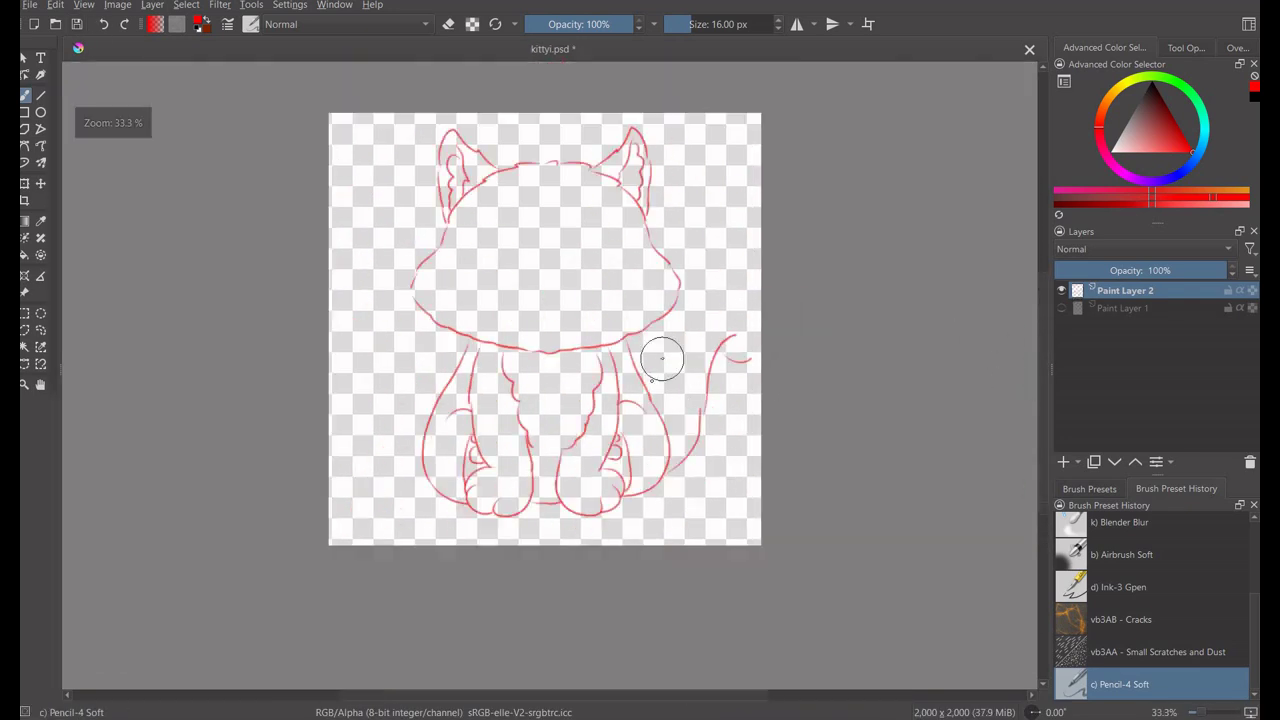
key(ctrl+t)
ctrl+scroll(483, 395, up, 1)
drag(486, 372, 545, 261)
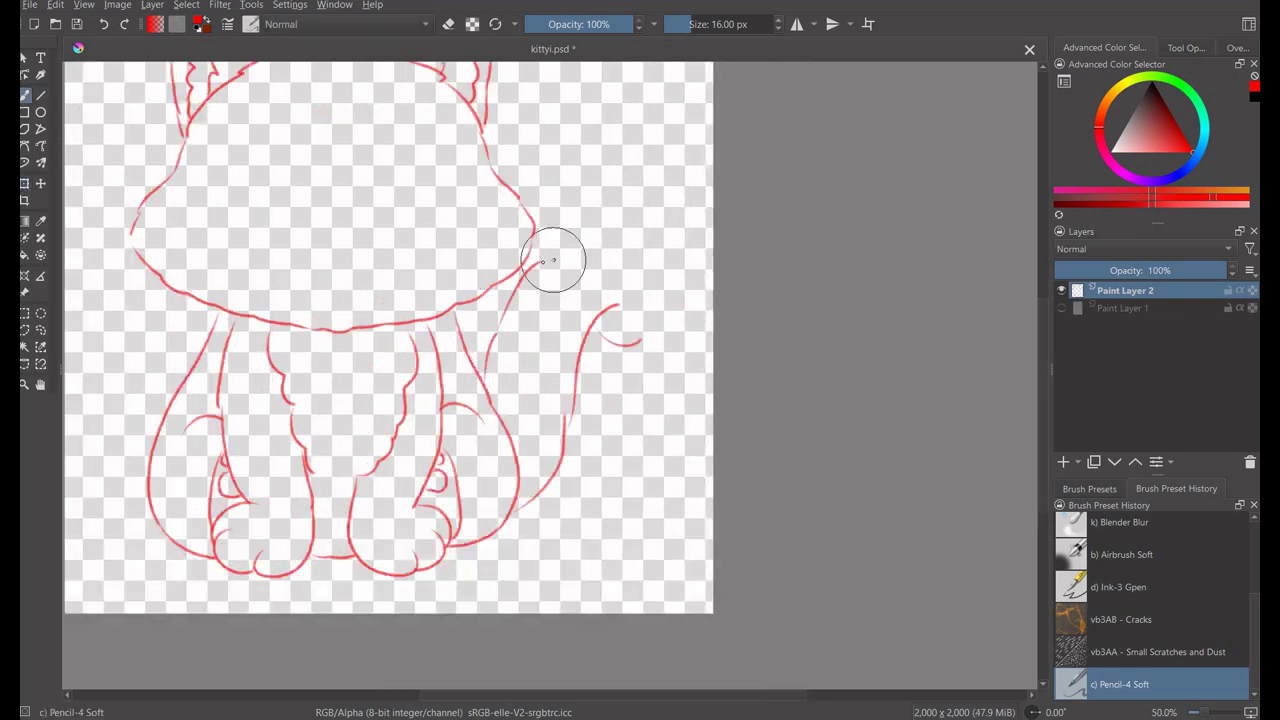
ctrl+scroll(685, 323, down, 1)
key(ctrl+z)
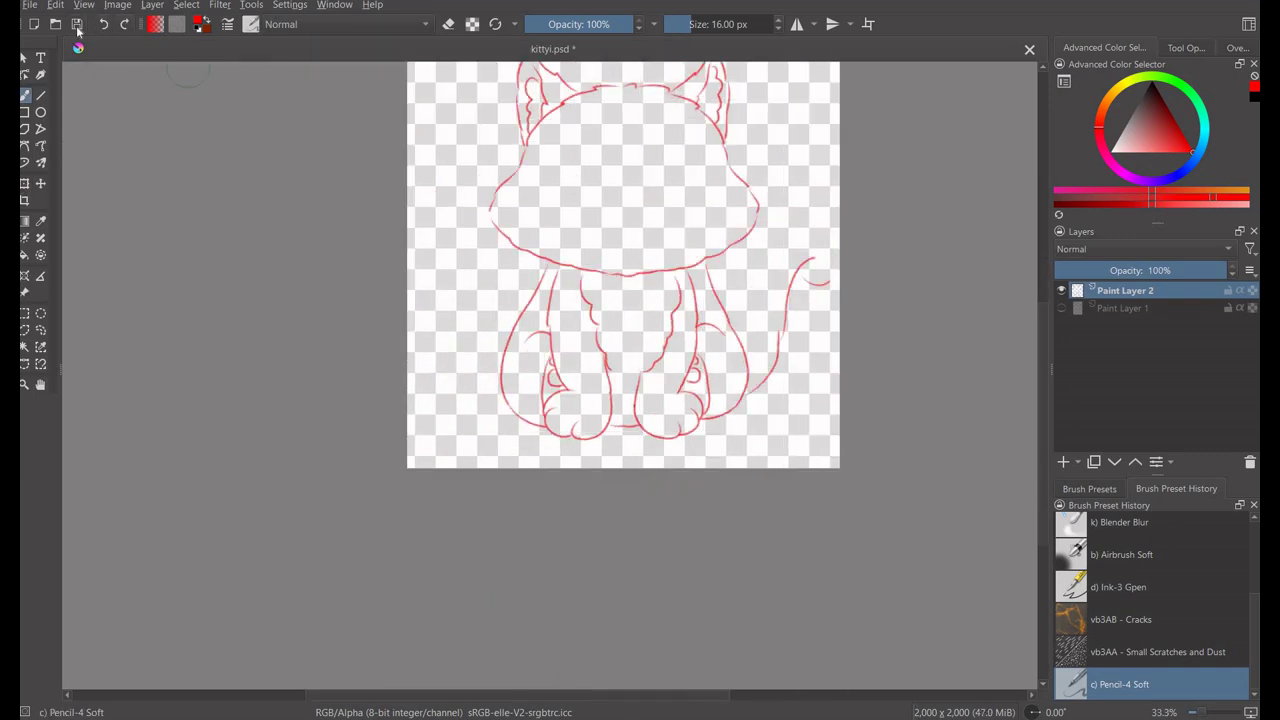
key(ctrl+z)
ctrl+scroll(796, 181, up, 1)
Try a new tail-tip curl, undo it and toggle the guide layer's visibility.
drag(850, 182, 884, 300)
key(ctrl+z)
key(ctrl+z)
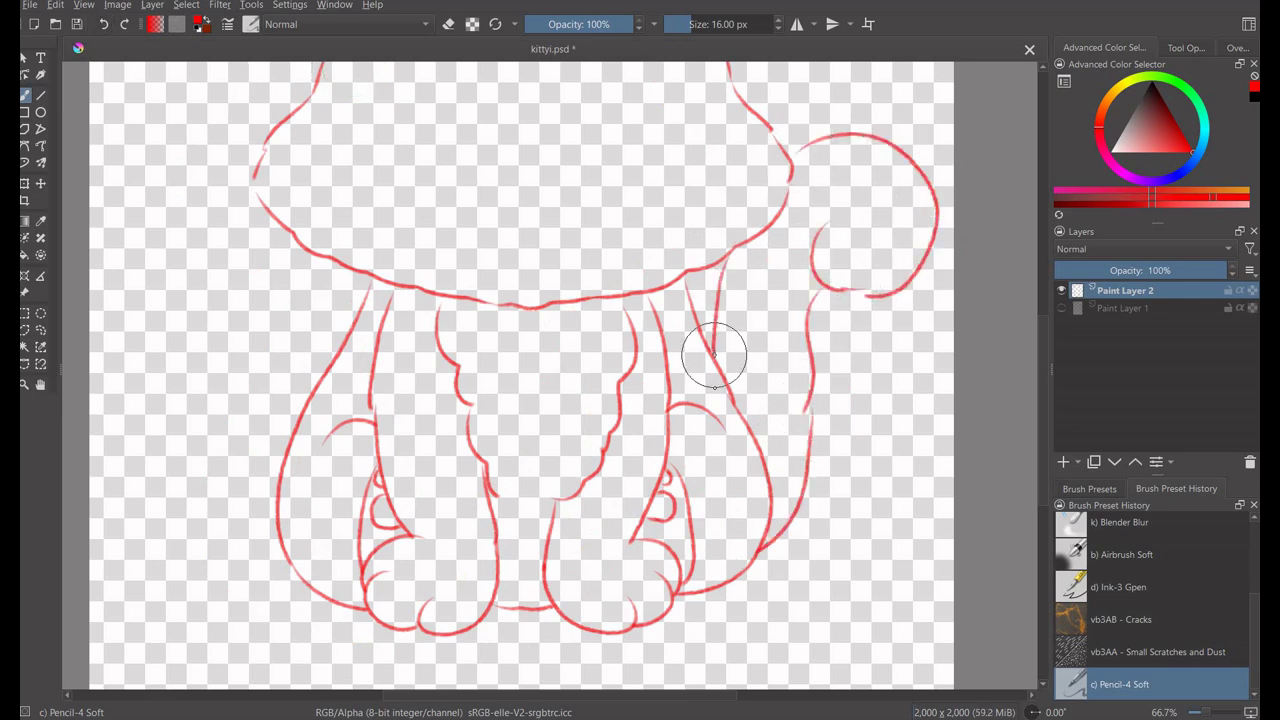
key(ctrl+z)
ctrl+scroll(714, 355, down, 2)
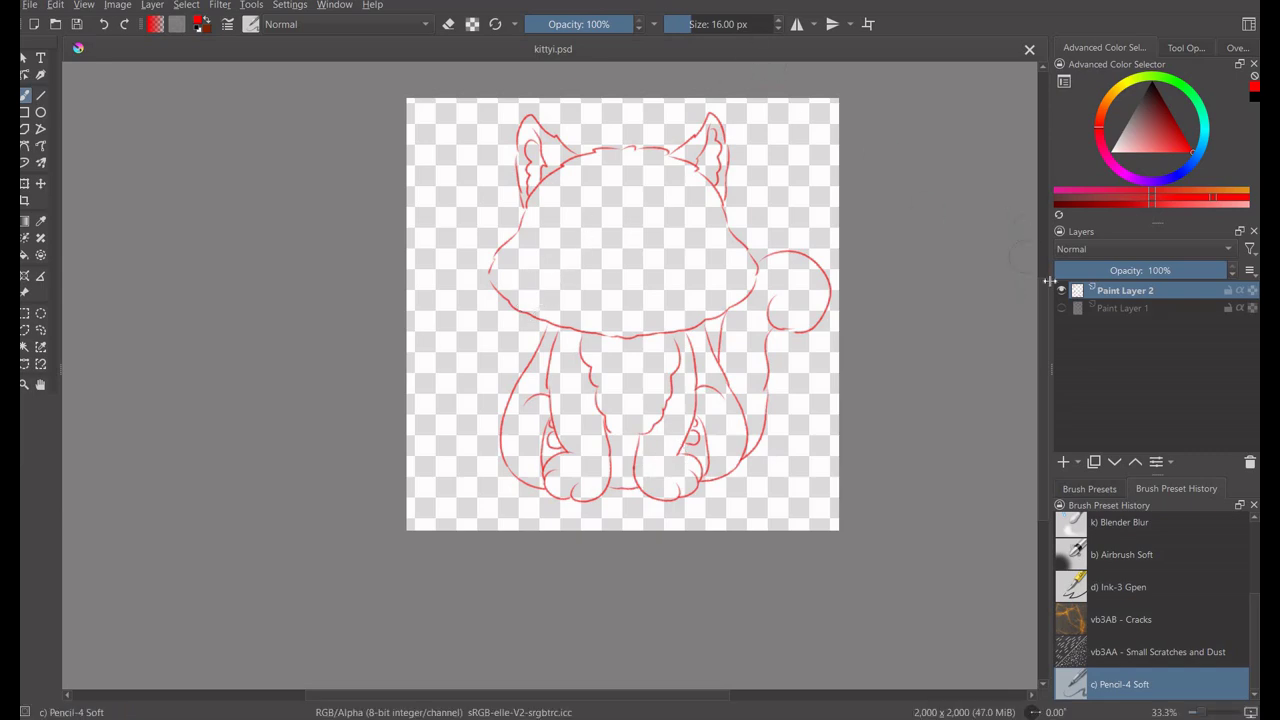
click(1062, 308)
Hide the guide layer, add a face layer and draw the first red oval eye.
click(1062, 308)
key(Insert)
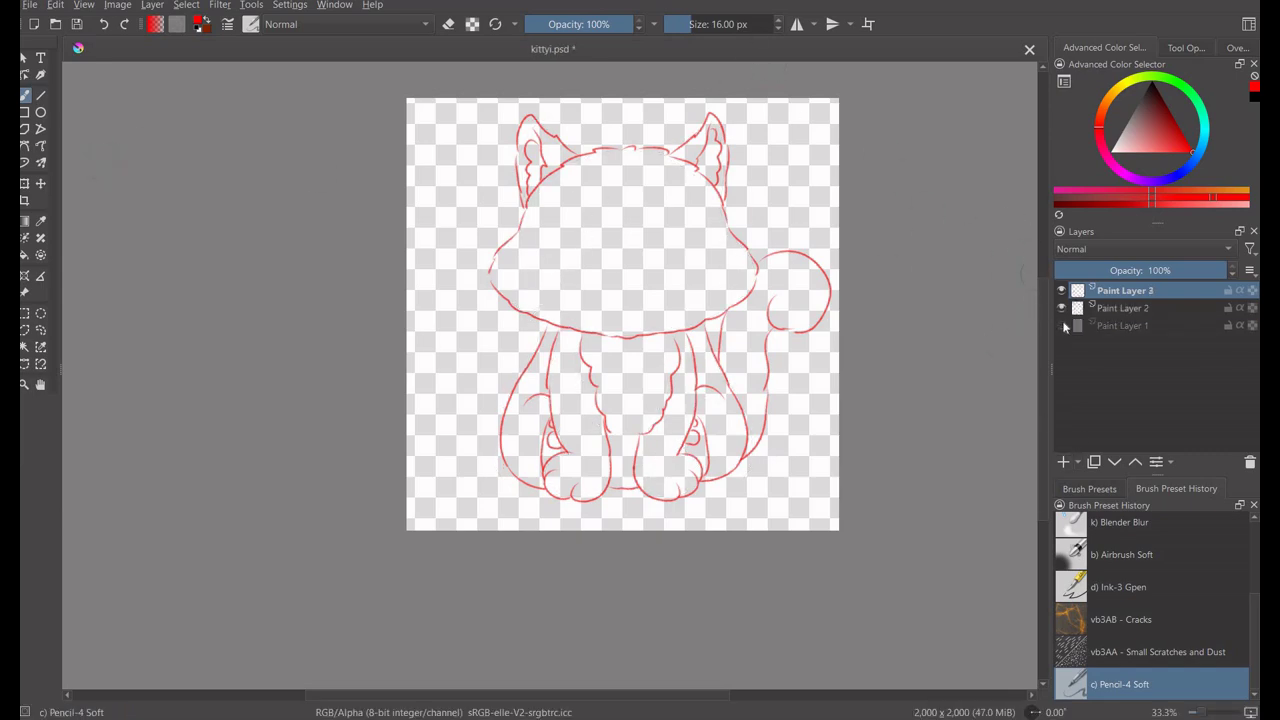
ctrl+scroll(700, 280, up, 3)
ctrl+scroll(757, 237, up, 1)
drag(755, 236, 769, 292)
ctrl+scroll(750, 250, down, 2)
key(])
key(])
Fill the eye, add a brow stroke and return the brush to 16 px.
ctrl+scroll(750, 260, up, 1)
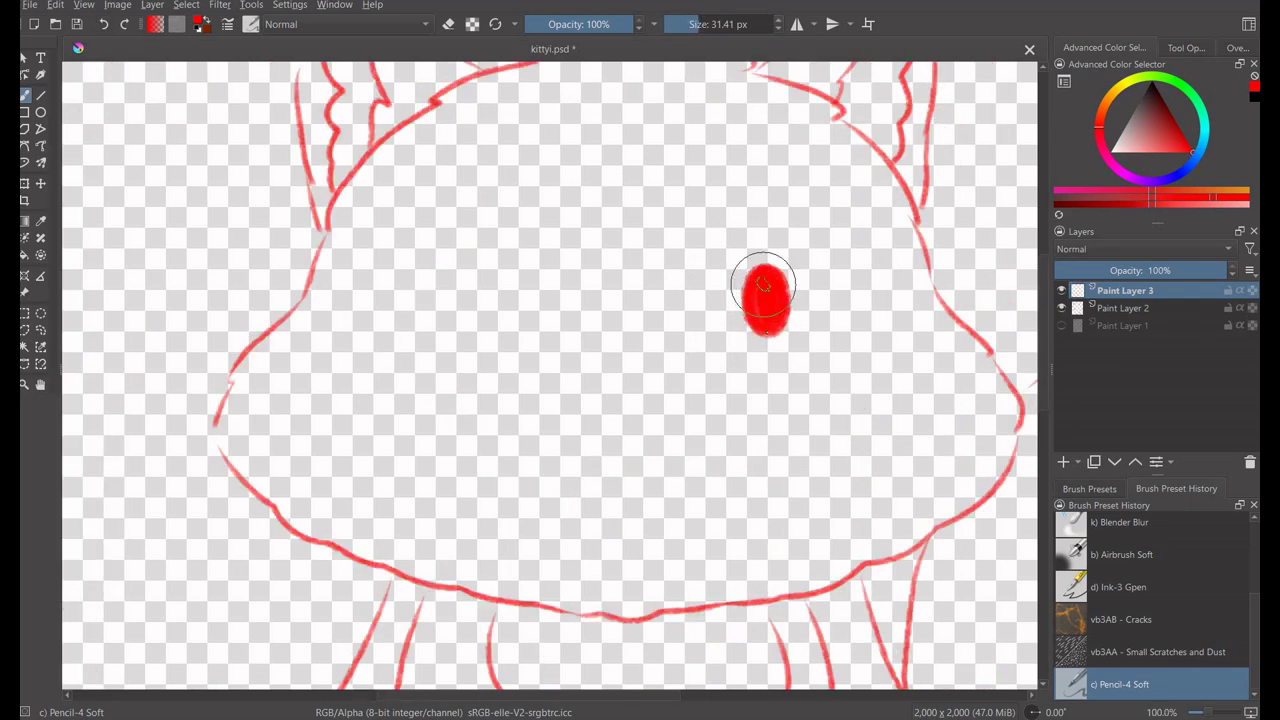
ctrl+scroll(814, 343, up, 3)
ctrl+scroll(700, 340, down, 3)
ctrl+scroll(657, 214, up, 3)
drag(757, 414, 657, 214)
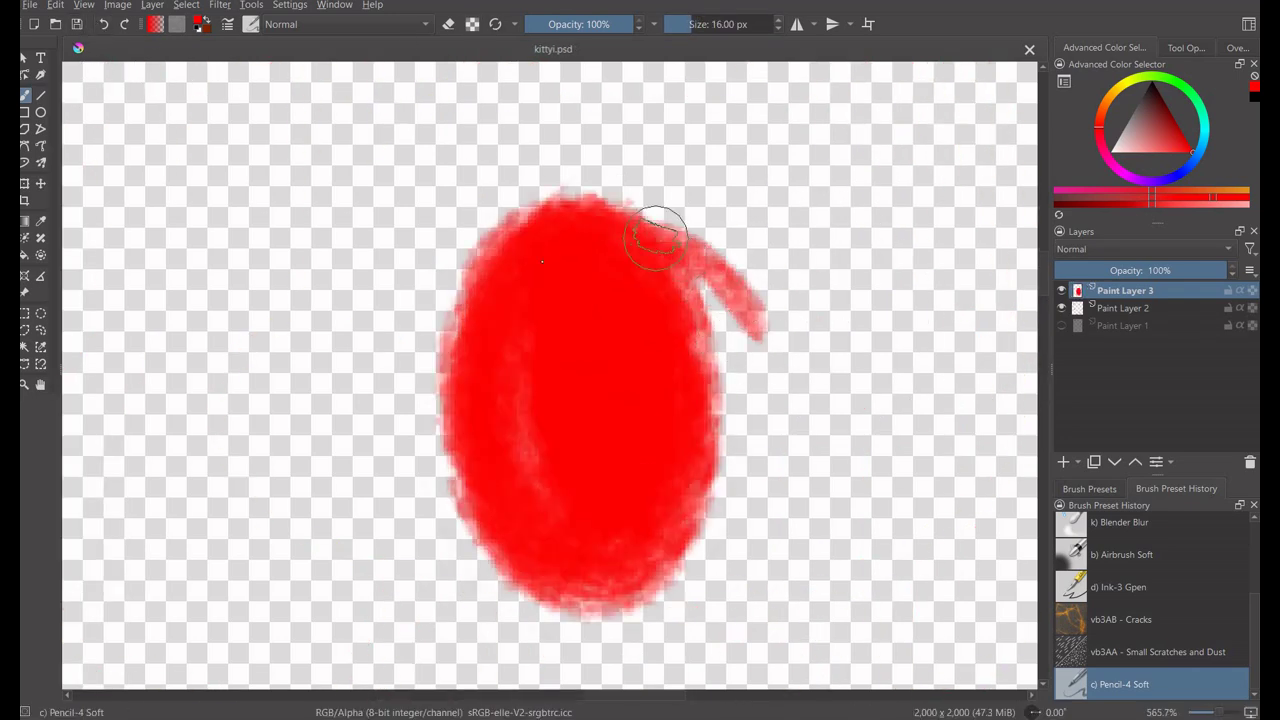
key(bracketleft)
key(bracketleft)
ctrl+scroll(645, 700, down, 3)
Duplicate the eye, mirror it to the left side, merge it down and save.
key(ctrl+j)
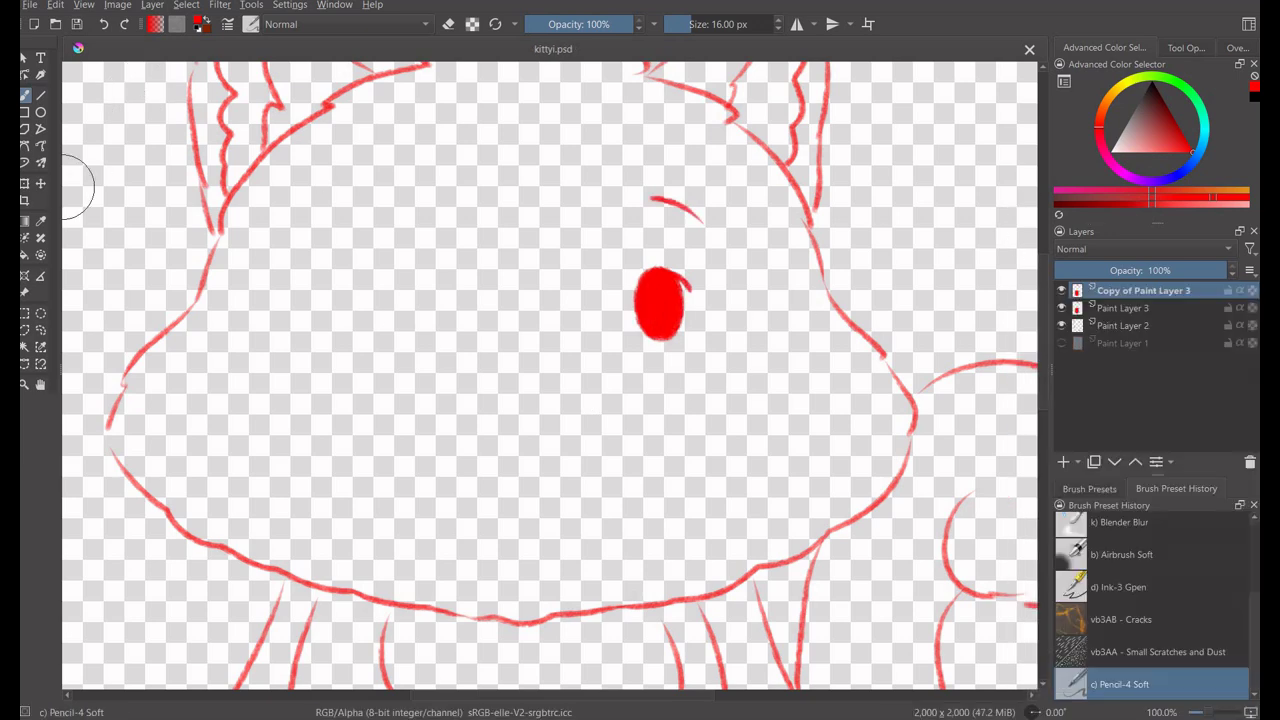
key(ctrl+t)
click(1061, 343)
drag(634, 317, 360, 300)
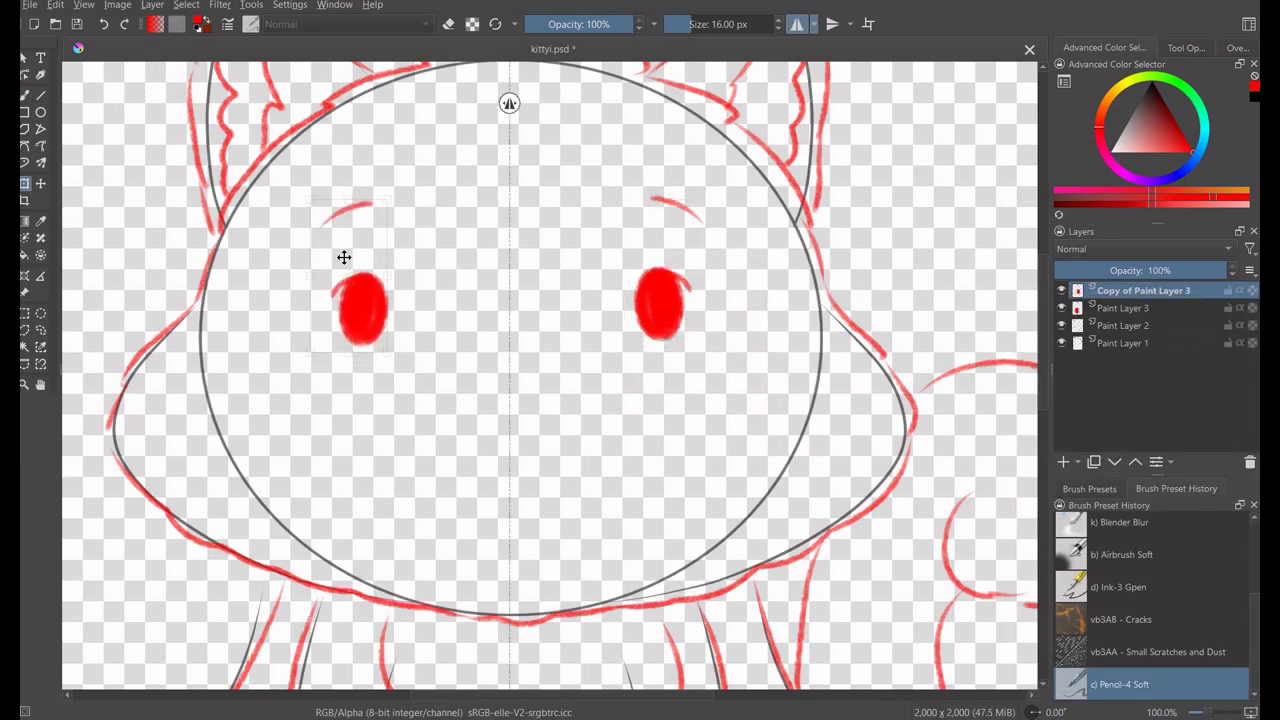
click(1120, 307)
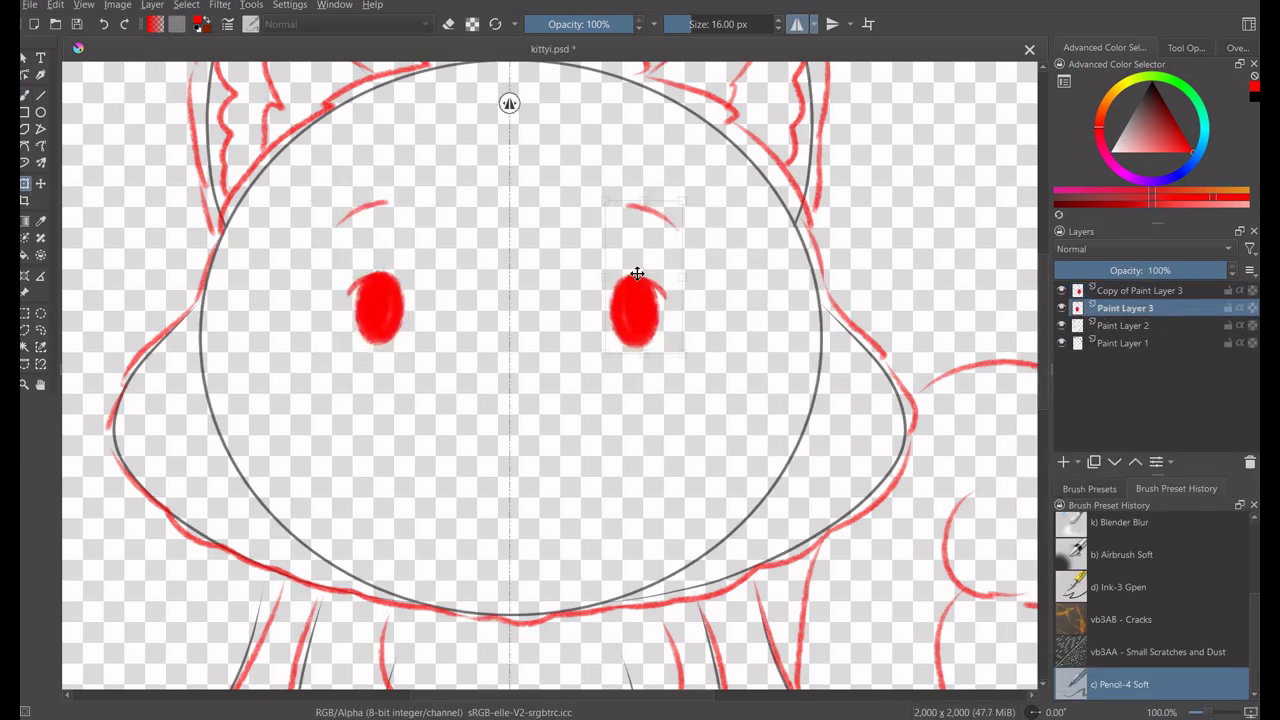
right_click(1120, 290)
click(1100, 443)
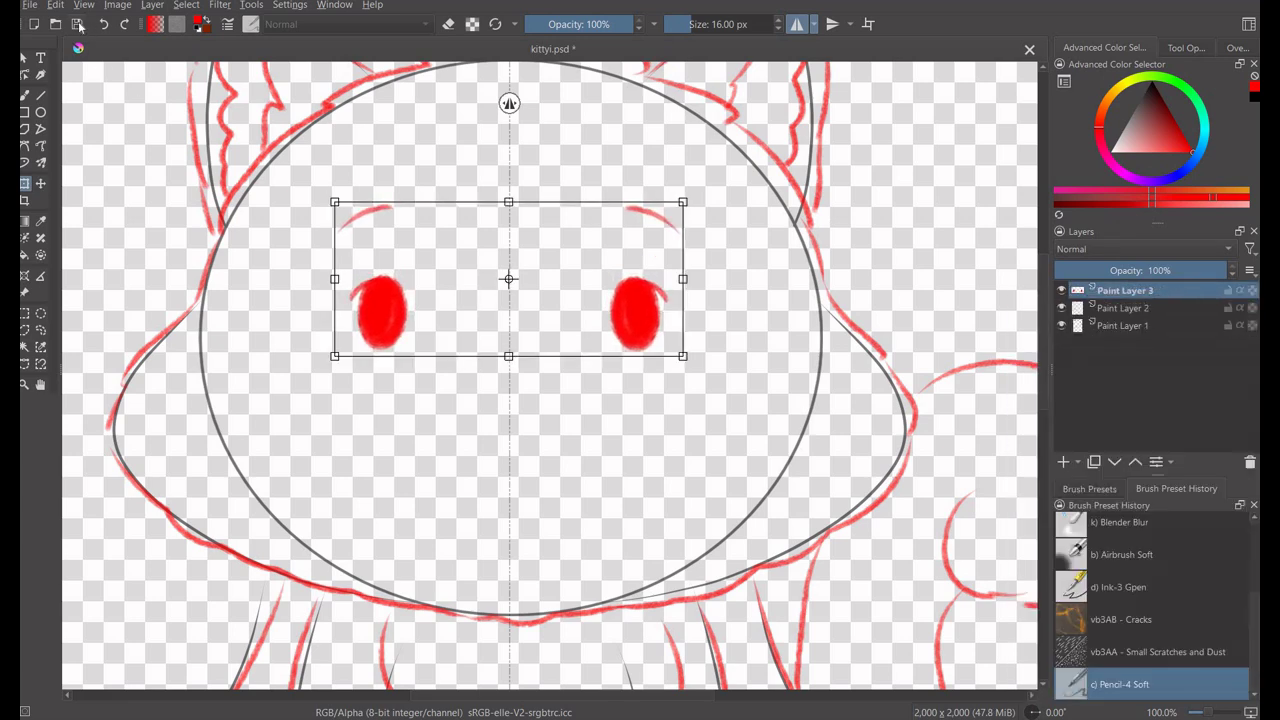
key(ctrl+s)
Hide the ellipse guide layer and draw the mirrored top curve of the nose.
click(1061, 325)
key(b)
scroll(543, 414, up, 2)
mouse_move(547, 440)
mouse_down()
mouse_move(457, 471)
mouse_move(547, 545)
mouse_up()
scroll(585, 515, down, 2)
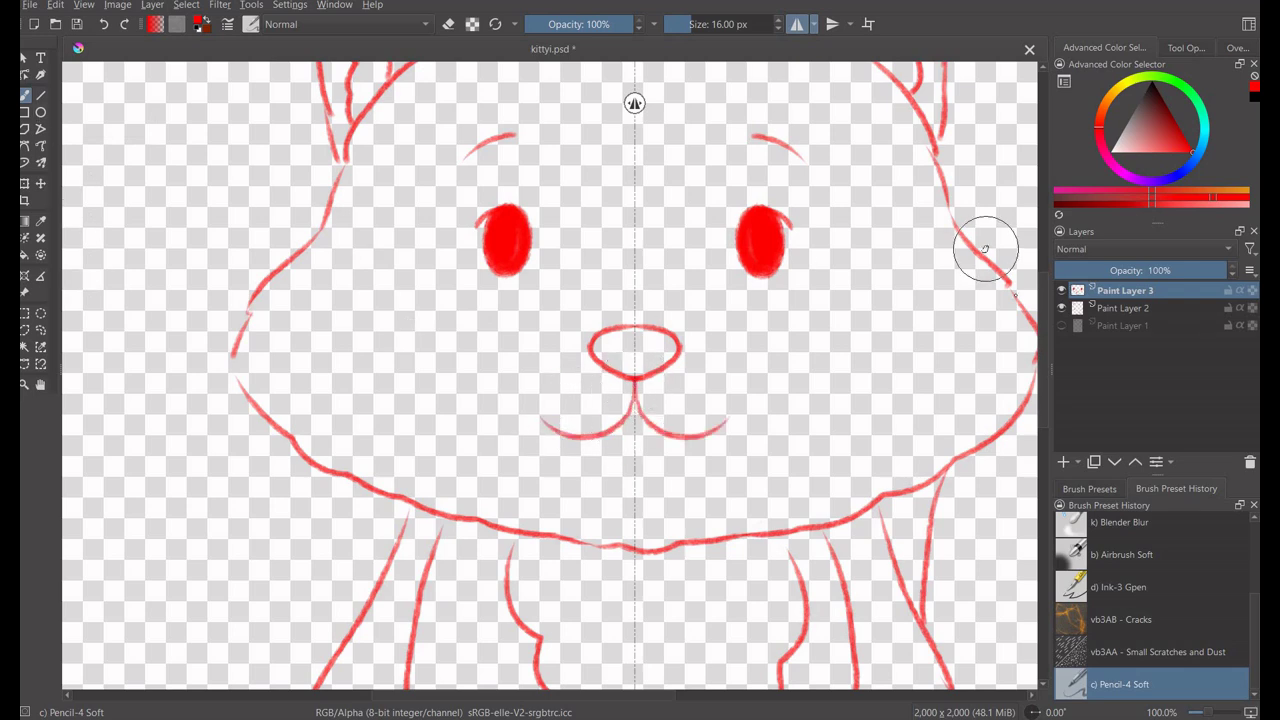
Erase and tidy the nose and mouth lines.
scroll(537, 360, down, 2)
scroll(681, 350, up, 3)
scroll(580, 366, up, 1)
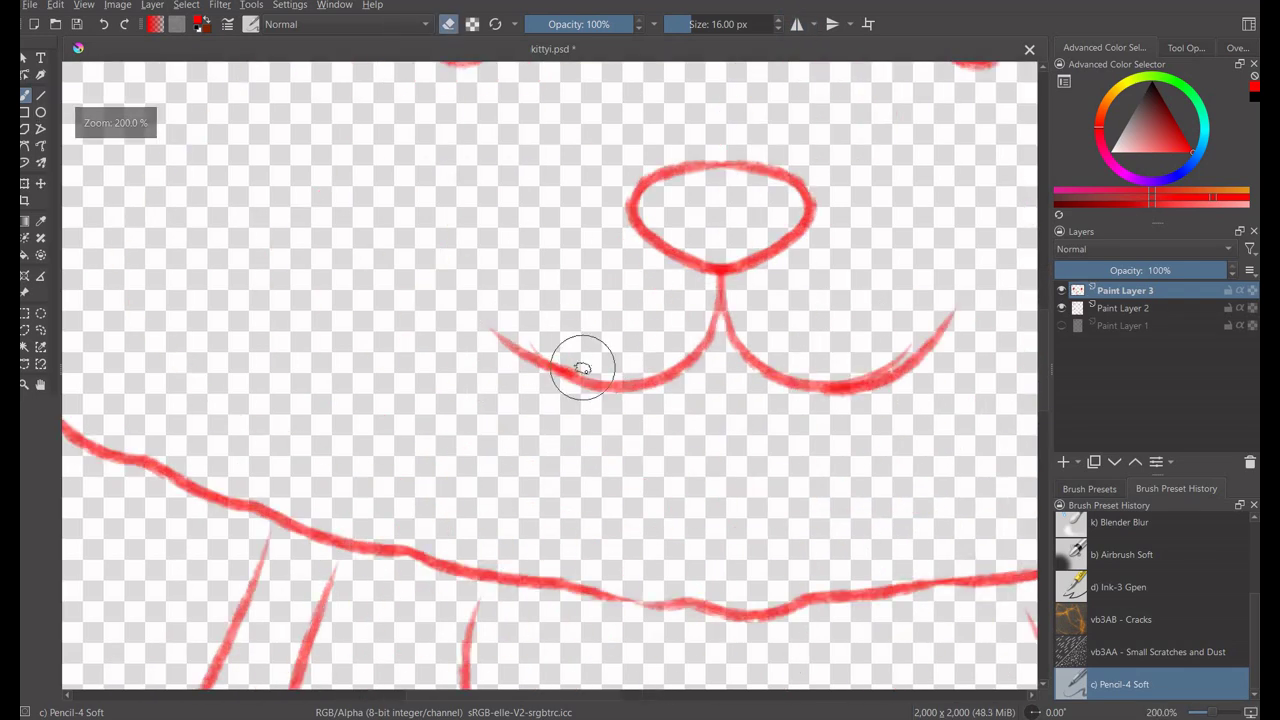
key(e)
scroll(789, 337, down, 4)
scroll(706, 409, down, 4)
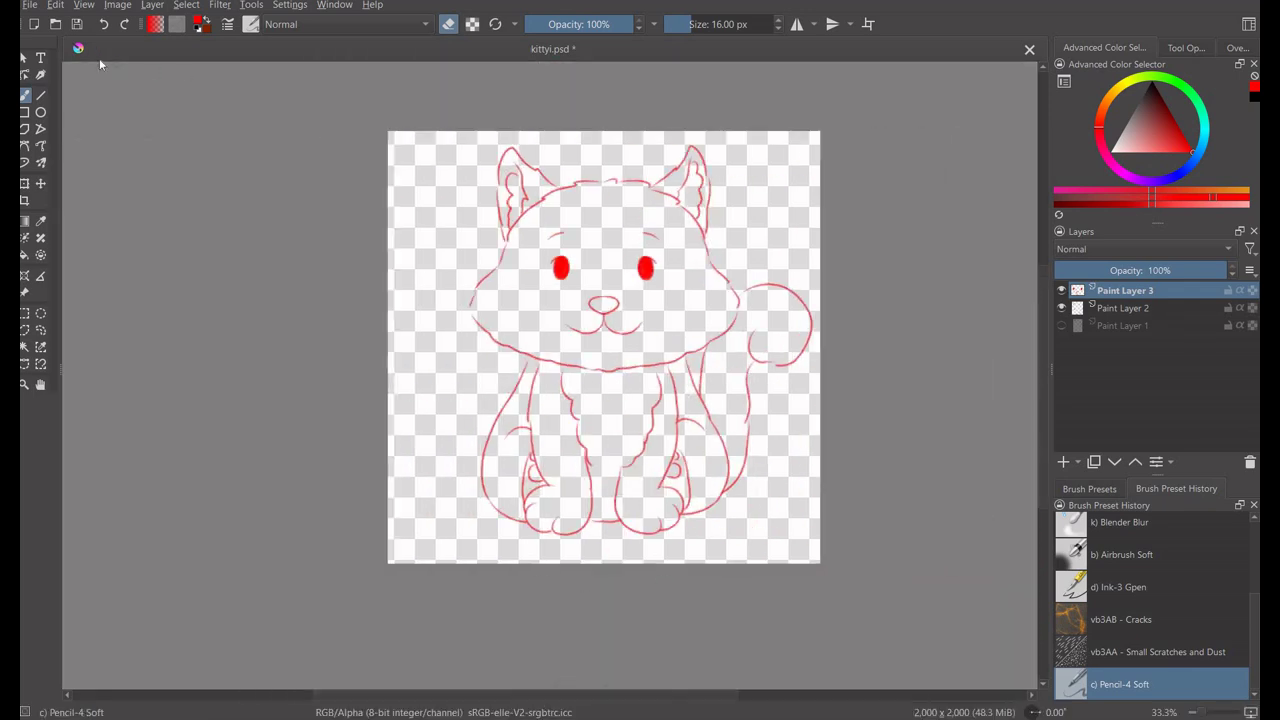
Lasso the mouth and transform it upward into place.
click(41, 330)
scroll(578, 198, up, 2)
drag(598, 472, 670, 346)
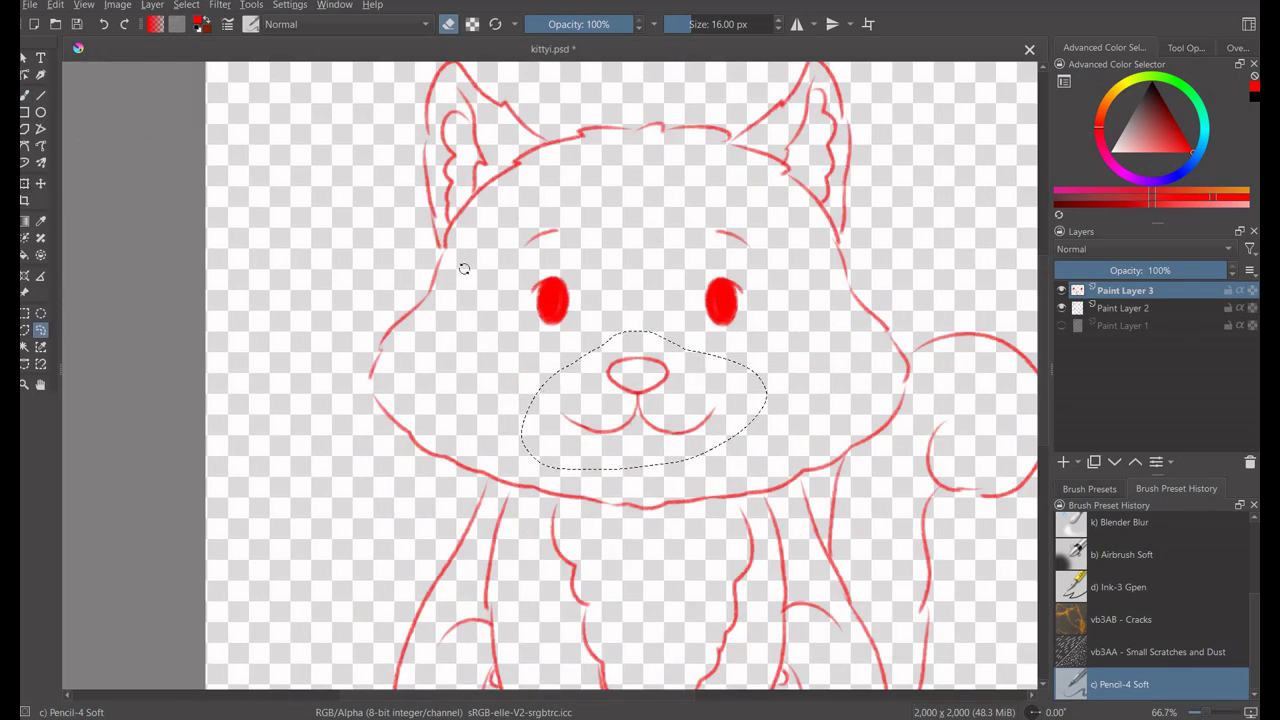
key(ctrl+t)
key(Return)
key(b)
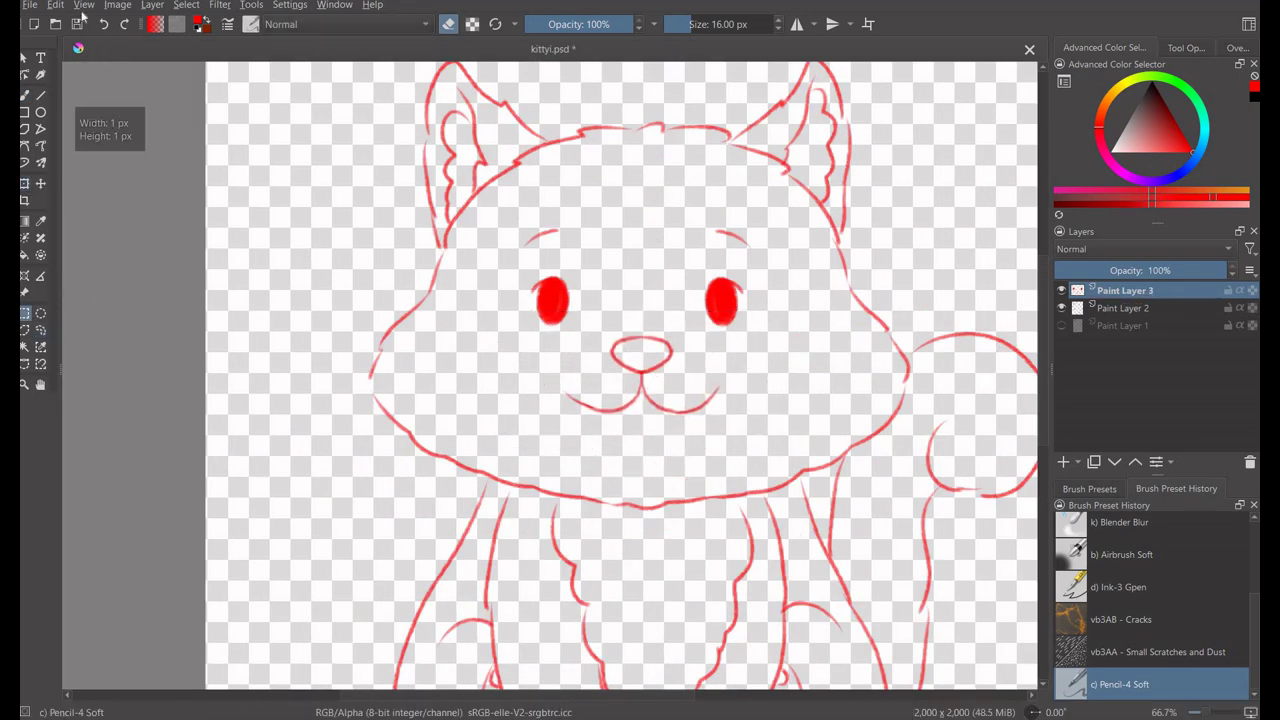
Paint the small fangs under the mouth and the chin line.
scroll(693, 486, up, 5)
drag(680, 425, 749, 414)
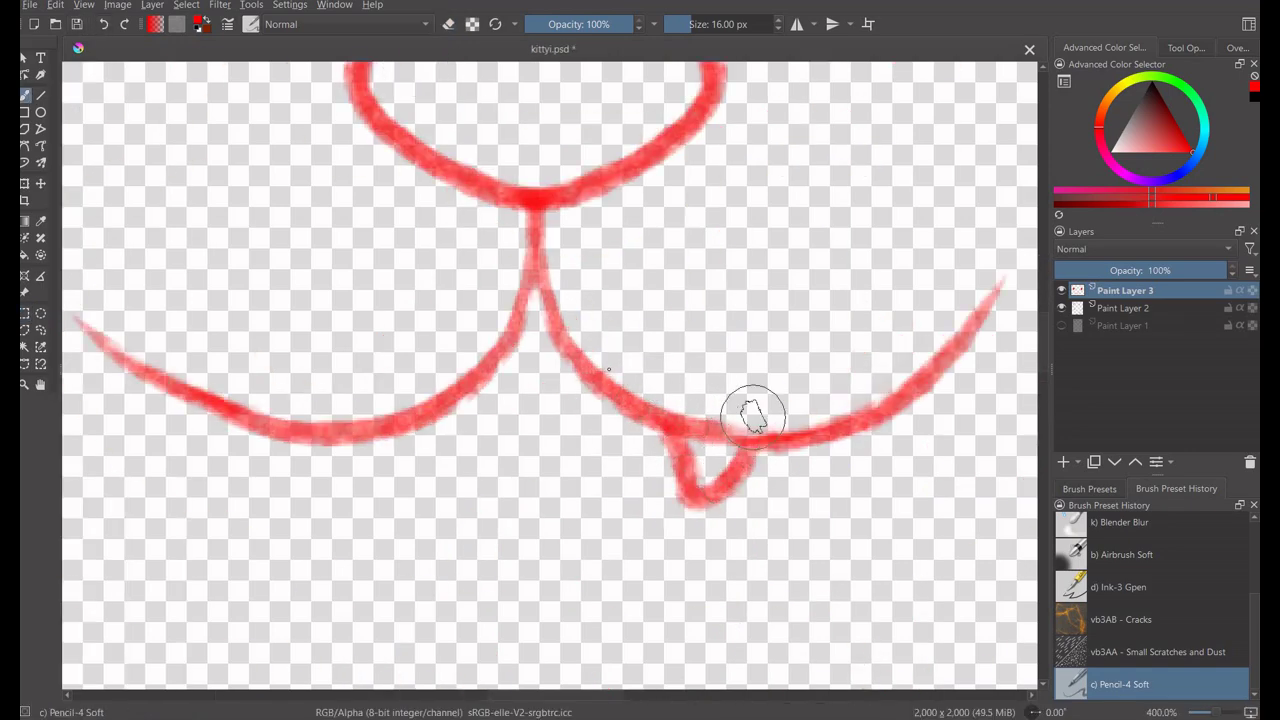
scroll(749, 414, down, 1)
scroll(563, 266, down, 1)
scroll(517, 297, down, 1)
scroll(650, 240, up, 3)
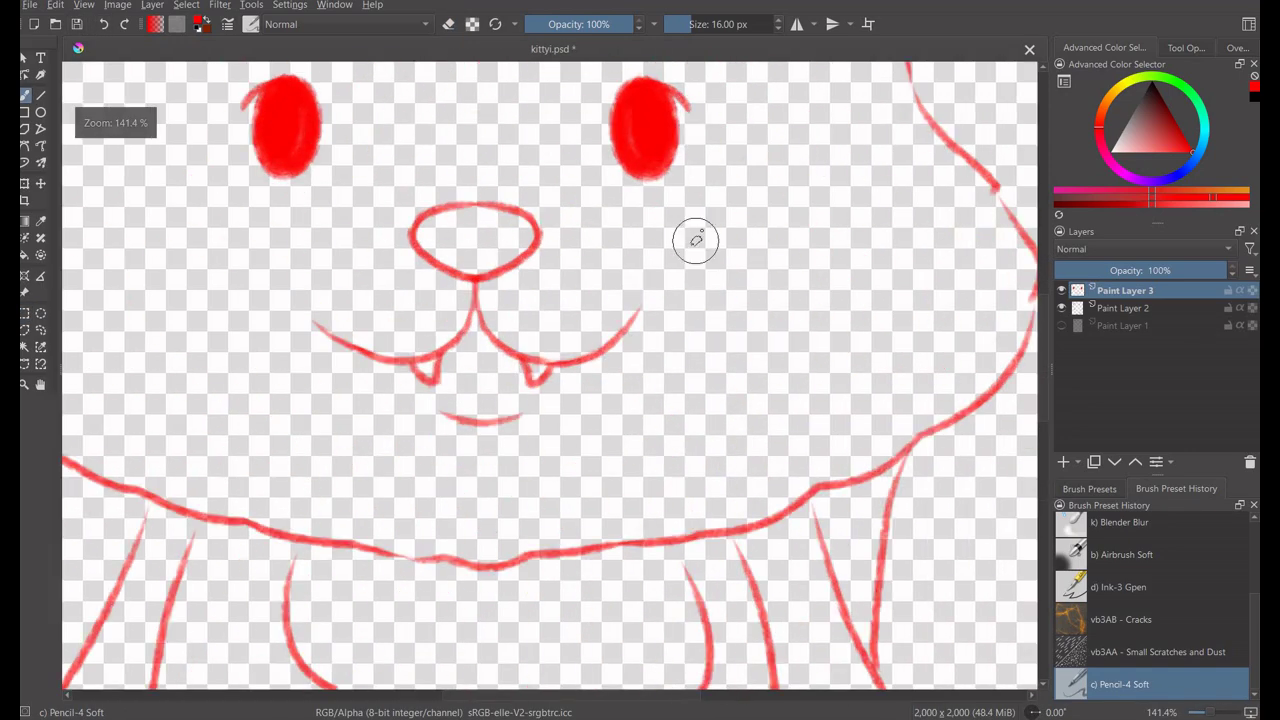
scroll(274, 246, down, 1)
scroll(274, 246, down, 2)
Merge the face layer into the outline layer, turn off mirroring, and draw a right-cheek whisker.
key(shift+Delete)
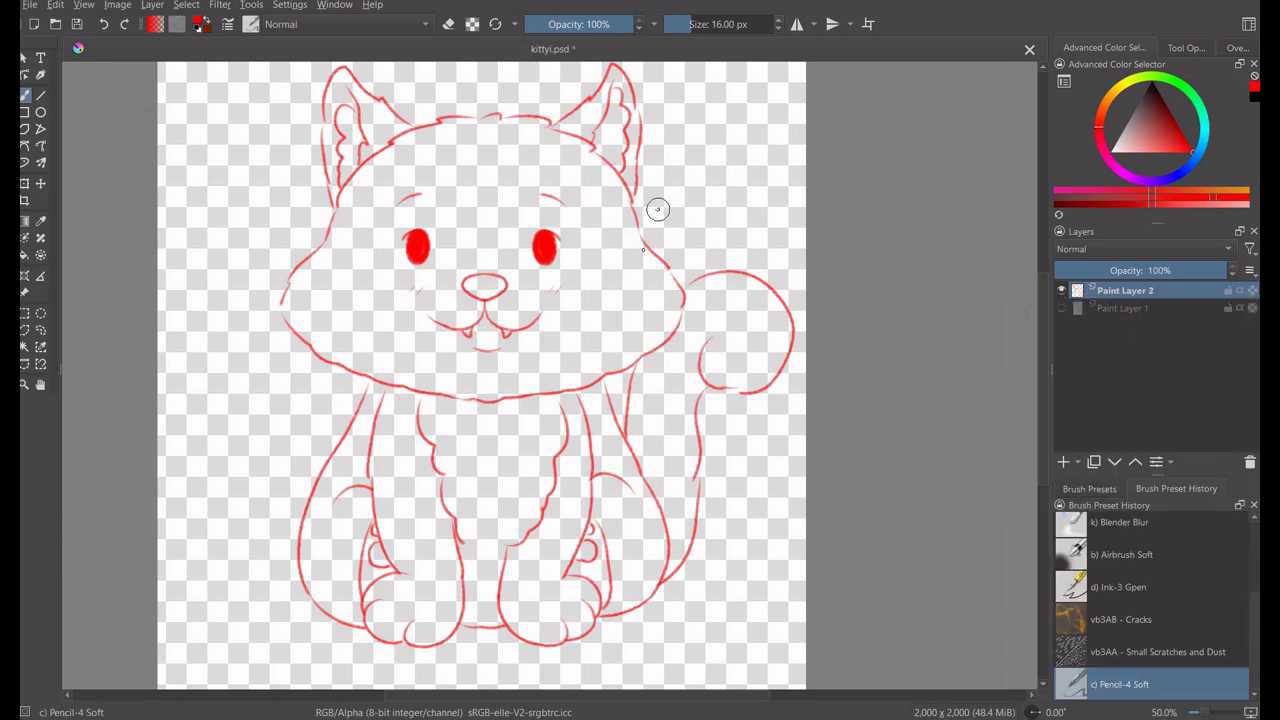
scroll(657, 208, up, 1)
click(796, 24)
drag(636, 293, 572, 316)
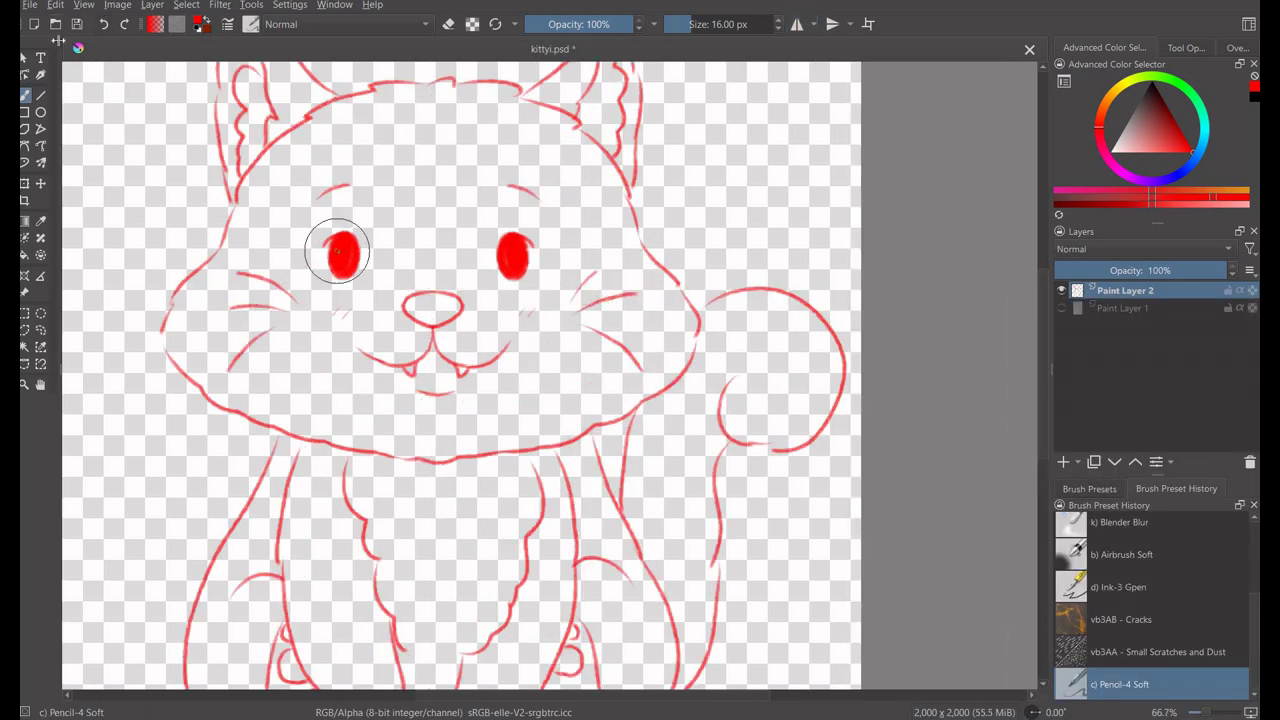
Lasso the left whiskers and move them further left with Transform.
scroll(709, 443, up, 2)
click(1238, 47)
drag(1160, 120, 1130, 120)
scroll(534, 334, down, 3)
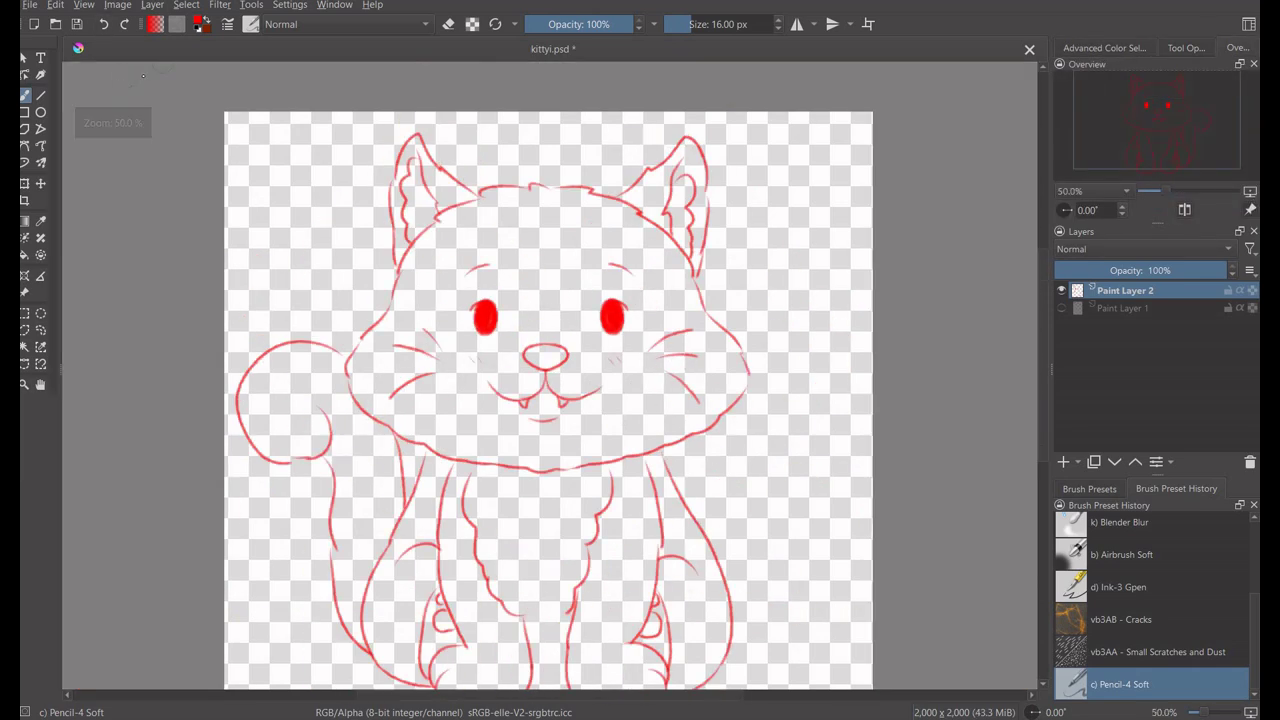
scroll(381, 310, up, 1)
scroll(416, 380, up, 1)
mouse_move(464, 303)
mouse_down()
mouse_move(446, 354)
mouse_move(464, 344)
mouse_up()
key(ctrl+t)
drag(373, 301, 331, 303)
scroll(423, 531, right, 3)
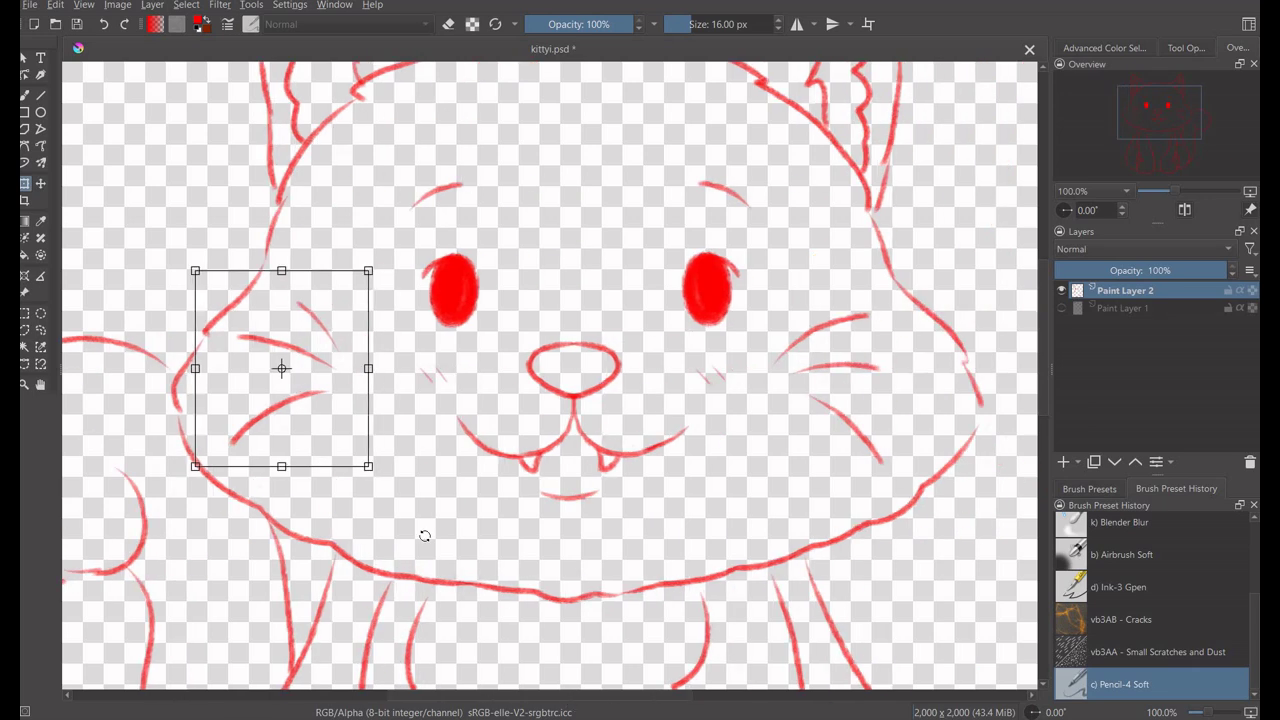
key(Return)
Shift the right whiskers outward to the right, then clear the selection and fit the view.
drag(801, 308, 812, 292)
key(ctrl+t)
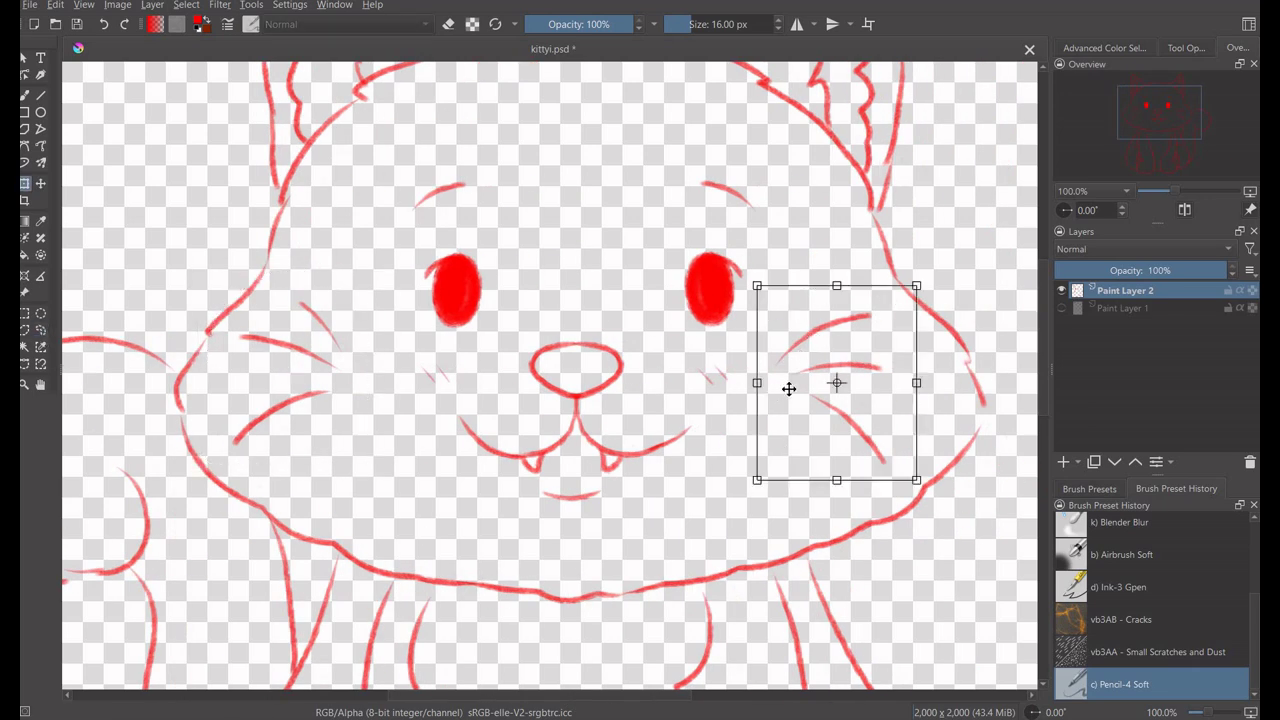
drag(788, 388, 810, 388)
key(Return)
key(minus)
key(minus)
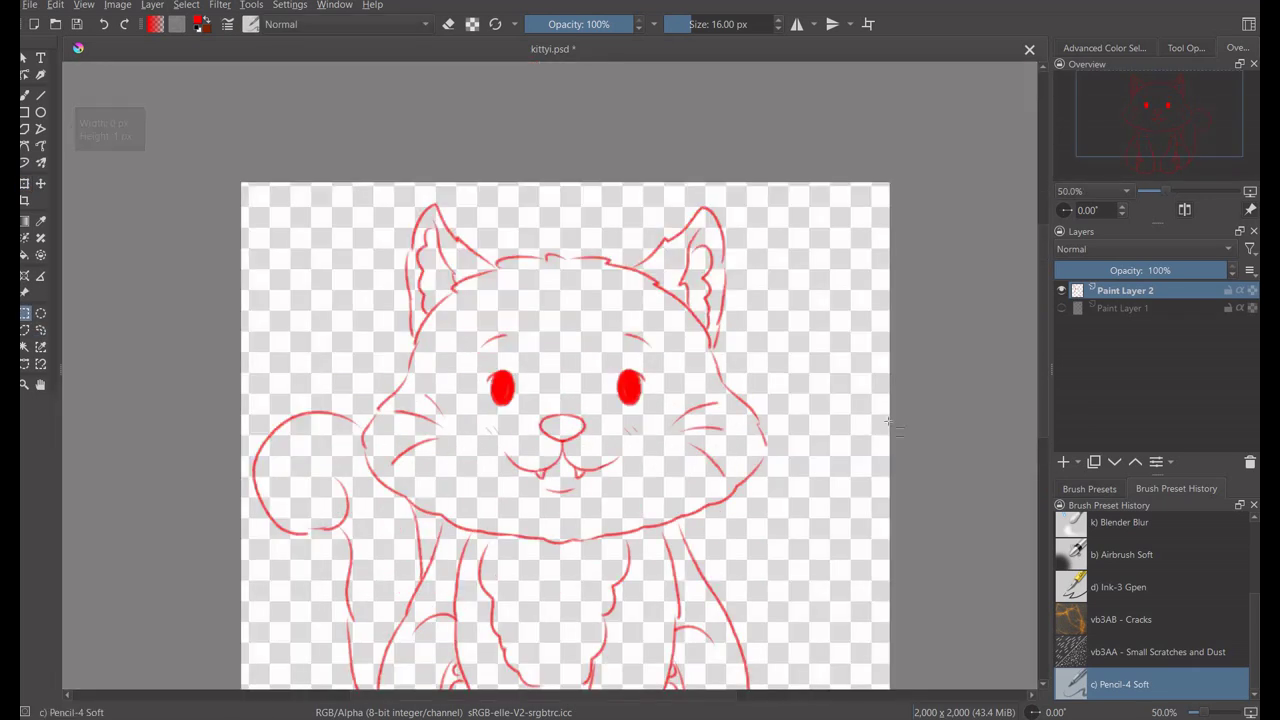
key(minus)
Alpha-lock the outline layer and recolour the lineart and eyes black with Ink-3 Gpen. Add a new layer beneath it.
click(1120, 587)
click(1104, 47)
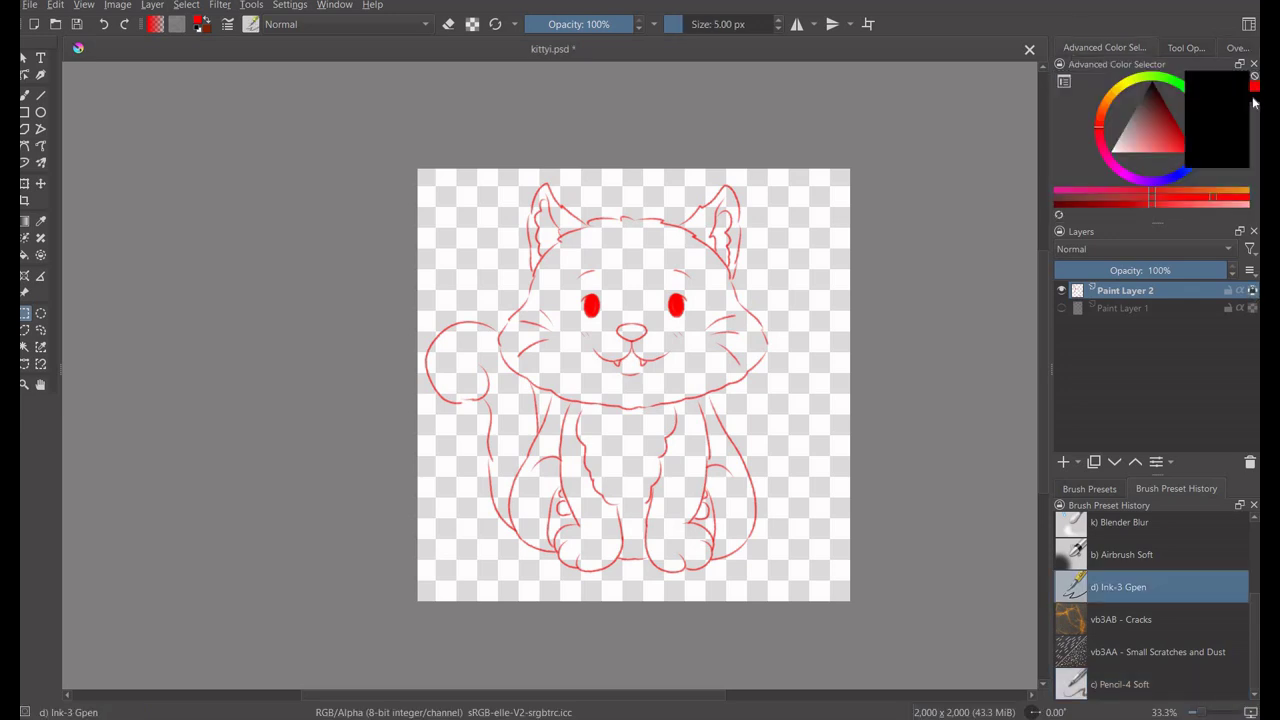
click(1254, 103)
click(27, 97)
mouse_move(720, 190)
mouse_down()
mouse_move(729, 200)
mouse_move(529, 557)
mouse_move(500, 214)
mouse_move(680, 265)
mouse_move(600, 222)
mouse_up()
click(1063, 462)
drag(1125, 290, 1148, 308)
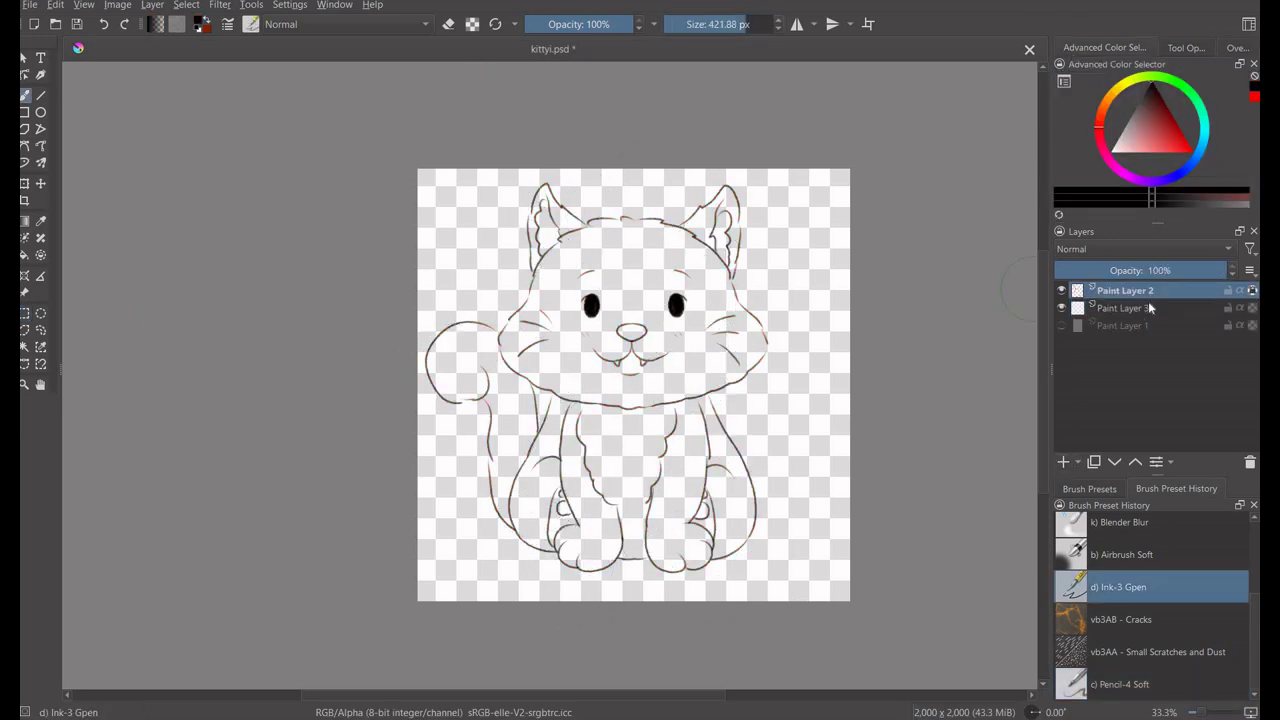
Switch back to coral-pink with a smaller brush and paint down the face centre and chest.
key(x)
drag(686, 20, 670, 22)
drag(665, 228, 600, 460)
scroll(590, 420, up, 2)
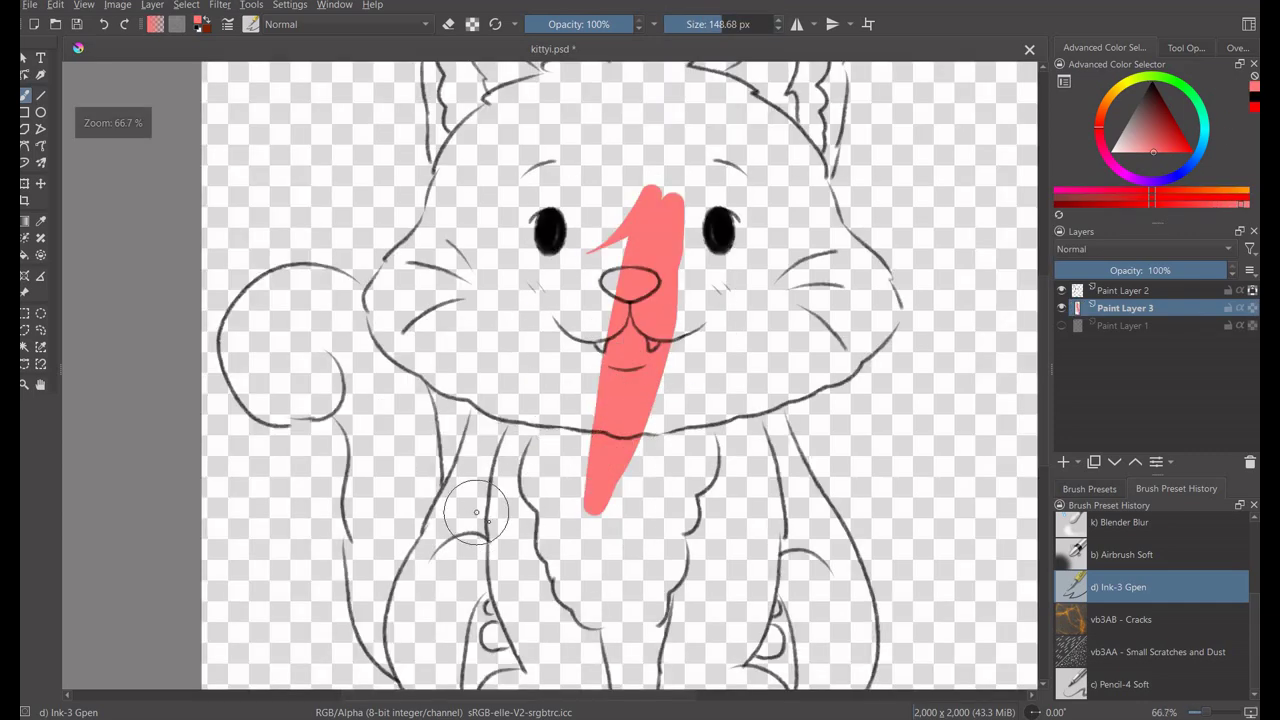
scroll(590, 420, up, 2)
drag(560, 330, 470, 670)
mouse_move(470, 350)
mouse_down()
mouse_move(444, 474)
mouse_move(523, 486)
mouse_up()
Fill the chest and belly with coral-pink.
scroll(523, 486, down, 2)
drag(600, 420, 886, 509)
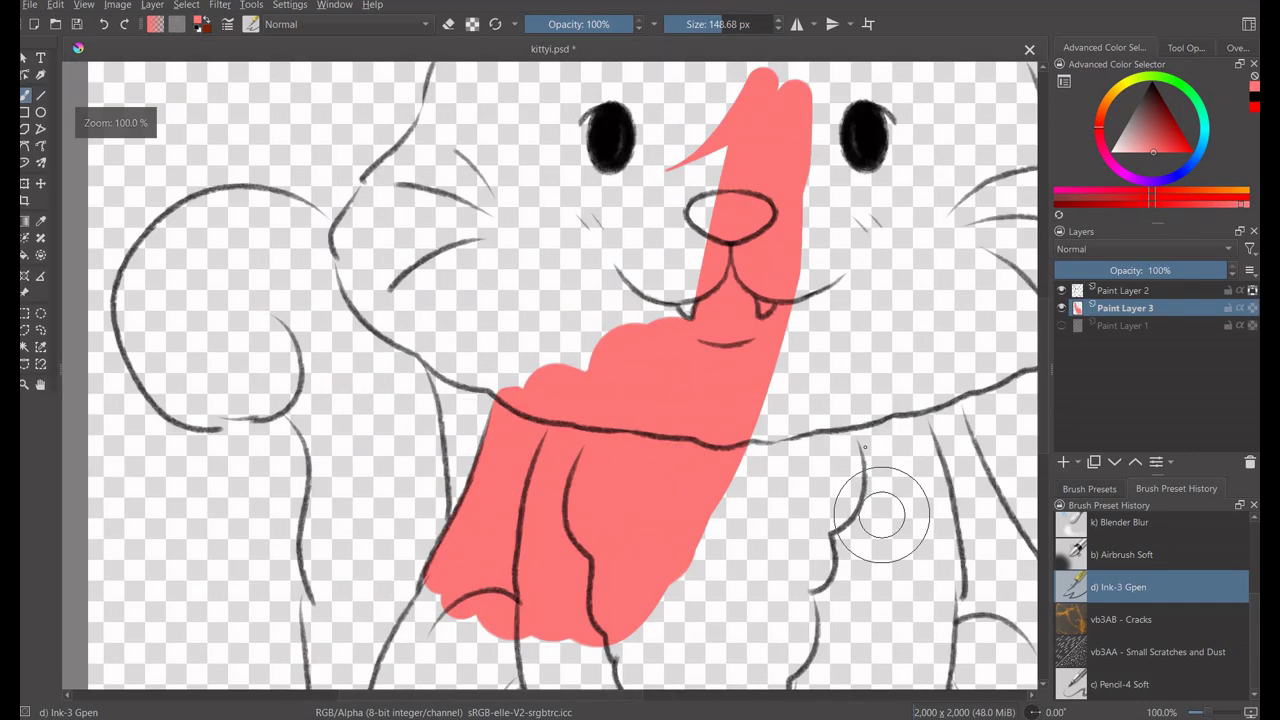
scroll(886, 509, down, 2)
drag(640, 420, 694, 400)
scroll(694, 400, up, 1)
scroll(700, 400, up, 3)
Fill the right ear with coral-pink up to its tip.
mouse_move(786, 229)
mouse_down()
mouse_move(829, 186)
mouse_move(833, 150)
mouse_move(735, 242)
mouse_move(960, 230)
mouse_move(990, 300)
mouse_move(960, 440)
mouse_move(950, 308)
mouse_up()
key(ctrl+z)
scroll(830, 190, up, 3)
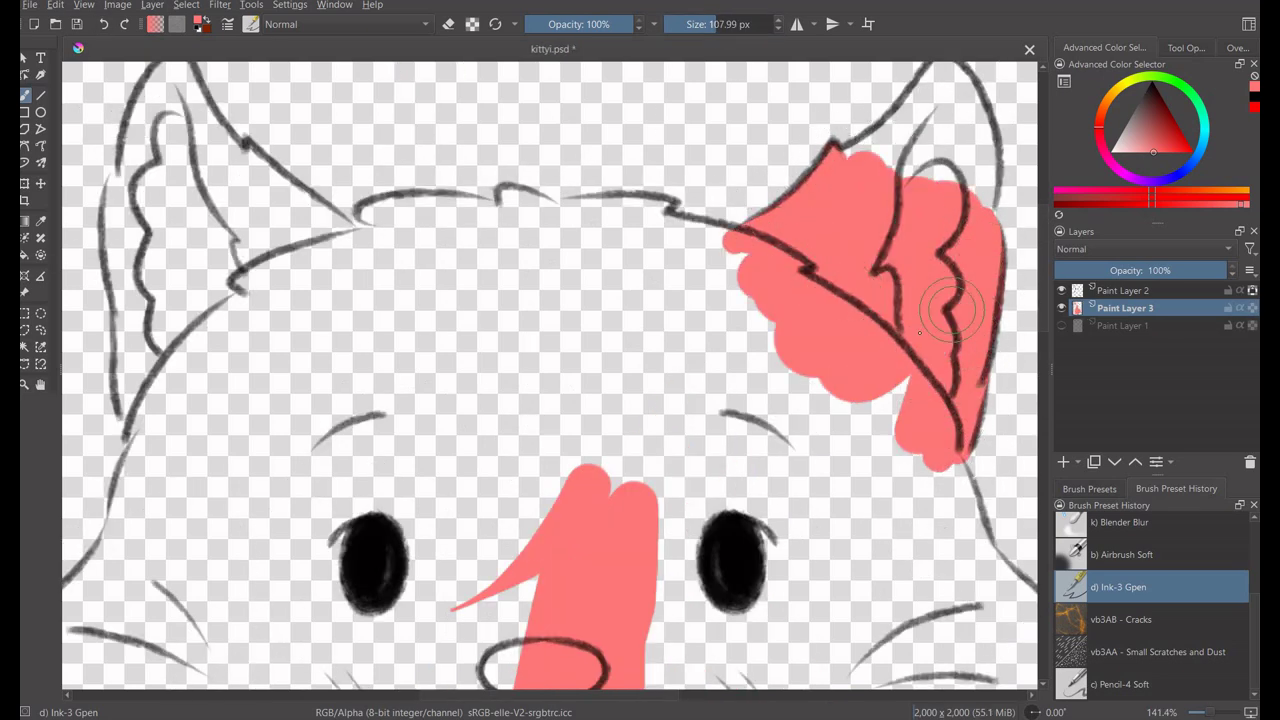
scroll(950, 310, up, 2)
mouse_move(840, 250)
mouse_down()
mouse_move(940, 140)
mouse_move(940, 200)
mouse_up()
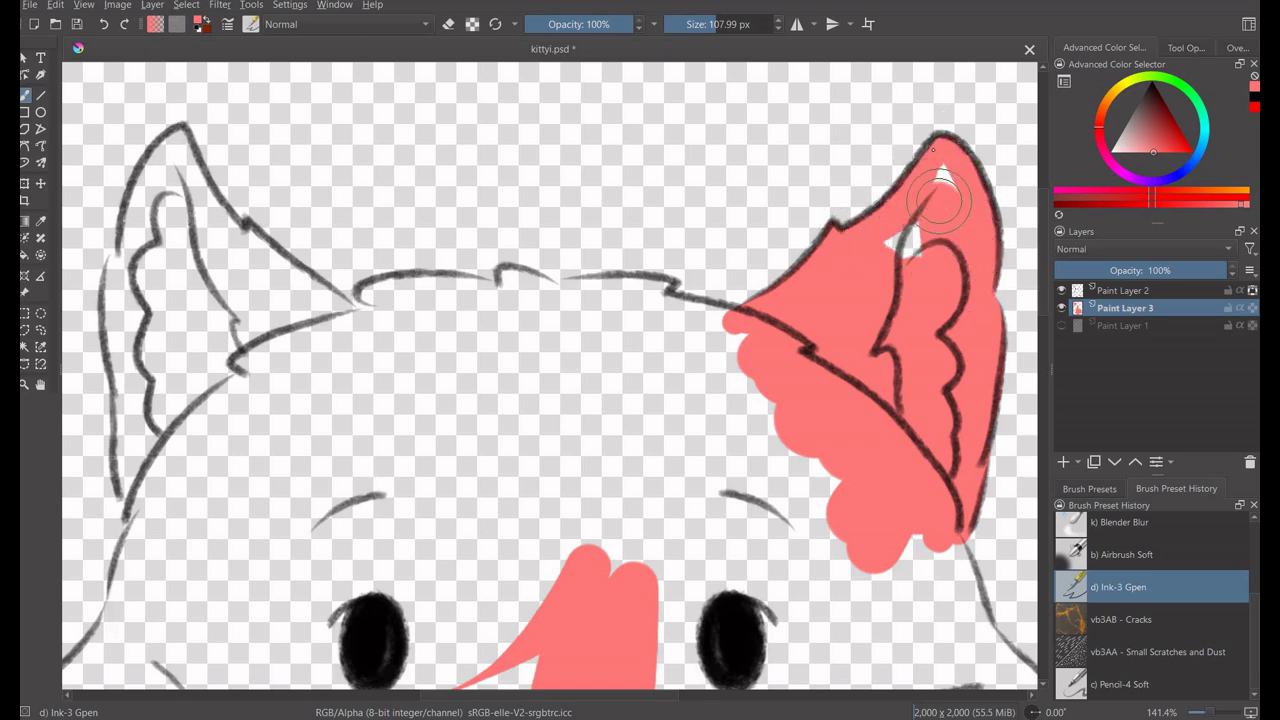
Fill the centre of the head and the gaps under its top outline, saving along the way.
mouse_move(600, 420)
mouse_down()
mouse_move(686, 508)
mouse_move(329, 329)
mouse_up()
key(ctrl+s)
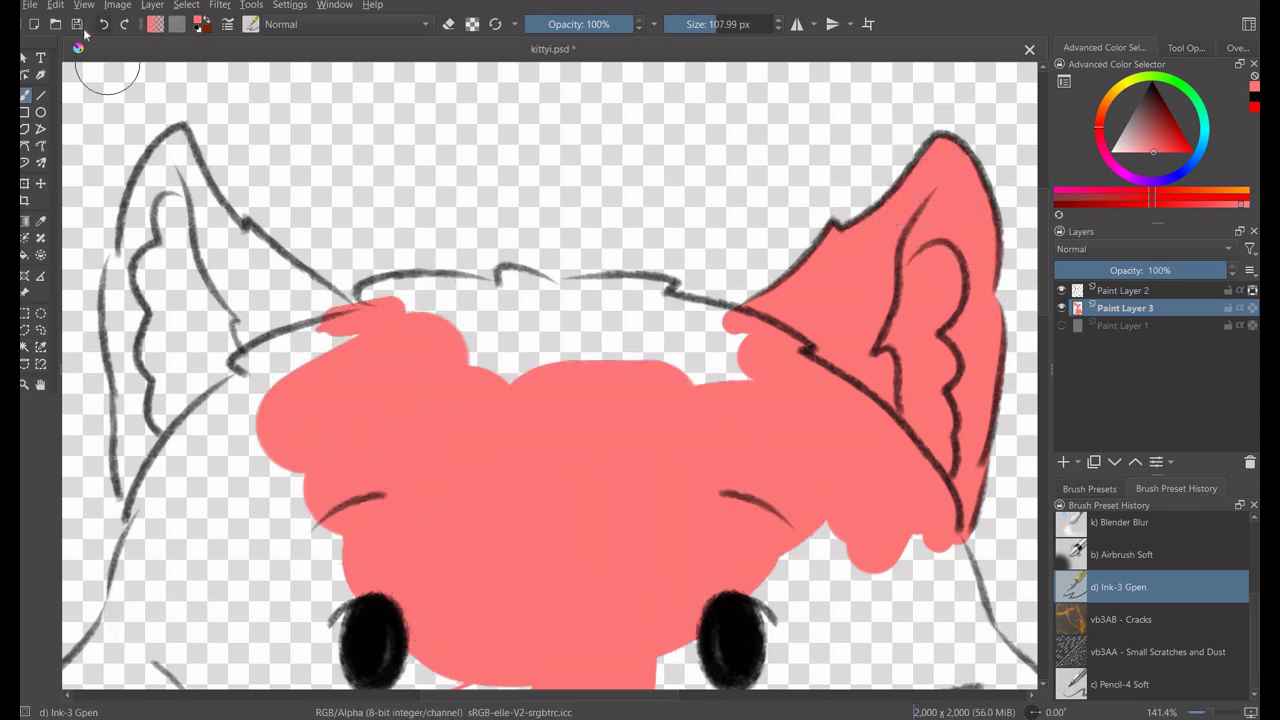
drag(420, 291, 492, 298)
drag(368, 296, 446, 278)
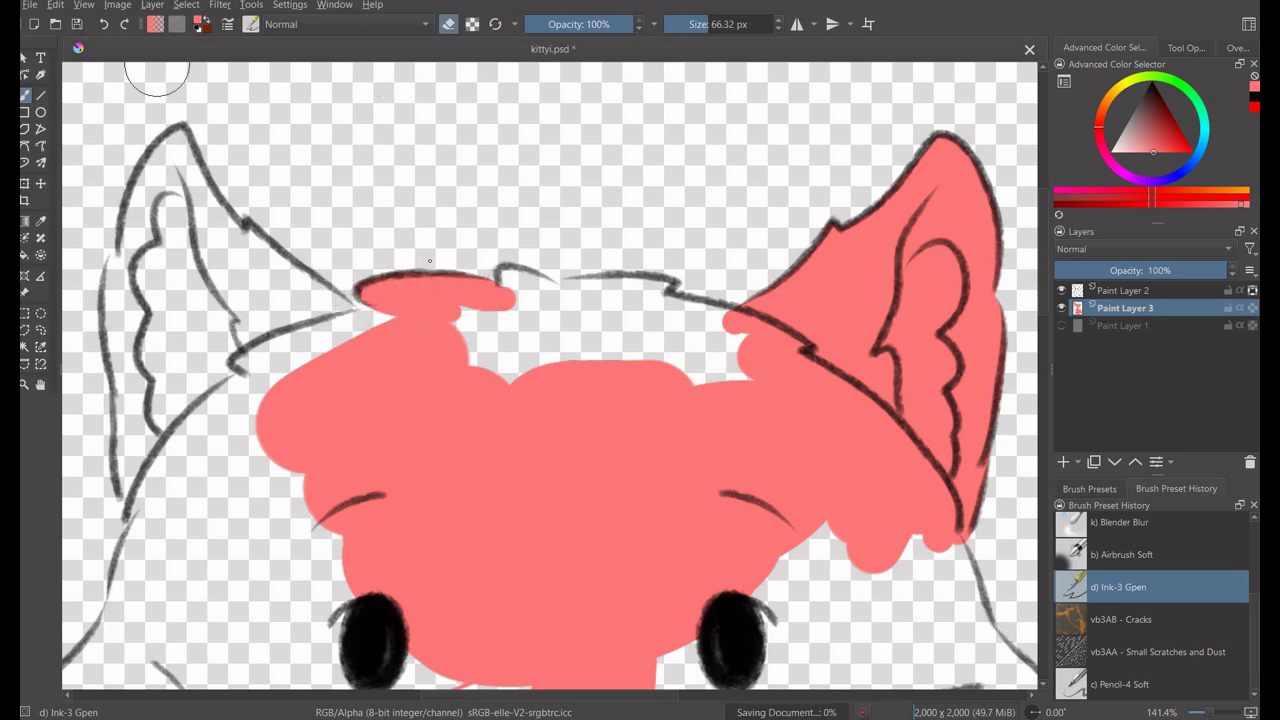
mouse_move(523, 286)
mouse_down()
mouse_move(557, 306)
mouse_move(563, 293)
mouse_up()
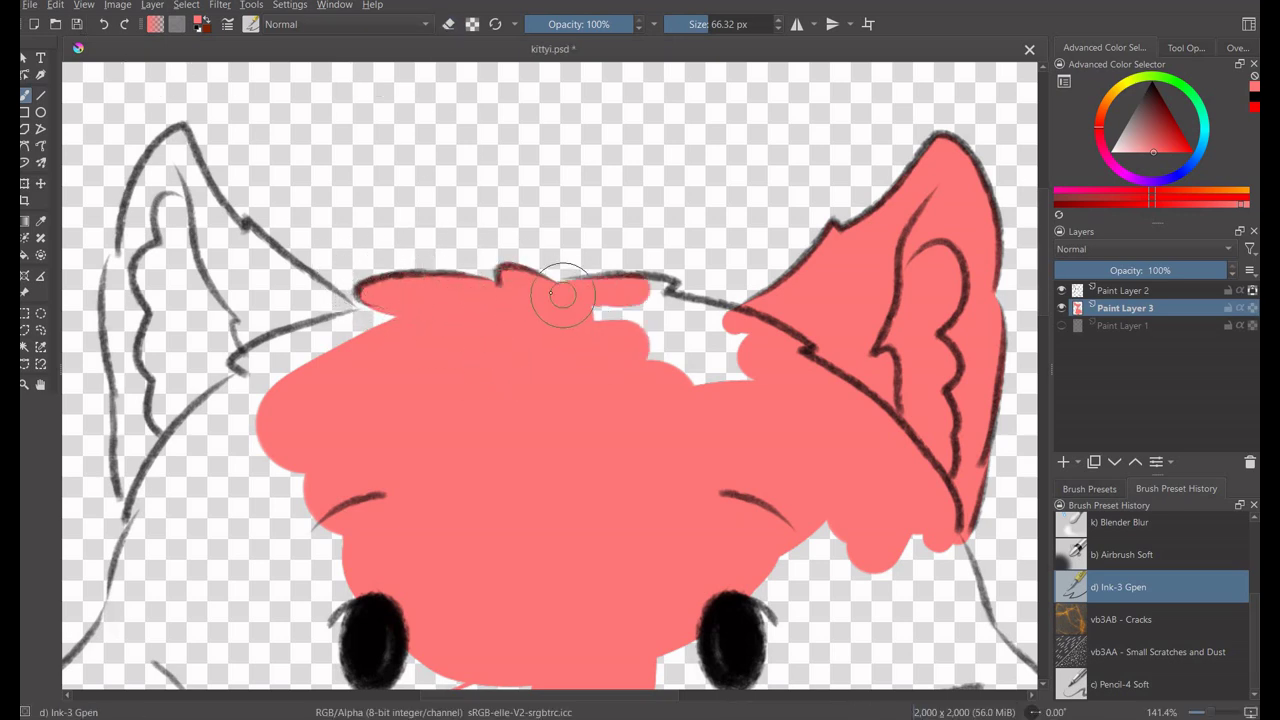
mouse_move(725, 340)
mouse_down()
mouse_move(655, 297)
mouse_move(695, 375)
mouse_up()
Fill the left ear, its tip and the left side of the head with coral-pink.
drag(301, 284, 130, 510)
key(ctrl+z)
scroll(315, 310, left, 3)
mouse_move(313, 312)
mouse_down()
mouse_move(286, 258)
mouse_move(272, 452)
mouse_move(387, 615)
mouse_move(910, 640)
mouse_move(1010, 560)
mouse_up()
drag(340, 250, 333, 155)
mouse_move(296, 250)
mouse_down()
mouse_move(370, 197)
mouse_move(500, 310)
mouse_up()
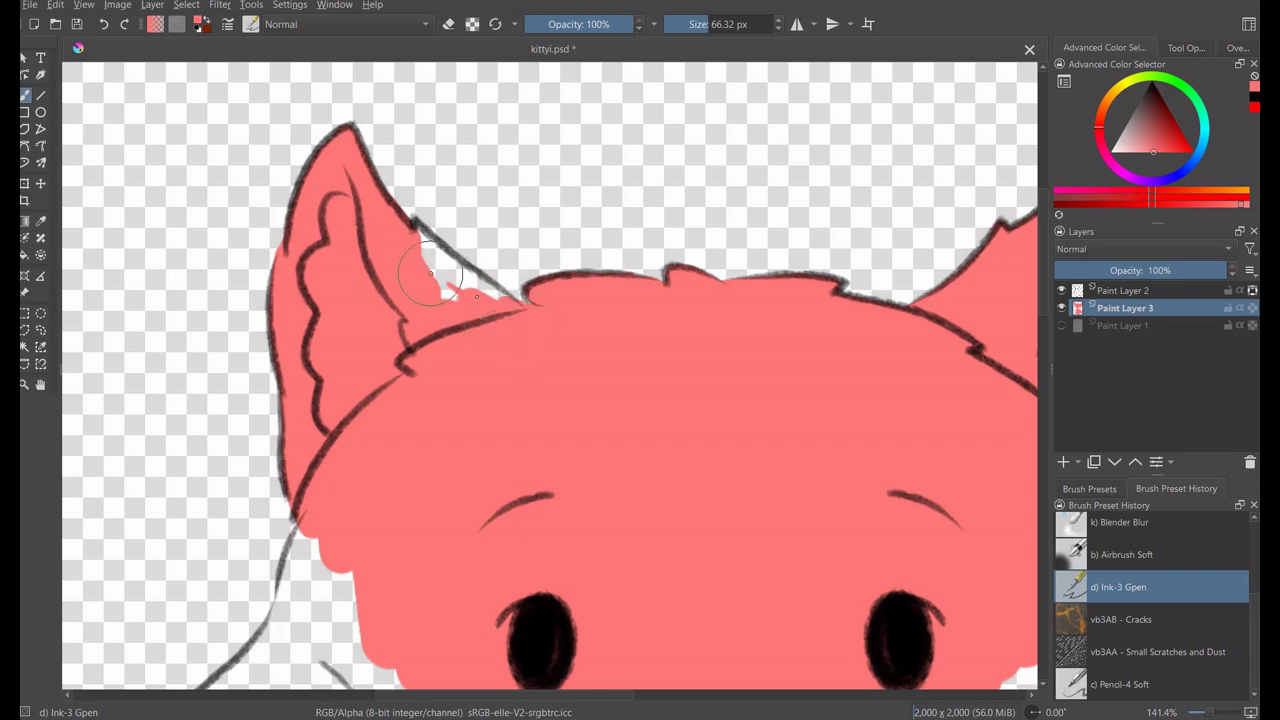
Save, then fill the left cheek fluff and the gaps by the head outline and ear.
key(ctrl+s)
key(1)
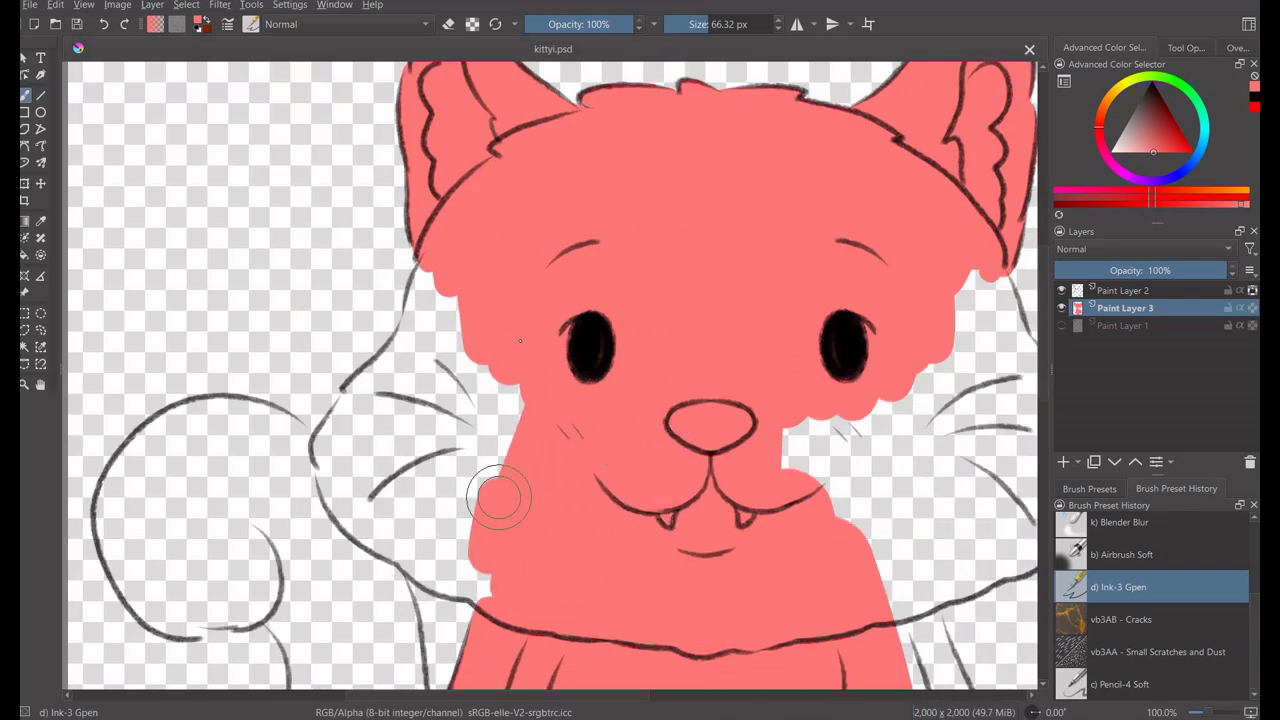
scroll(390, 360, up, 1)
drag(343, 425, 316, 437)
drag(328, 391, 390, 345)
drag(436, 226, 425, 300)
Fill more cheek fluff, the paw, and the gaps along the right cheek and ear.
scroll(829, 463, down, 2)
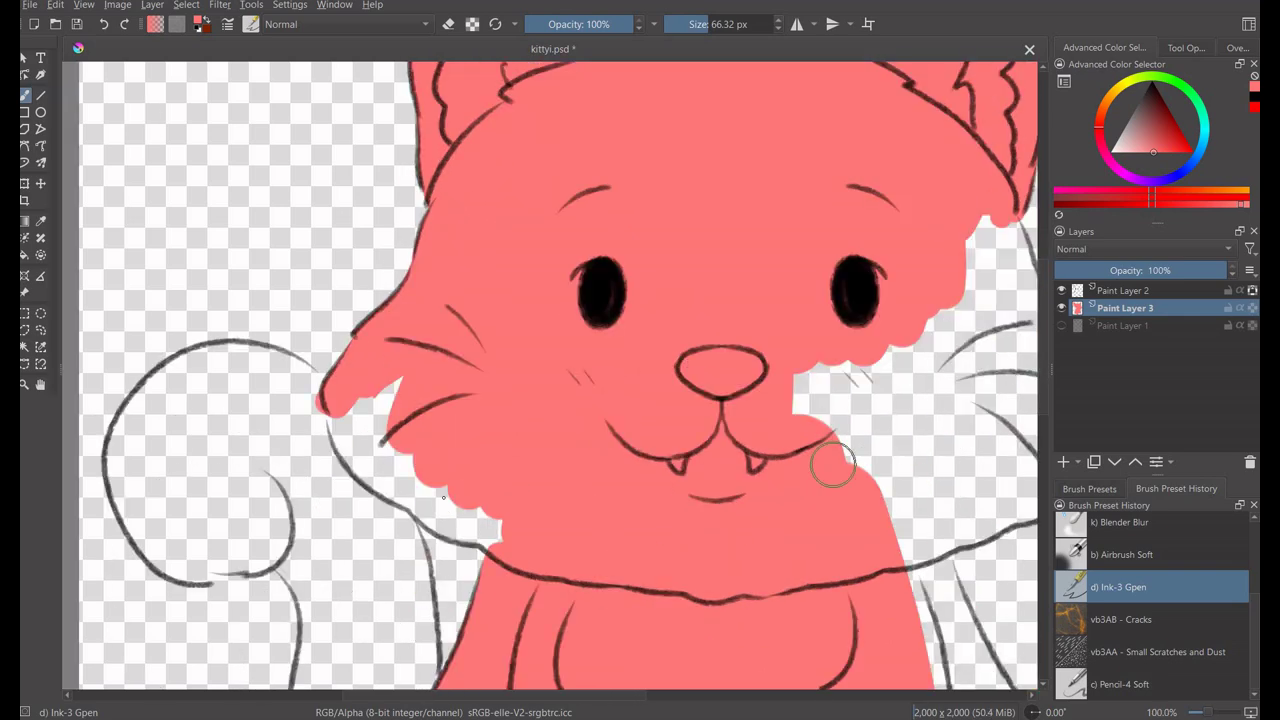
scroll(505, 555, up, 2)
mouse_move(401, 513)
mouse_down()
mouse_move(350, 460)
mouse_move(286, 329)
mouse_up()
key(ctrl+s)
drag(690, 470, 275, 470)
mouse_move(815, 480)
mouse_down()
mouse_move(667, 593)
mouse_move(849, 509)
mouse_move(800, 509)
mouse_move(553, 302)
mouse_up()
mouse_move(840, 230)
mouse_down()
mouse_move(840, 130)
mouse_move(785, 288)
mouse_up()
mouse_move(940, 452)
mouse_down()
mouse_move(943, 300)
mouse_move(843, 349)
mouse_move(875, 210)
mouse_up()
Zoom out and fill the tail area up its edge with the base colour.
key(minus)
key(minus)
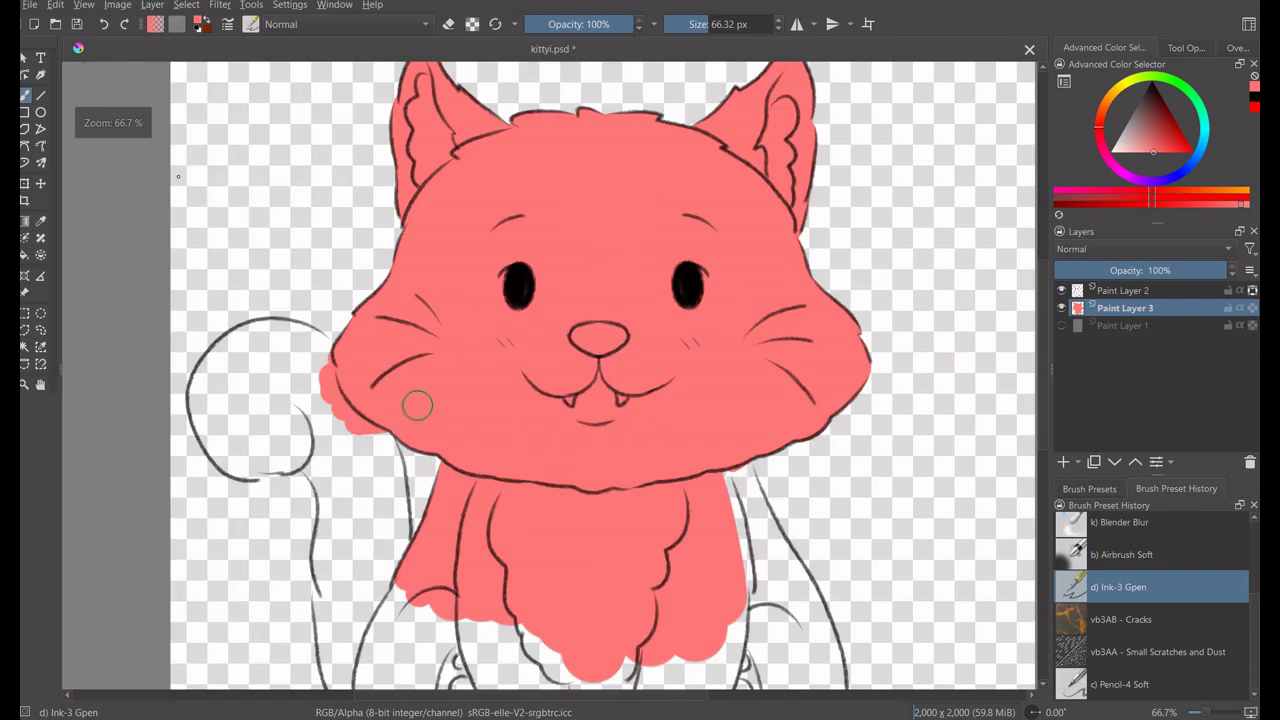
scroll(414, 403, down, 5)
mouse_move(355, 320)
mouse_down()
mouse_move(350, 190)
mouse_move(398, 204)
mouse_up()
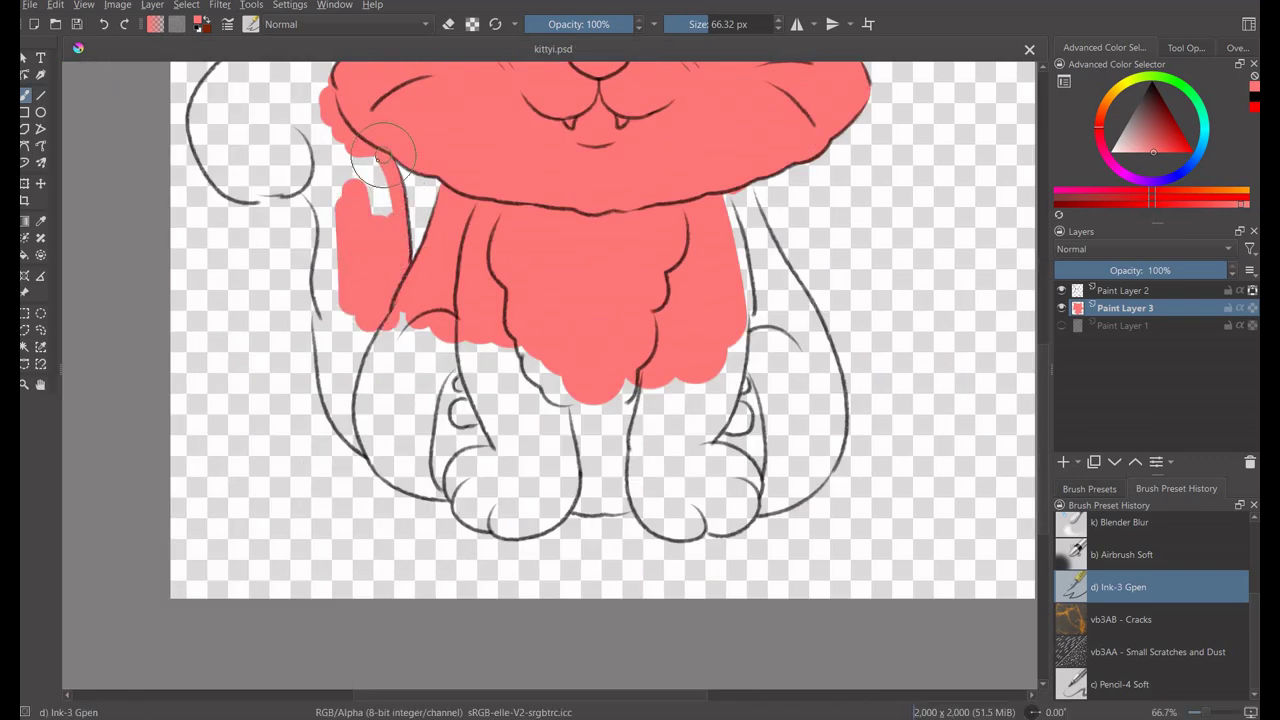
drag(383, 150, 300, 75)
key(plus)
key(plus)
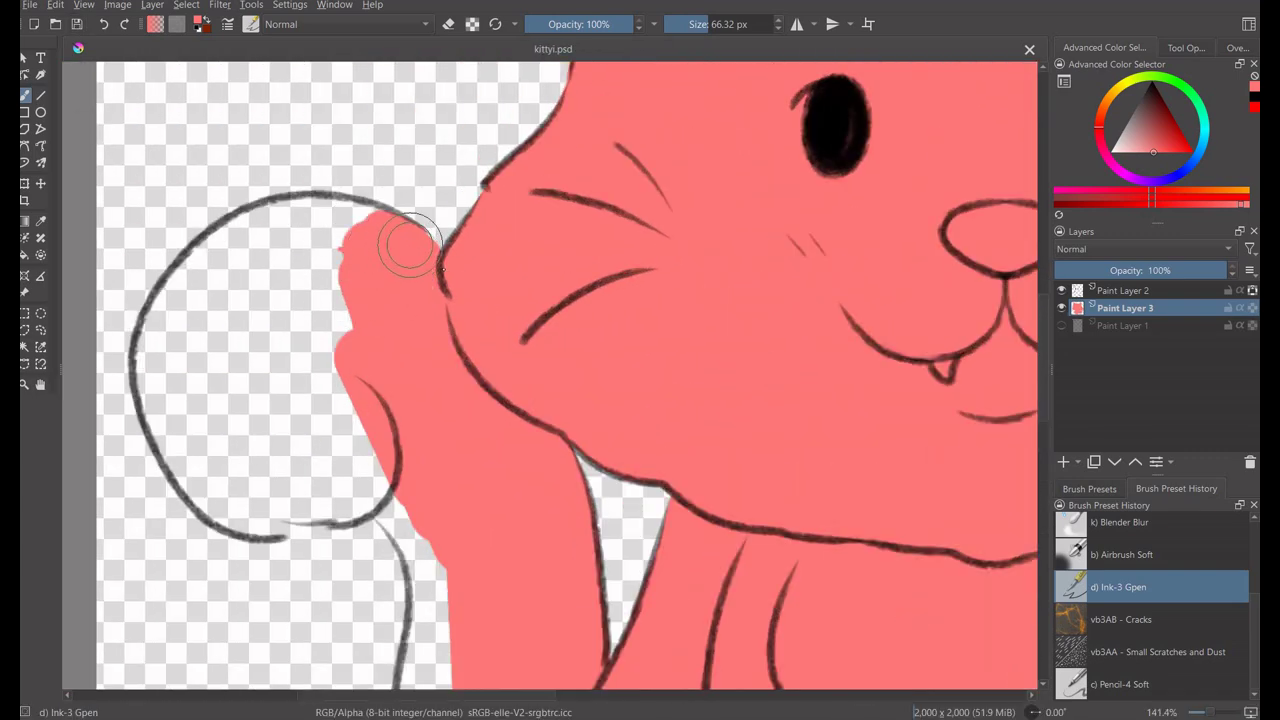
Erase spill past the cheek outline and fill the tail interior to its top curve.
key(ctrl+z)
drag(375, 435, 318, 500)
mouse_move(262, 540)
mouse_down()
mouse_move(309, 286)
mouse_move(157, 314)
mouse_move(163, 370)
mouse_move(215, 440)
mouse_up()
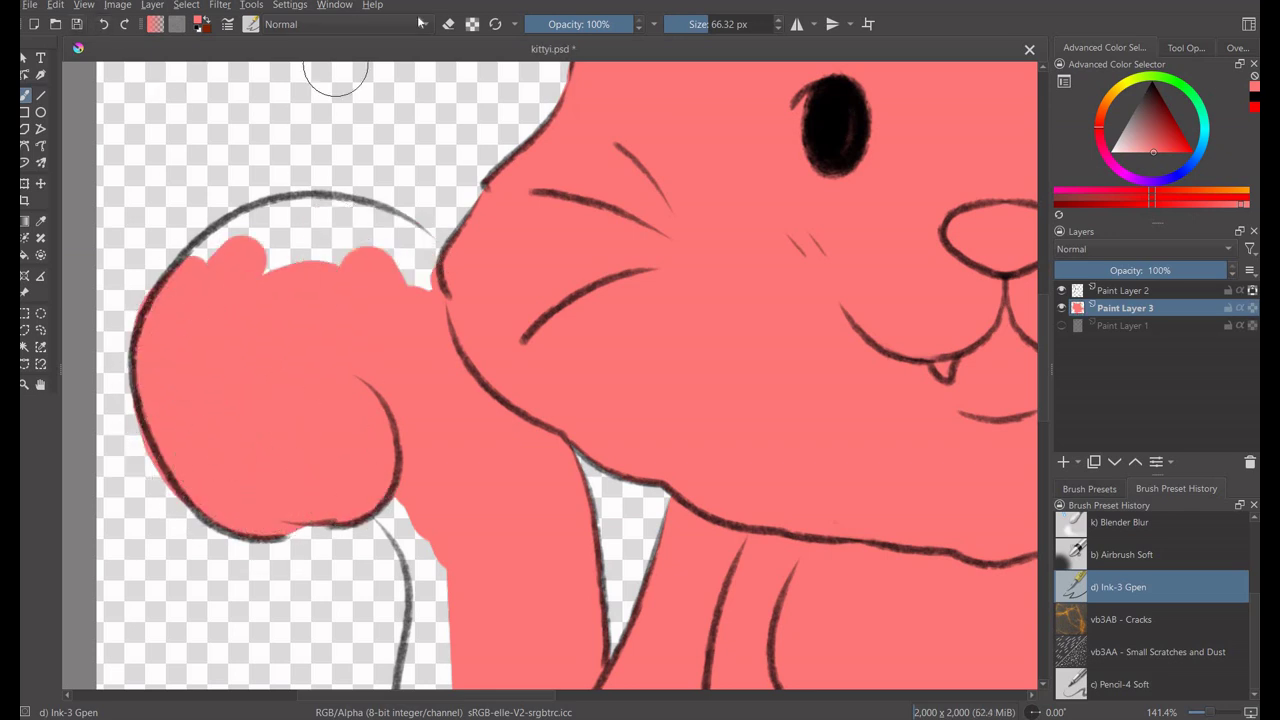
key(e)
mouse_move(430, 245)
mouse_down()
mouse_move(400, 294)
mouse_move(258, 215)
mouse_up()
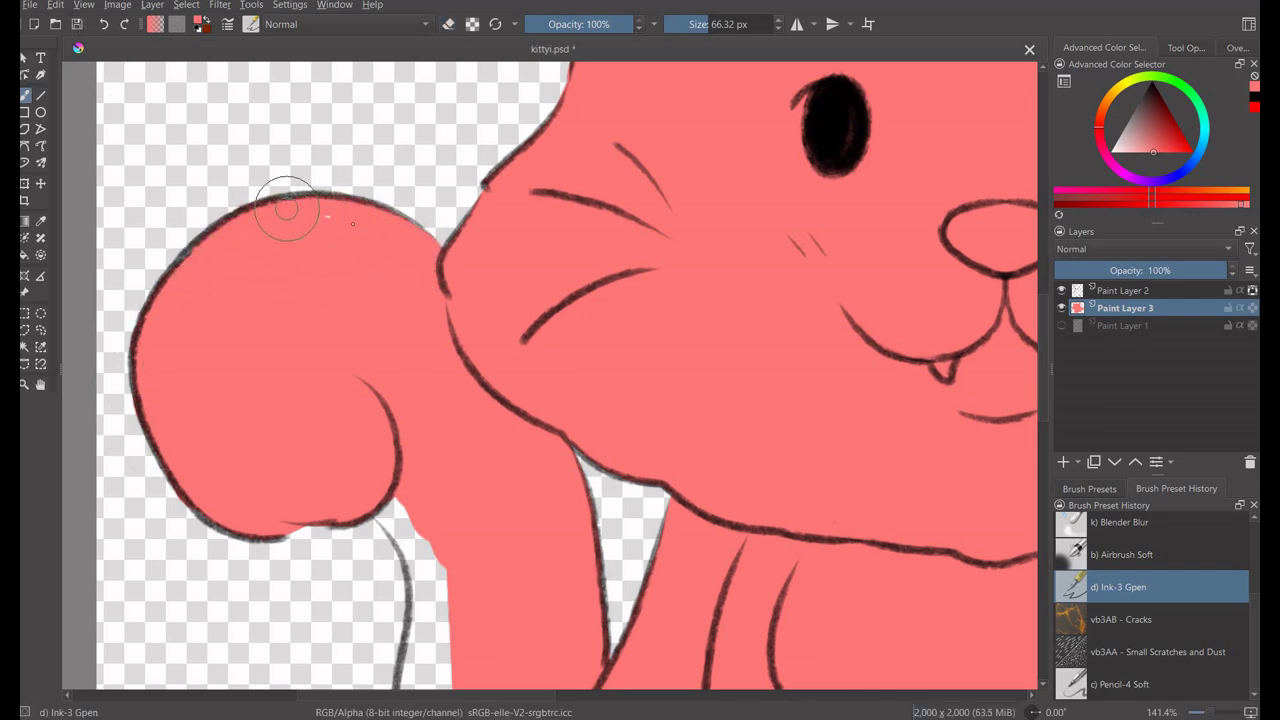
Fill the belly, legs and lower-left leg with the base colour and save.
key(1)
scroll(550, 375, down, 5)
drag(500, 400, 757, 371)
drag(790, 420, 950, 560)
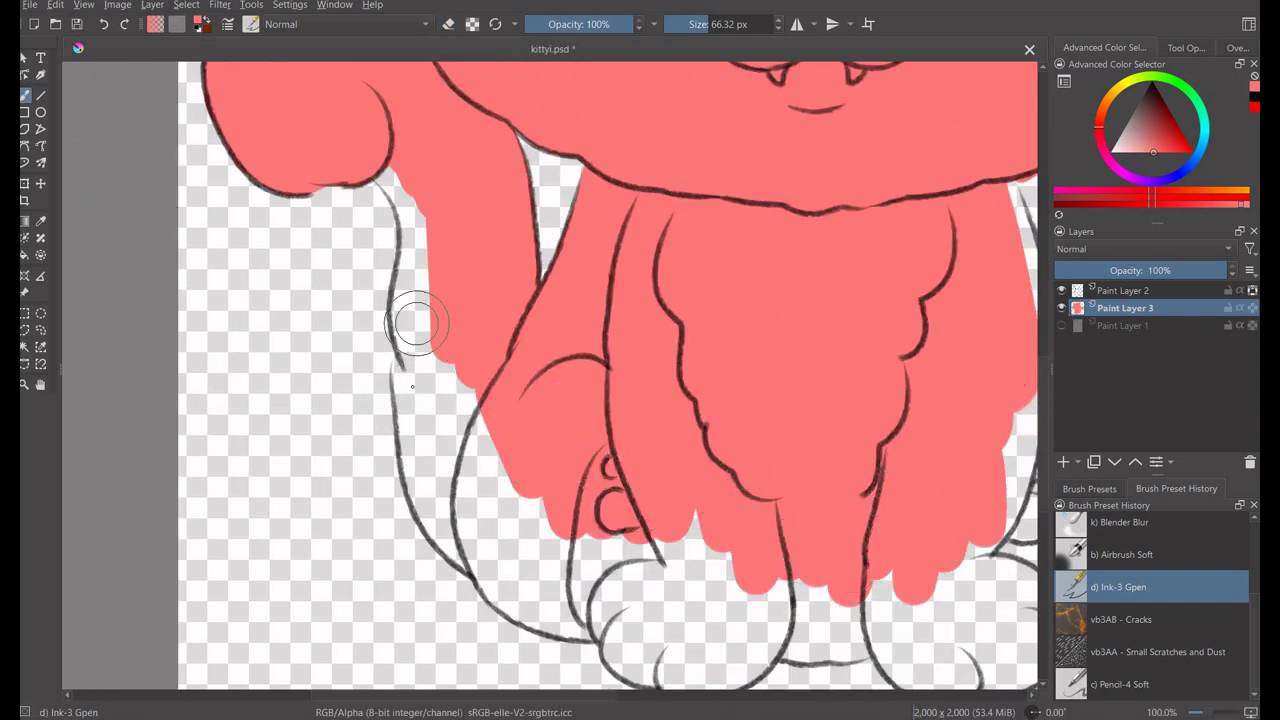
mouse_move(400, 366)
mouse_down()
mouse_move(486, 486)
mouse_move(750, 615)
mouse_up()
drag(410, 290, 430, 245)
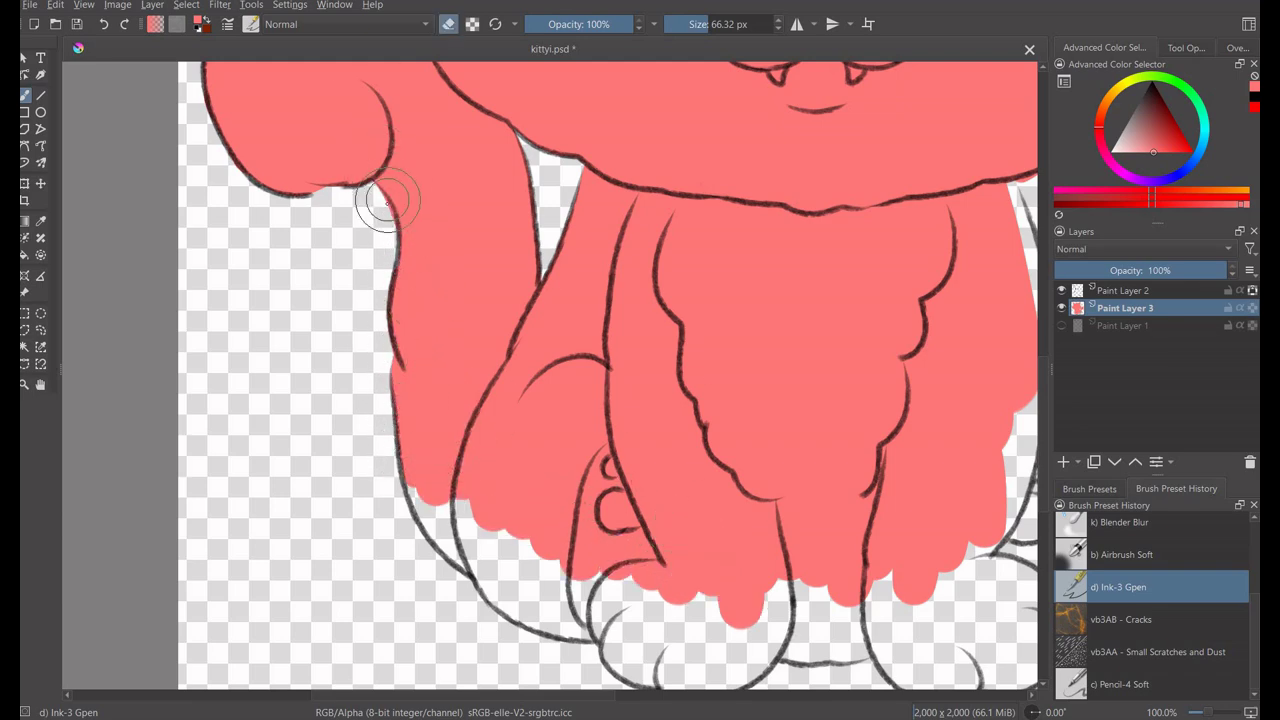
key(ctrl+s)
Fill the right leg, upper right arm and the gap between body and arm.
scroll(800, 400, right, 3)
drag(890, 330, 972, 402)
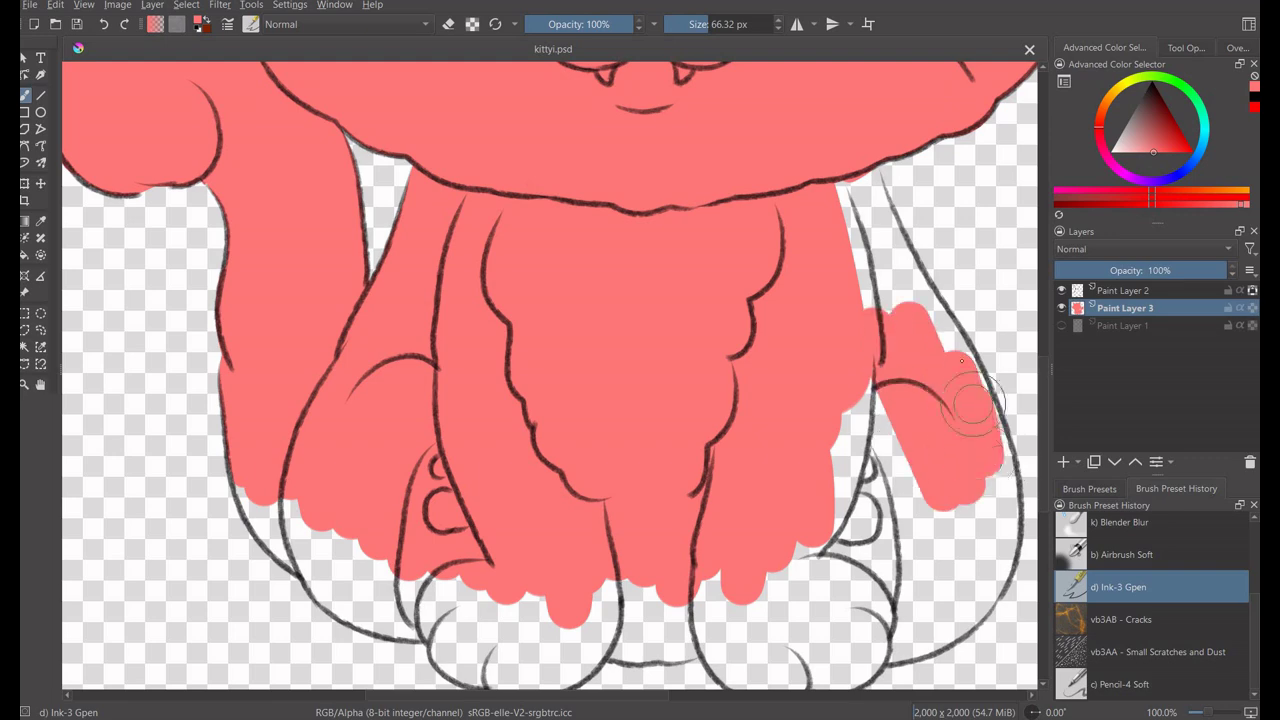
drag(1000, 460, 944, 322)
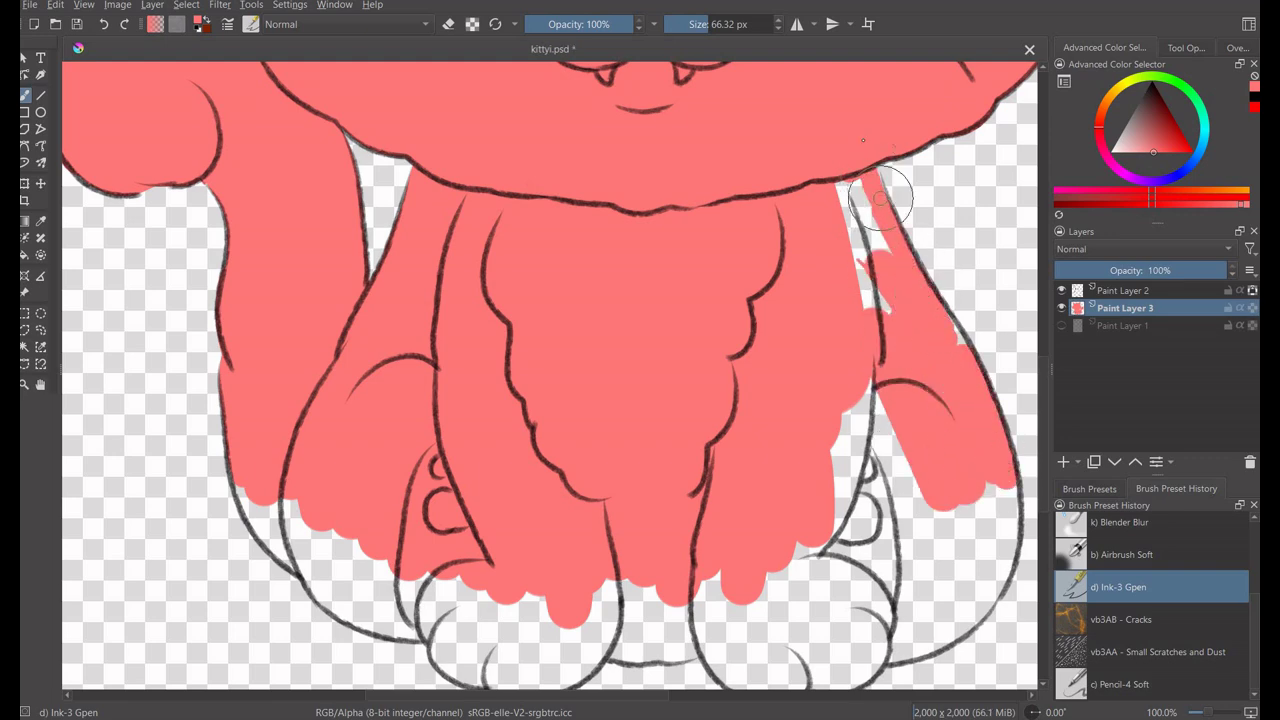
mouse_move(880, 197)
mouse_down()
mouse_move(952, 348)
mouse_move(830, 600)
mouse_up()
scroll(830, 600, down, 3)
drag(950, 470, 855, 522)
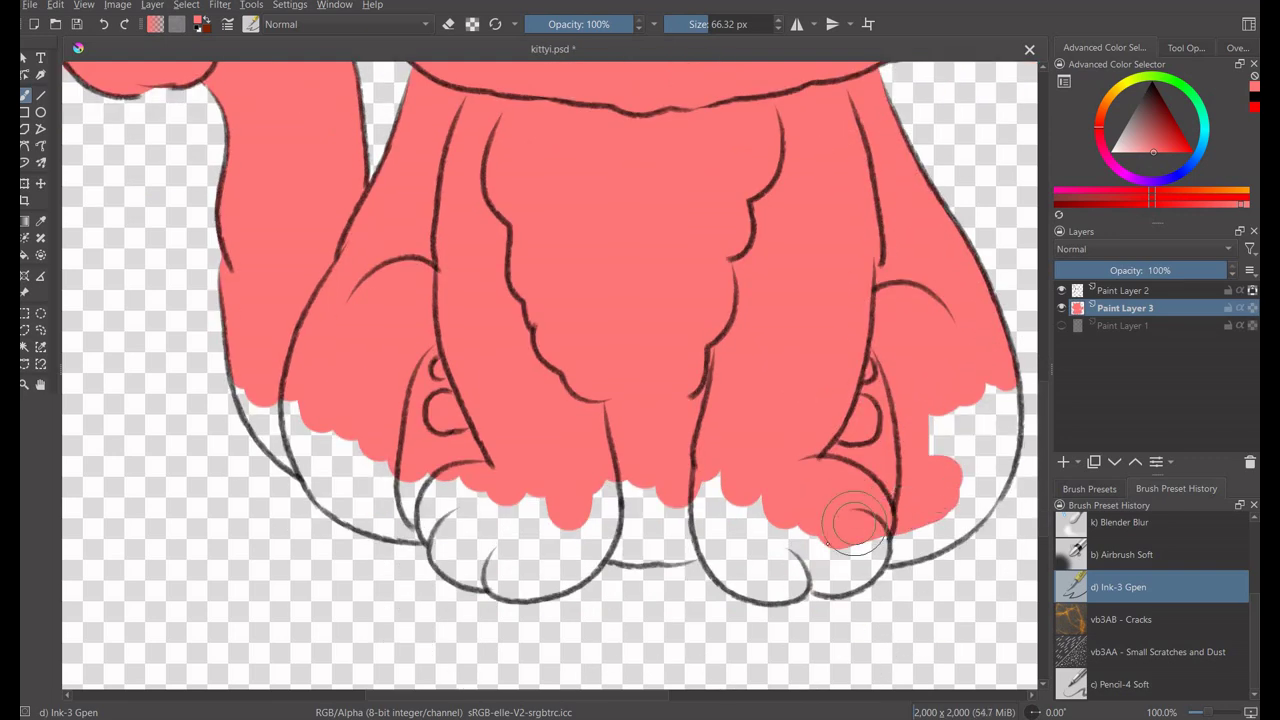
Fill the toe gaps, the lower-left leg edge and the gaps under both toes.
mouse_move(360, 456)
mouse_down()
mouse_move(500, 515)
mouse_move(584, 503)
mouse_up()
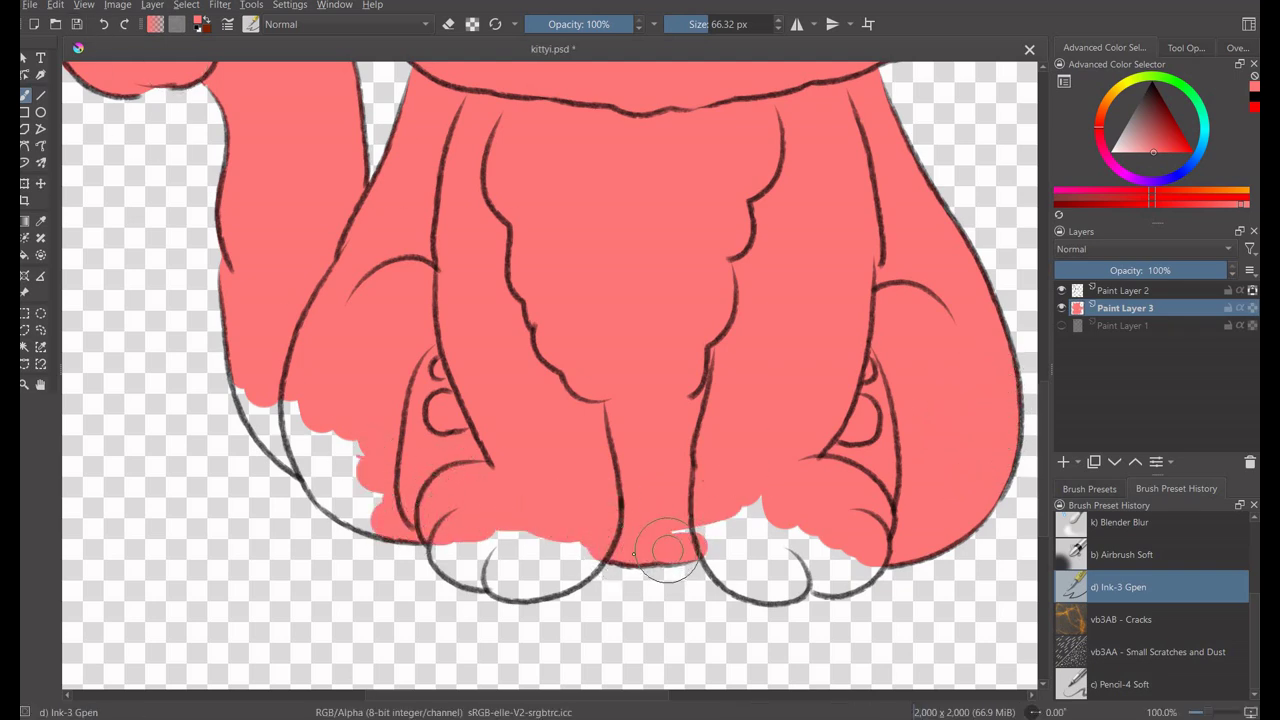
drag(352, 460, 272, 433)
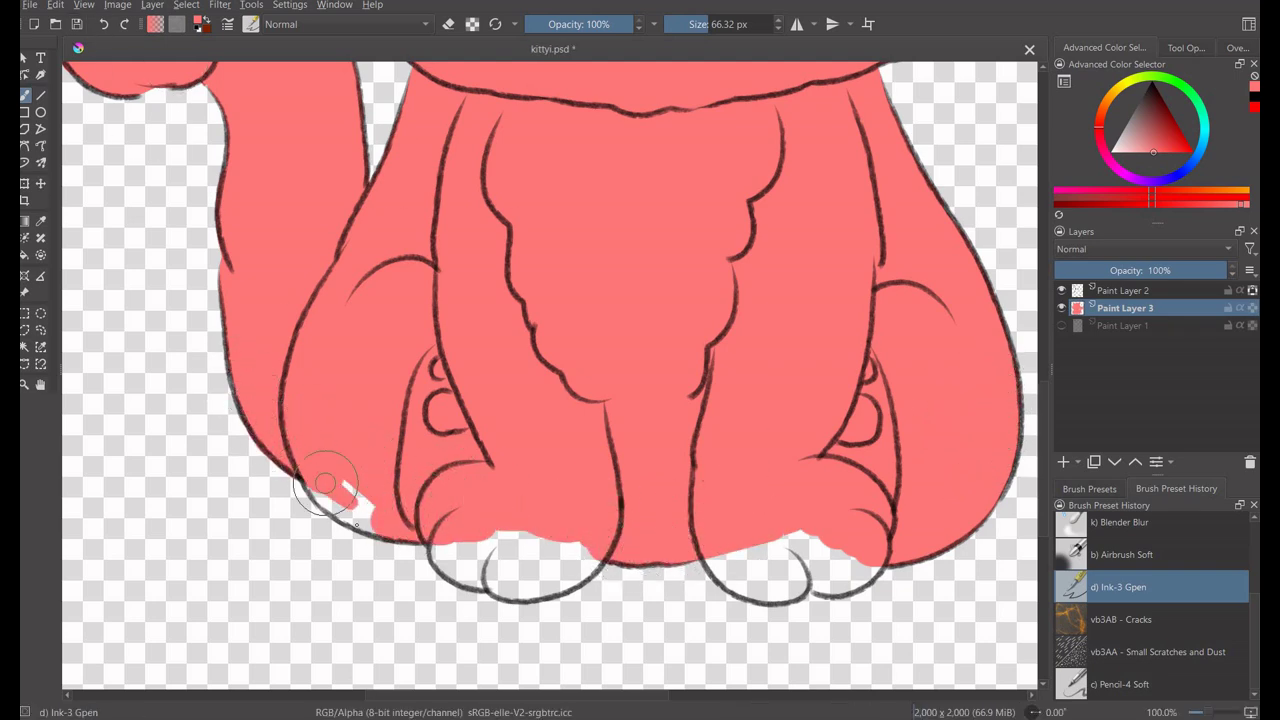
drag(608, 528, 503, 577)
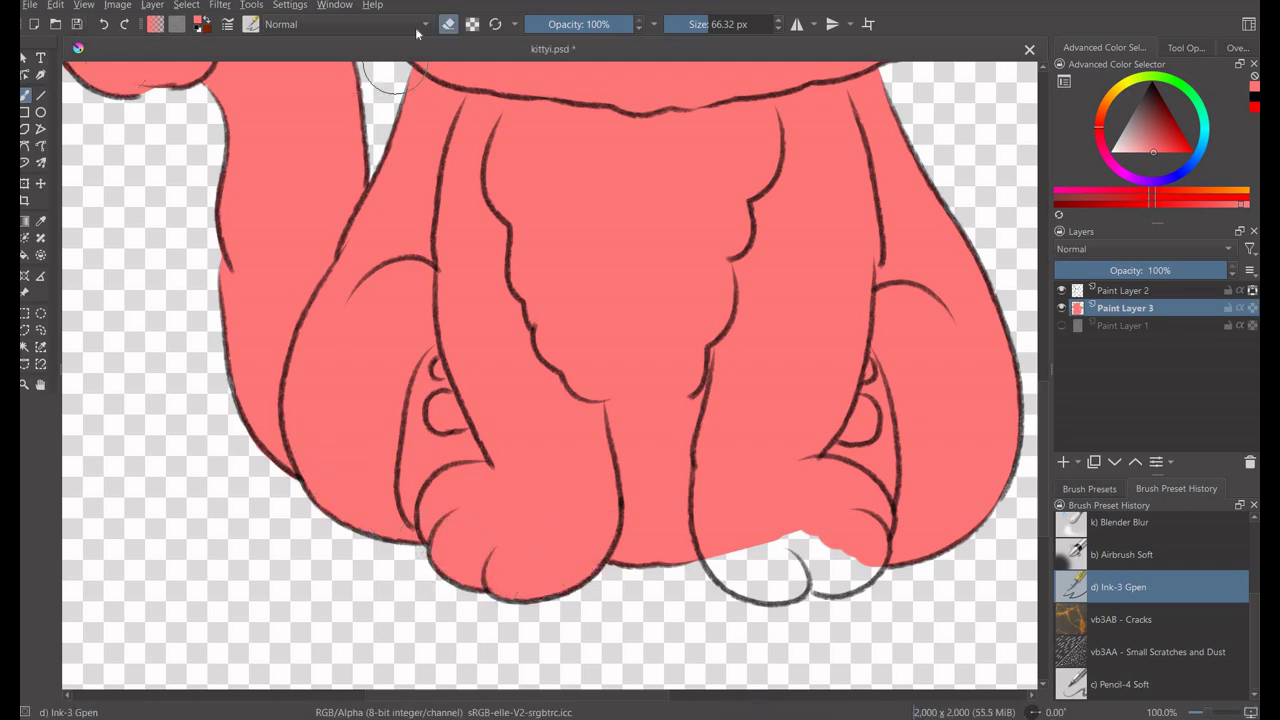
drag(792, 566, 752, 584)
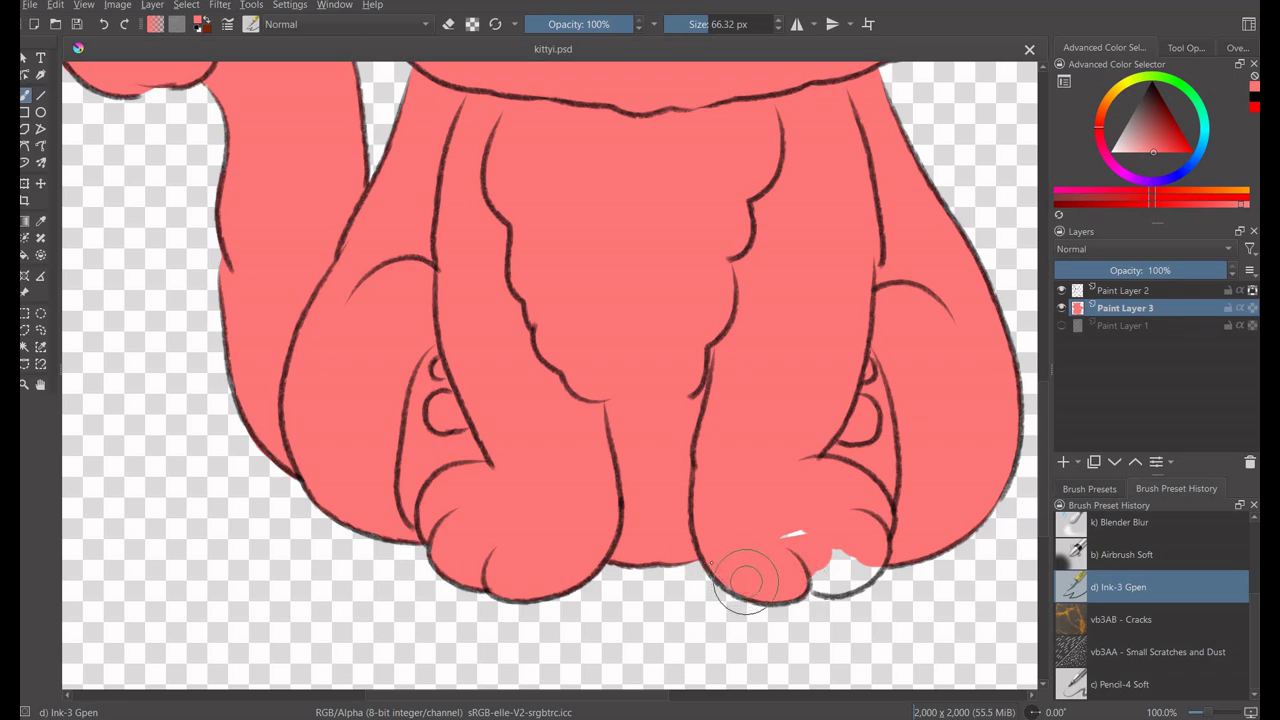
Pick a warm colour in the Advanced Color Selector and repaint the whole locked fill brown.
key(minus)
key(minus)
key(minus)
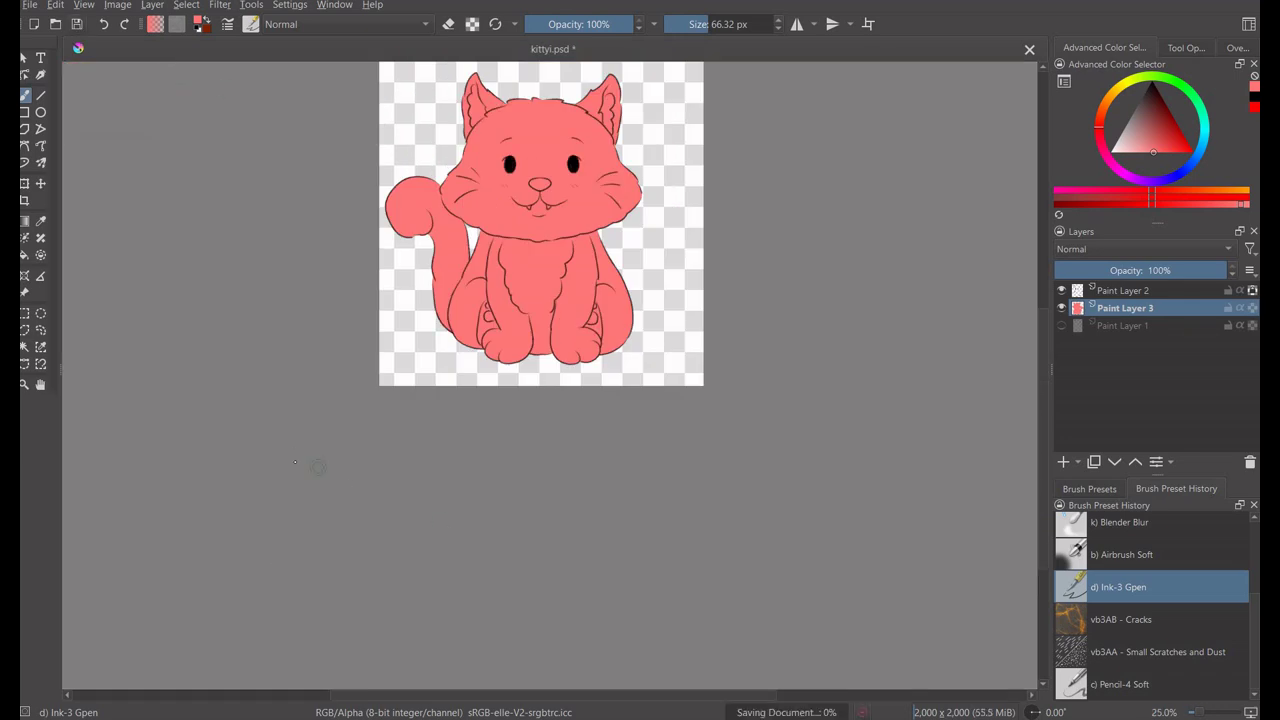
click(1118, 112)
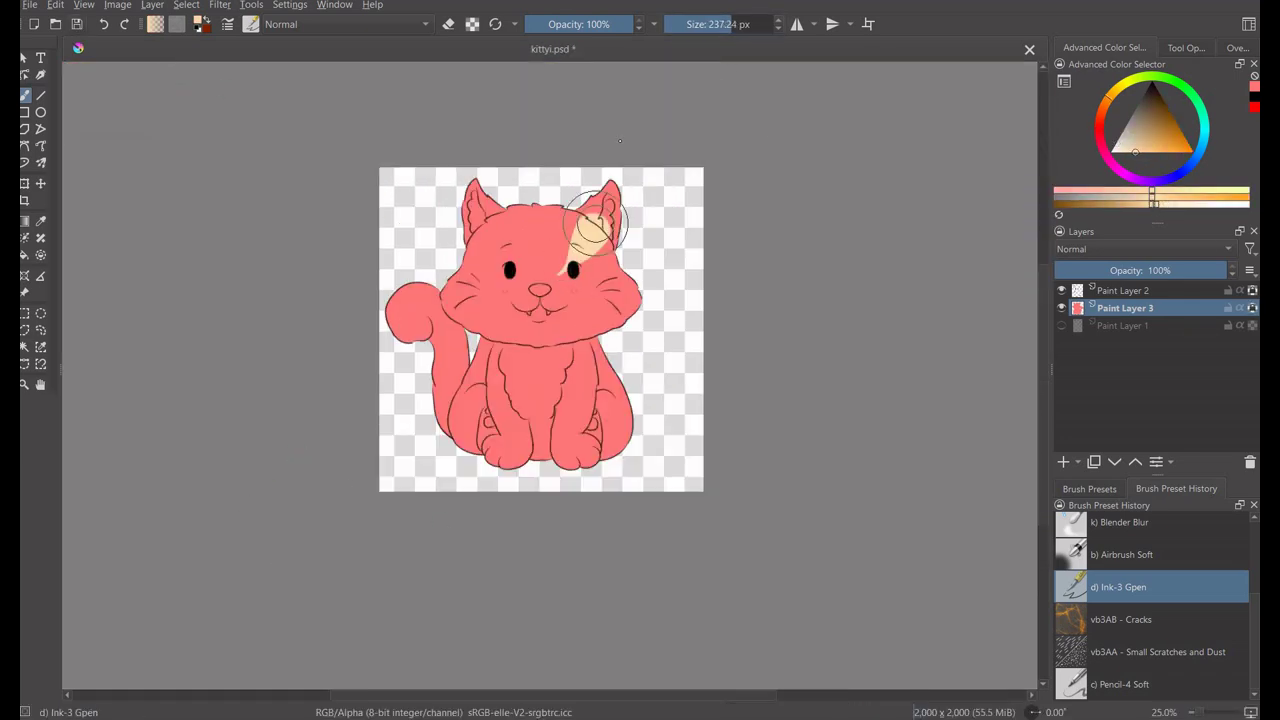
mouse_move(597, 227)
mouse_down()
mouse_move(610, 460)
mouse_move(440, 380)
mouse_move(470, 230)
mouse_move(540, 290)
mouse_up()
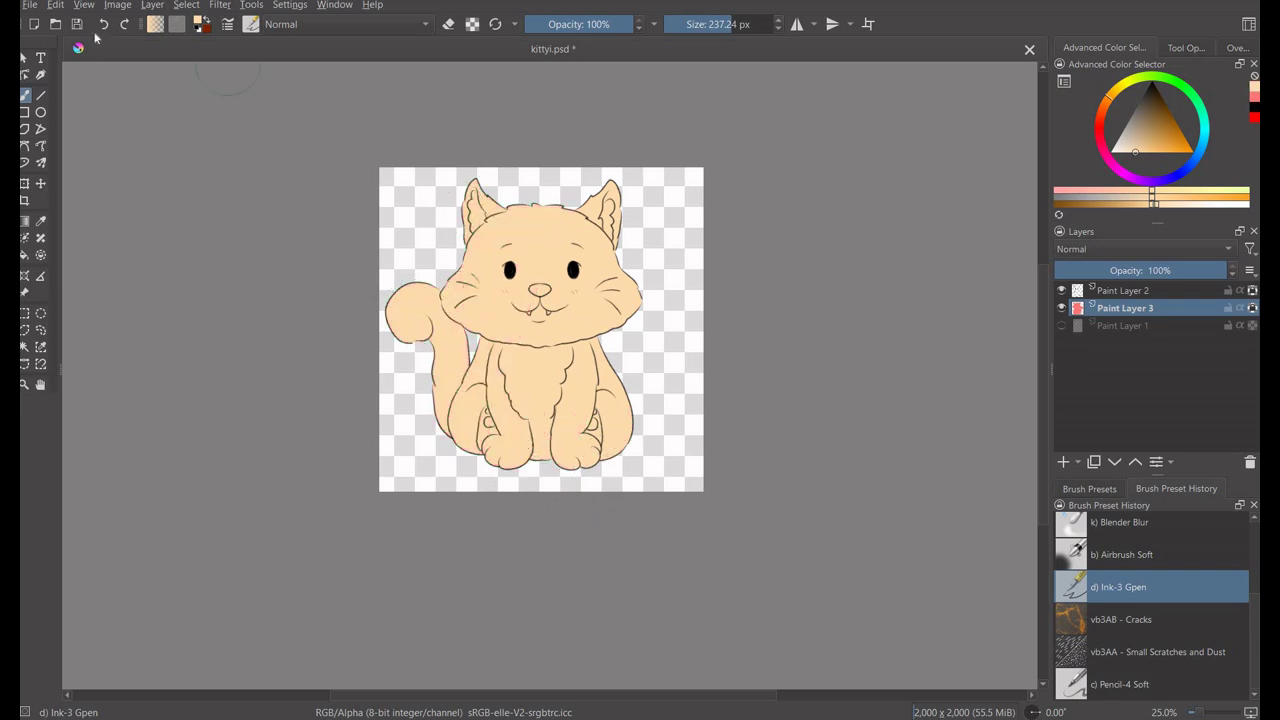
key(ctrl+r)
drag(401, 351, 408, 357)
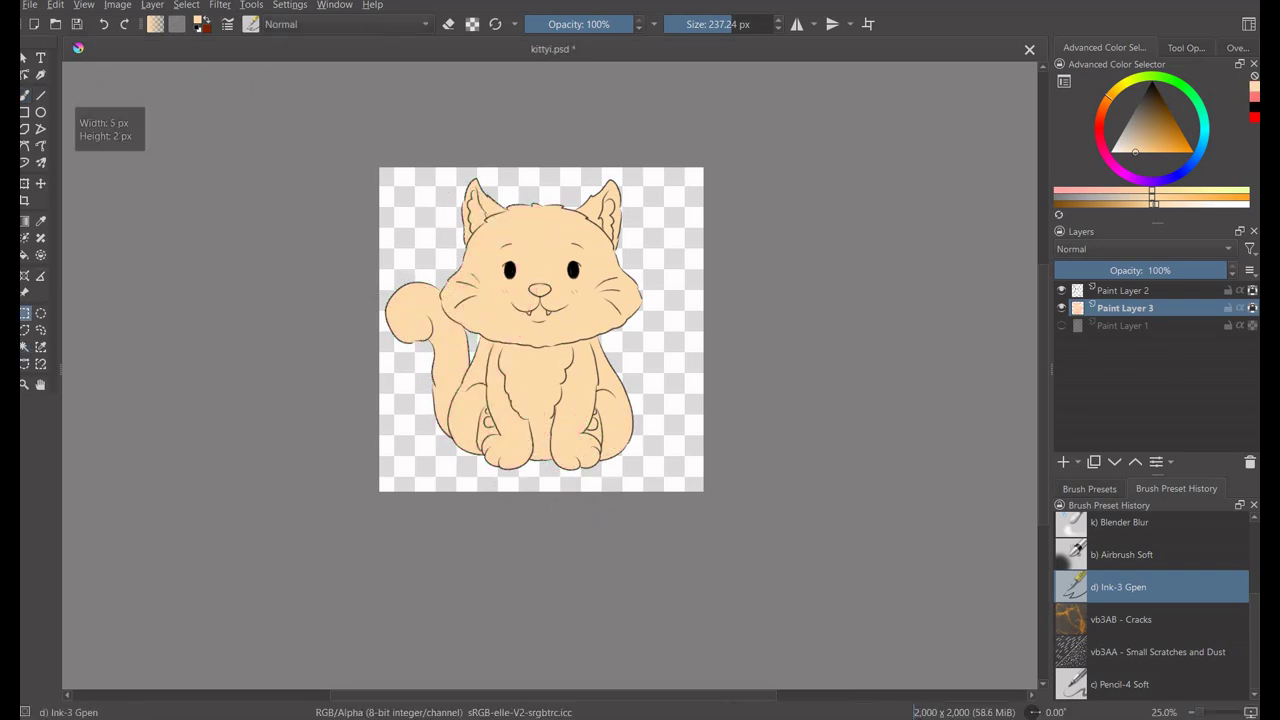
scroll(728, 200, up, 1)
scroll(692, 348, up, 1)
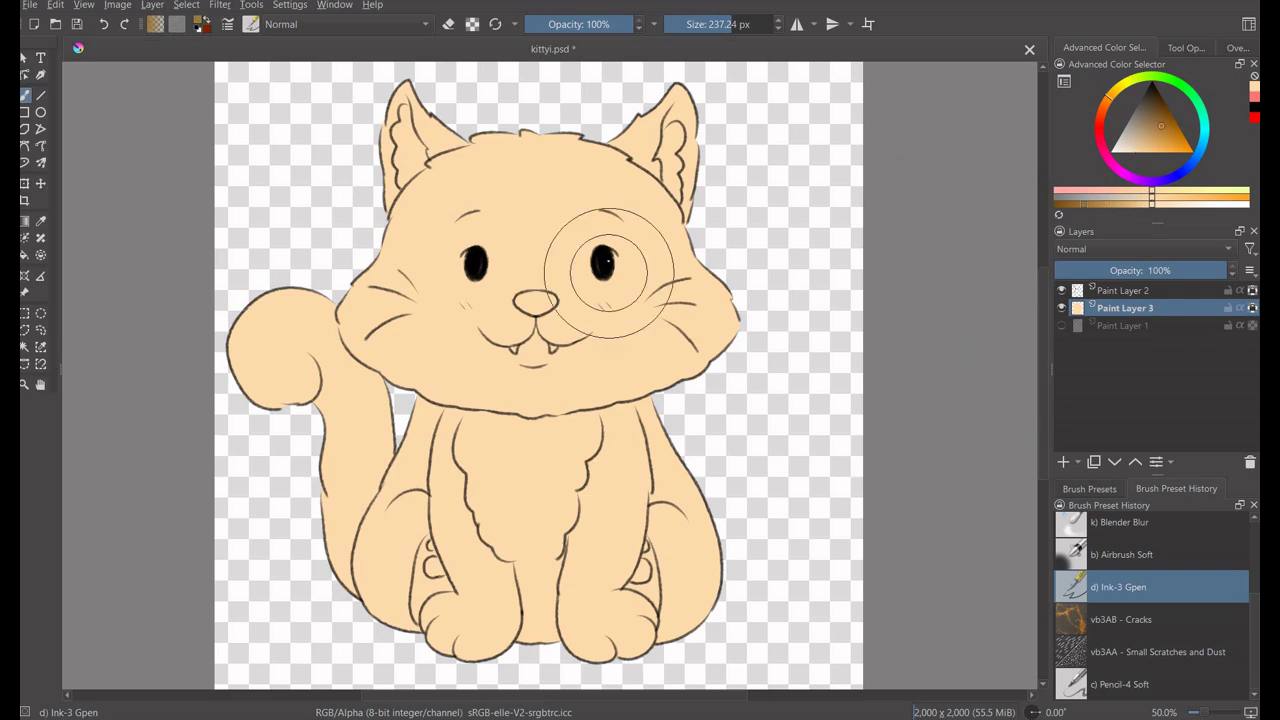
mouse_move(606, 294)
mouse_down()
mouse_move(290, 370)
mouse_move(725, 483)
mouse_up()
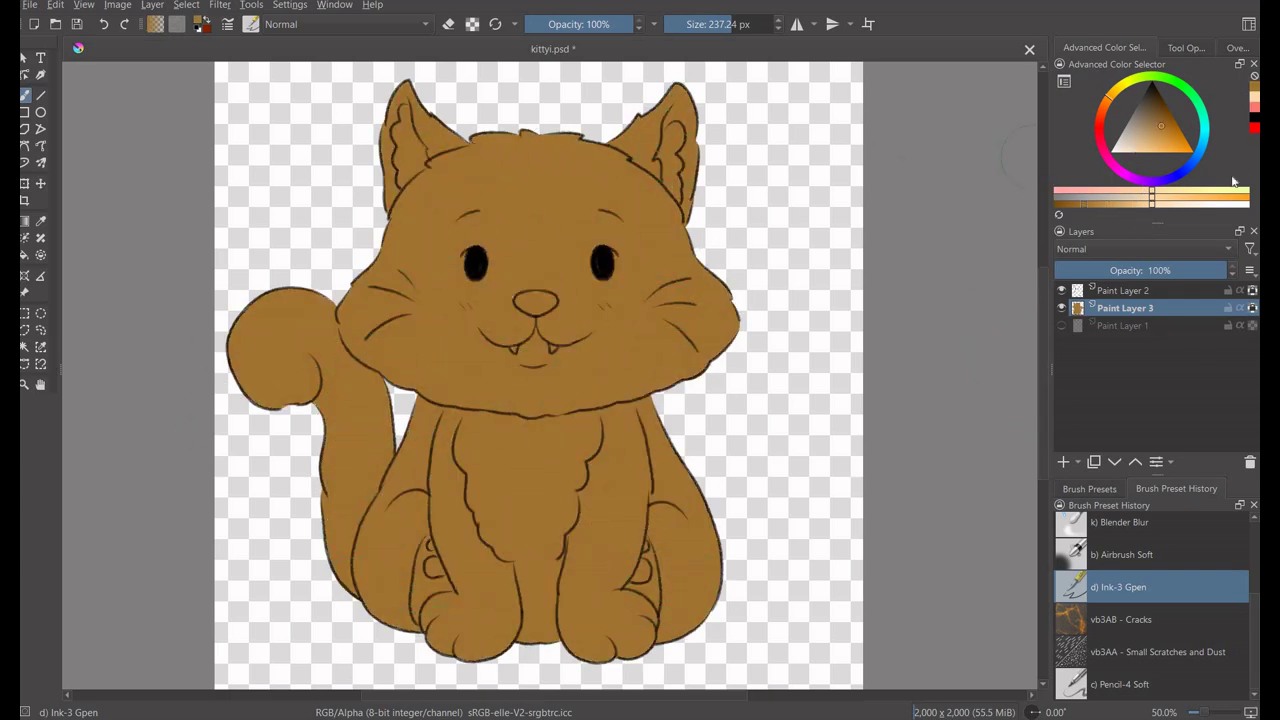
Add Paint Layer 4 above the fill and switch to the Pencil-4 Soft brush.
key(Insert)
key(slash)
scroll(671, 75, up, 3)
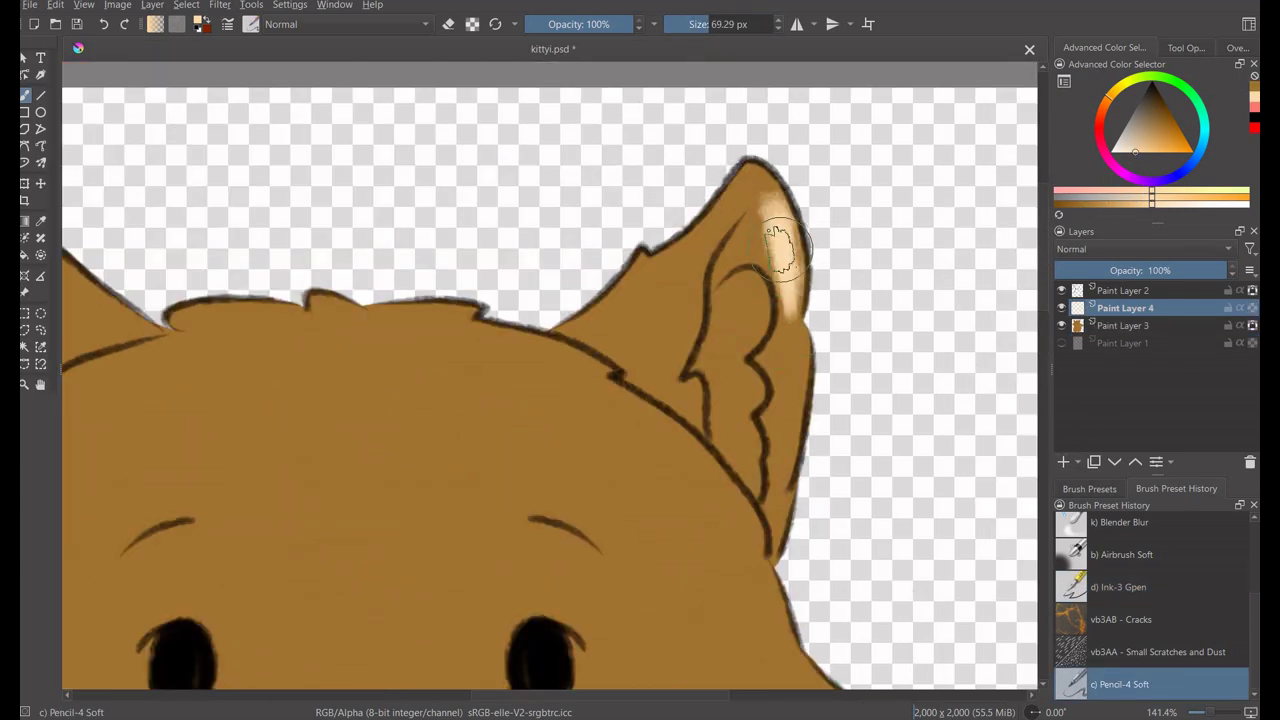
Shade the inner right and left ears light beige.
mouse_move(785, 243)
mouse_down()
mouse_move(750, 225)
mouse_move(780, 500)
mouse_move(790, 300)
mouse_up()
mouse_move(600, 330)
mouse_down()
mouse_move(737, 223)
mouse_move(671, 380)
mouse_up()
key(minus)
key(minus)
key(minus)
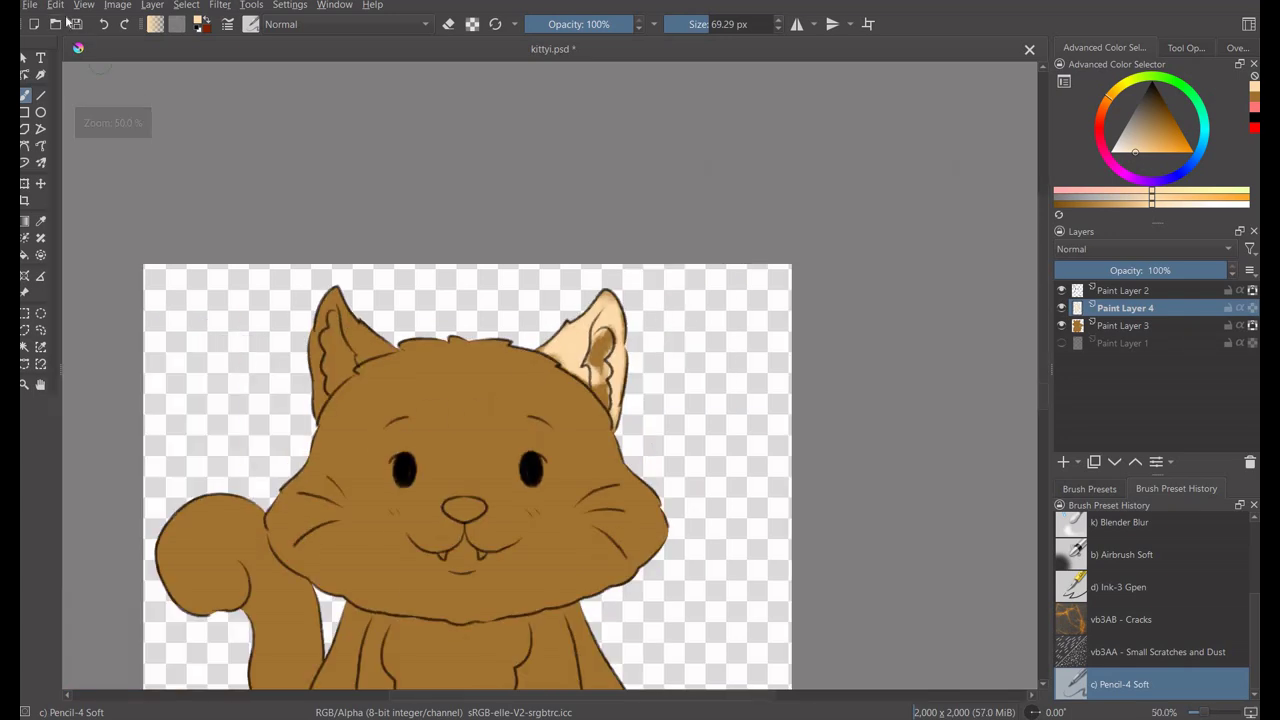
scroll(340, 353, up, 3)
mouse_move(309, 206)
mouse_down()
mouse_move(266, 451)
mouse_move(330, 205)
mouse_up()
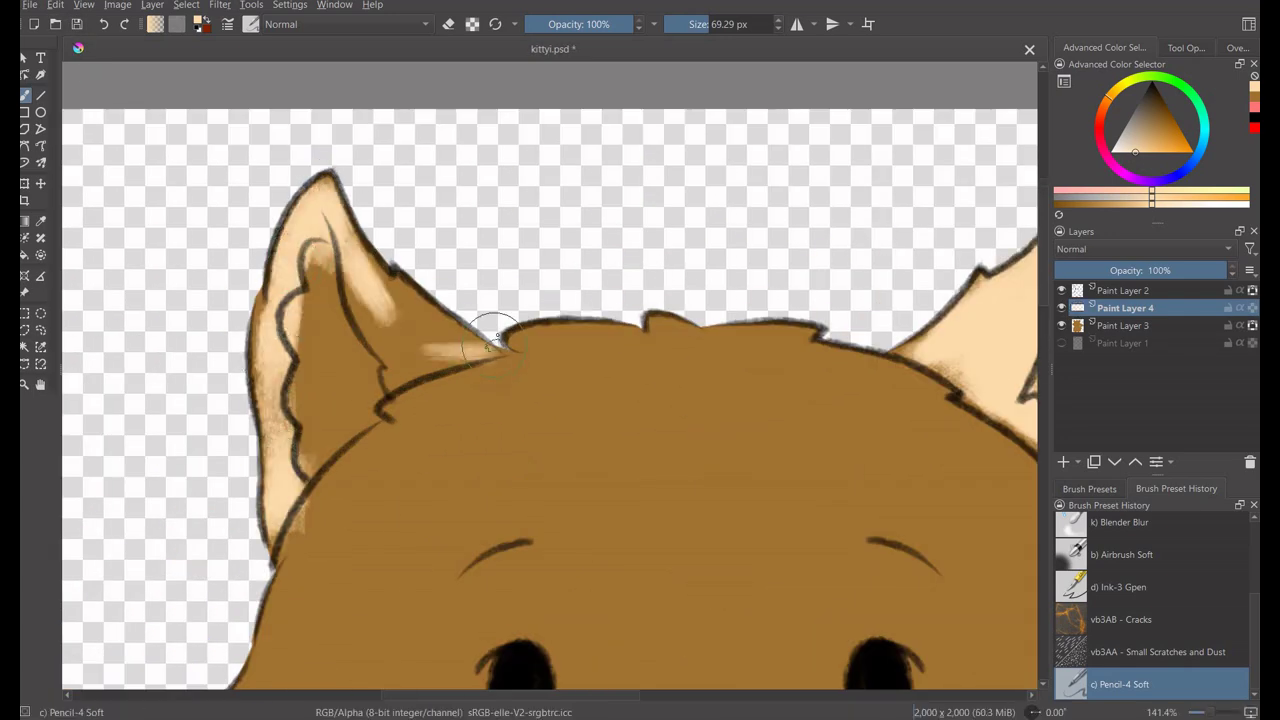
mouse_move(492, 340)
mouse_down()
mouse_move(380, 390)
mouse_move(340, 250)
mouse_up()
Paint the tail from tip to base in beige, covering the brown.
key(minus)
key(minus)
key(minus)
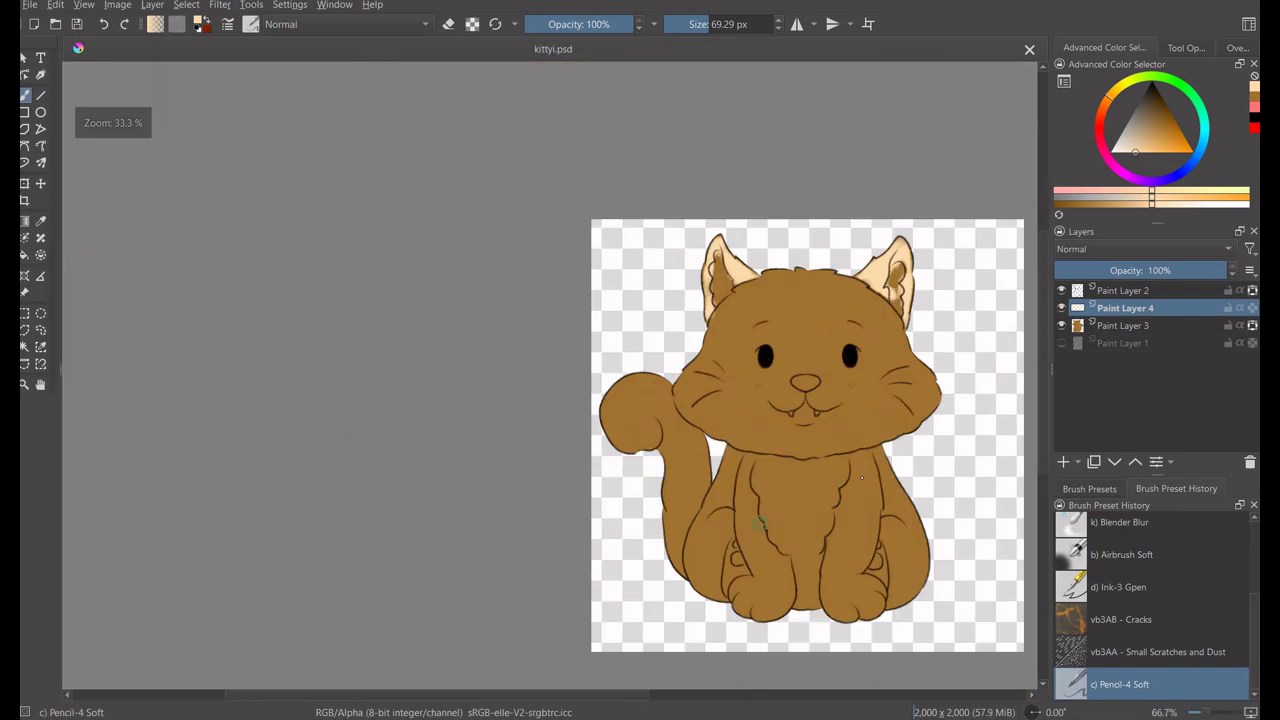
scroll(620, 420, up, 2)
scroll(560, 330, up, 2)
scroll(500, 260, up, 2)
mouse_move(480, 230)
mouse_down()
mouse_move(520, 280)
mouse_move(527, 212)
mouse_move(470, 252)
mouse_up()
drag(648, 183, 608, 195)
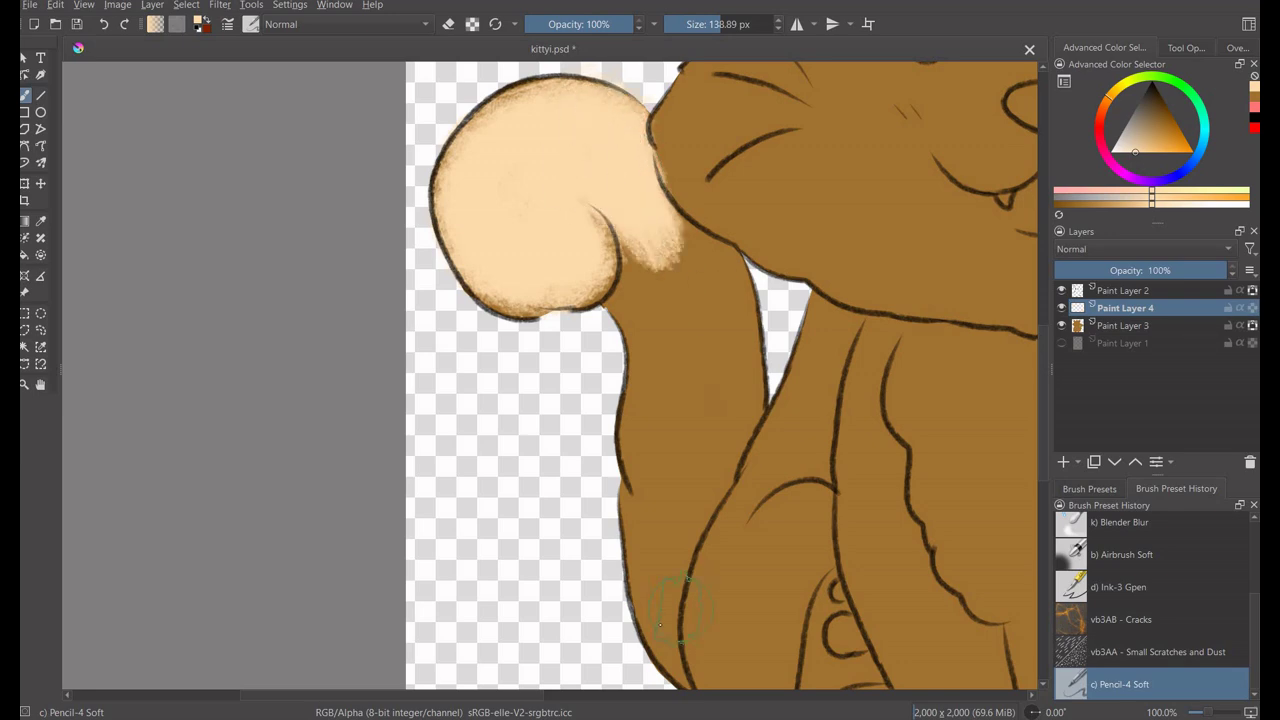
mouse_move(660, 598)
mouse_down()
mouse_move(646, 251)
mouse_move(714, 271)
mouse_up()
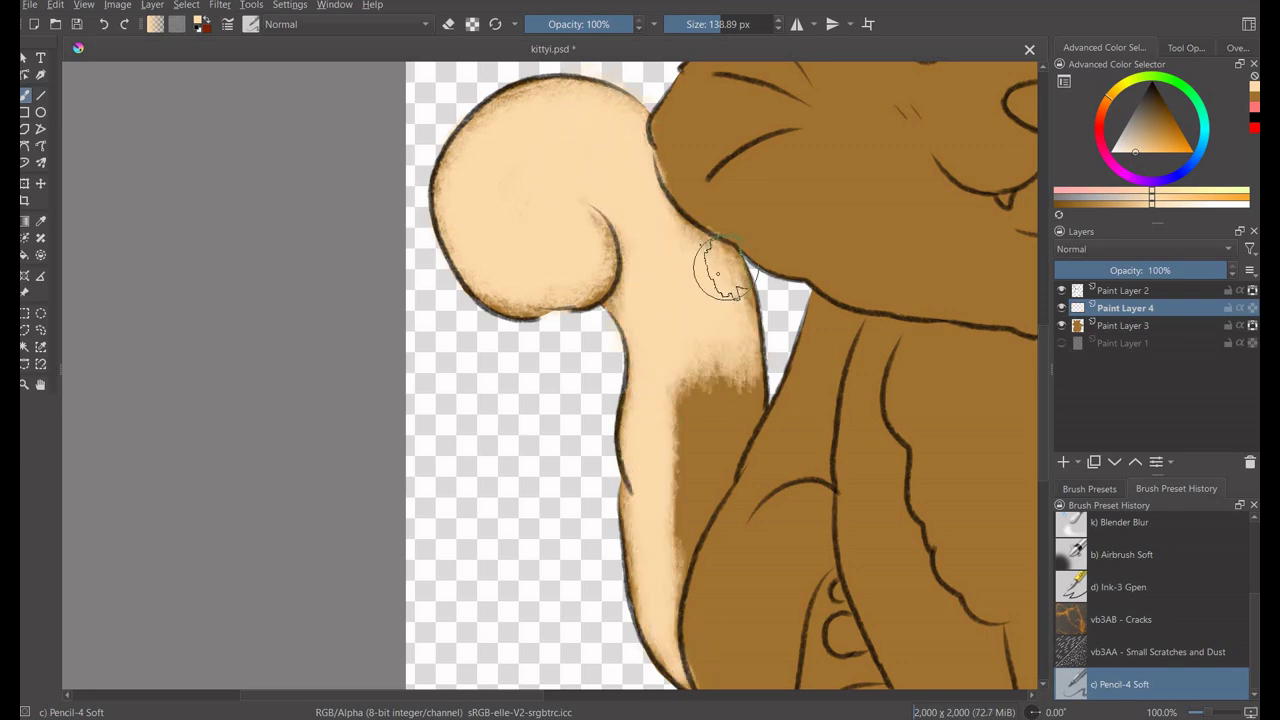
drag(664, 585, 737, 400)
scroll(580, 414, down, 4)
Save kittyi.psd, paint the hind leg below the tail beige, and save again.
key(ctrl+s)
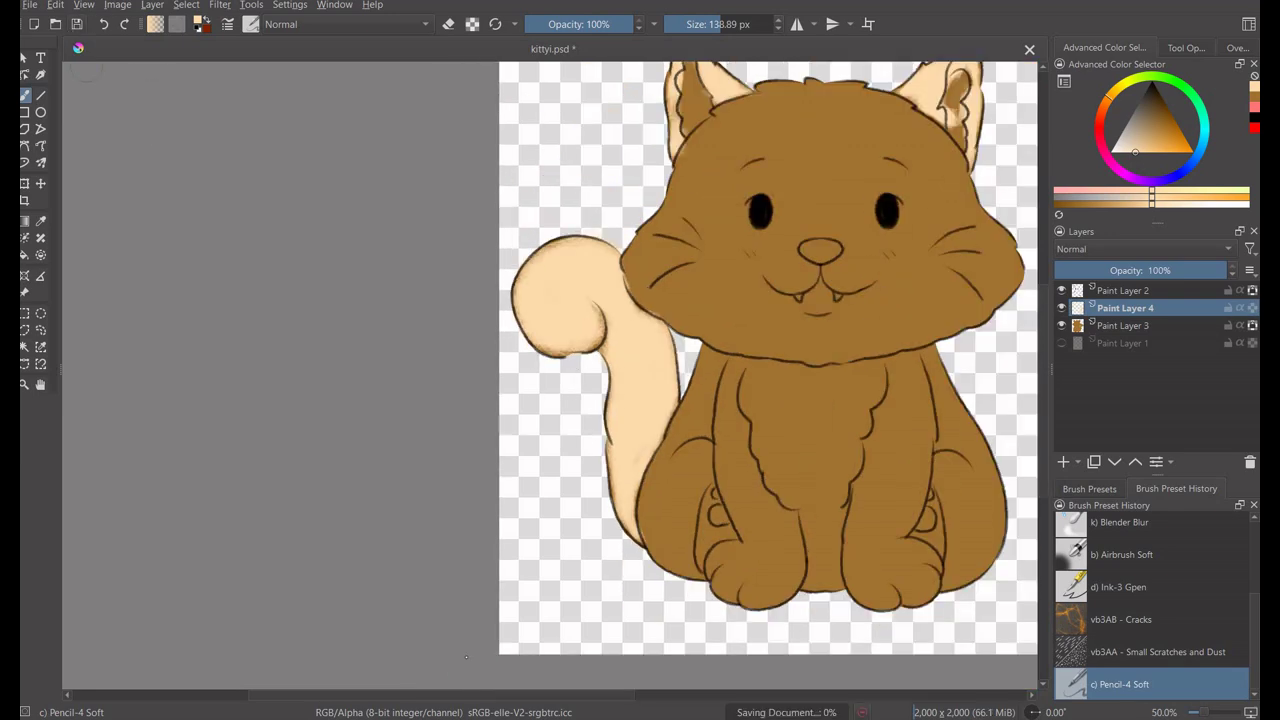
scroll(519, 365, up, 2)
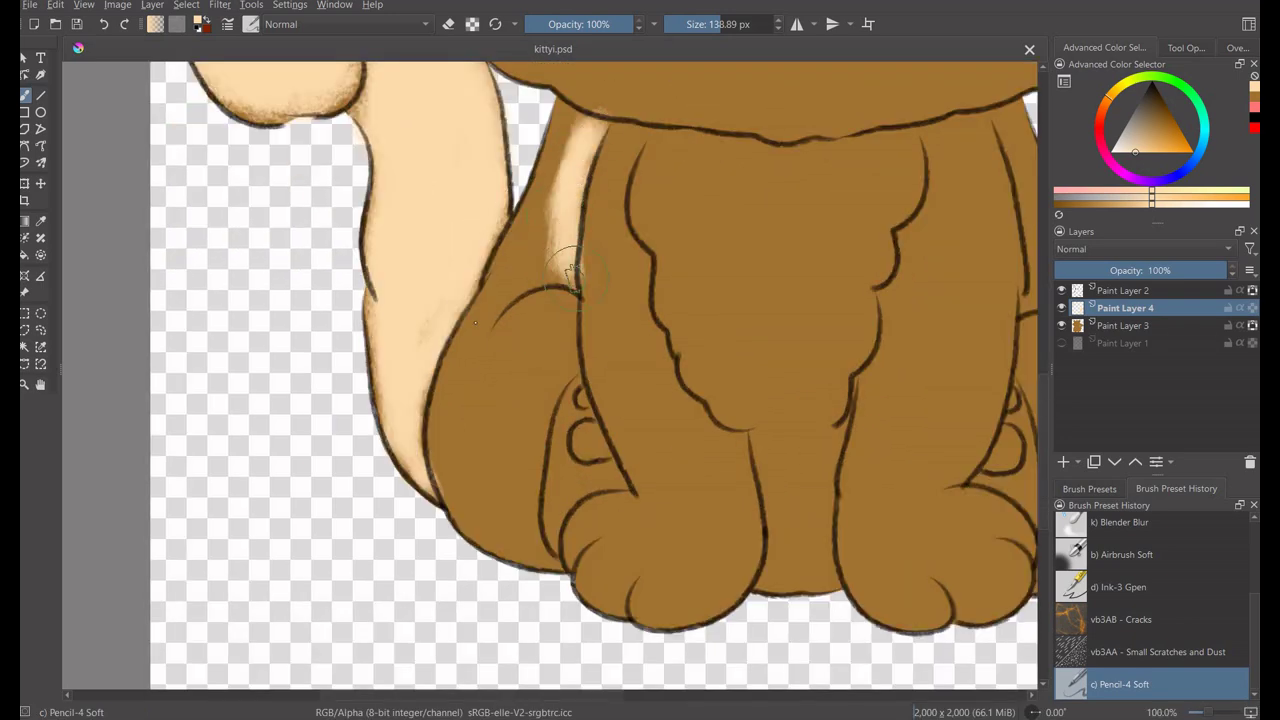
mouse_move(570, 270)
mouse_down()
mouse_move(528, 243)
mouse_move(563, 134)
mouse_move(523, 400)
mouse_move(478, 518)
mouse_move(540, 340)
mouse_move(453, 450)
mouse_up()
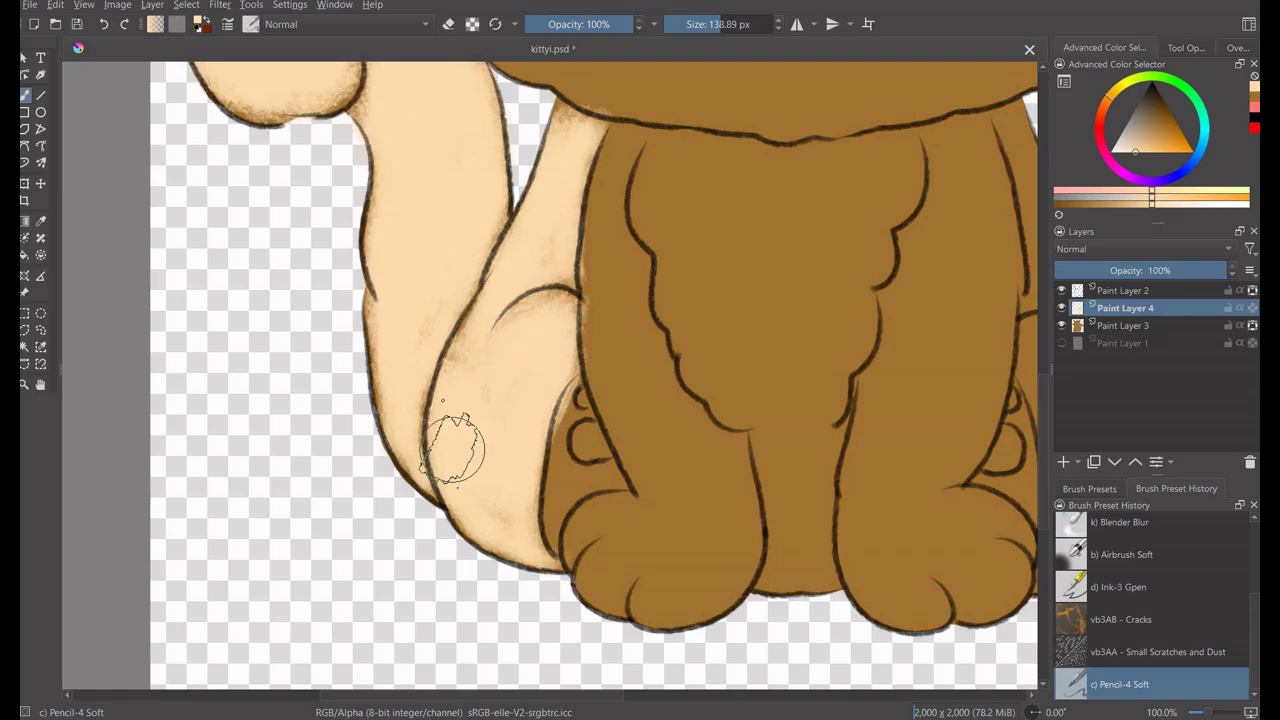
click(76, 24)
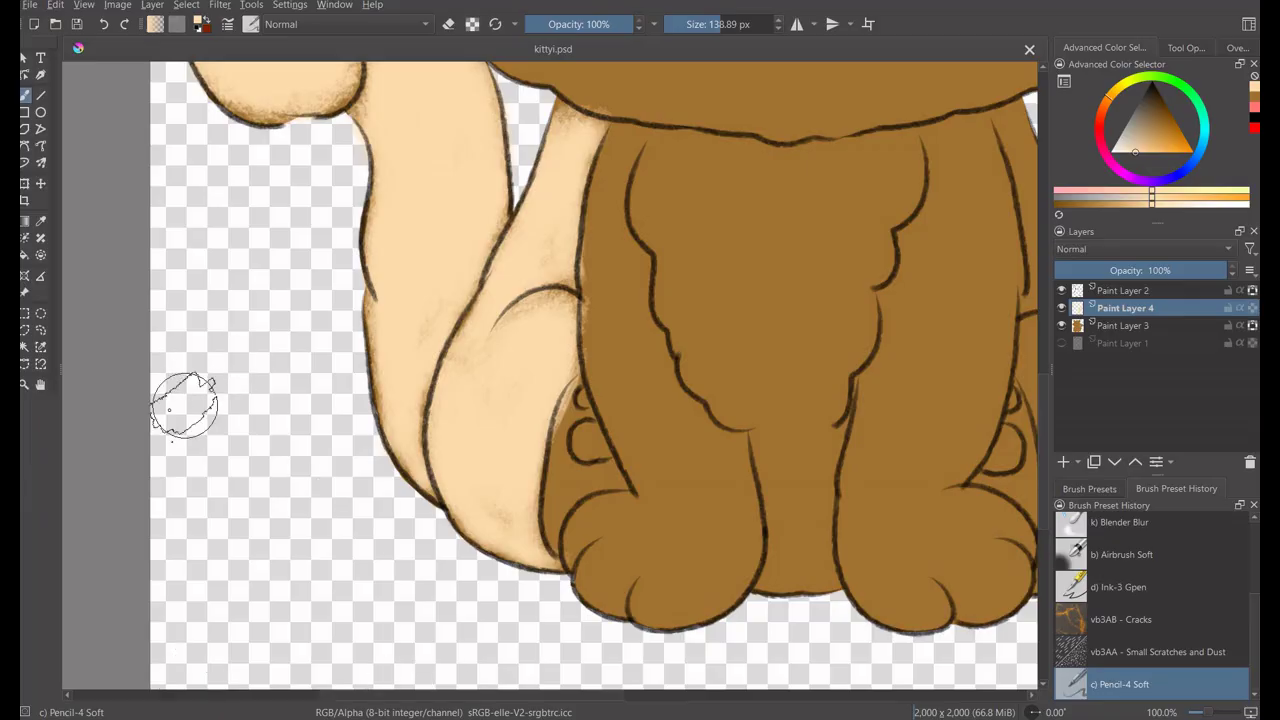
scroll(505, 225, right, 2)
Repaint the brown left leg, its inner edge and the toe patch in cream.
mouse_move(510, 150)
mouse_down()
mouse_move(515, 315)
mouse_move(585, 400)
mouse_up()
drag(440, 535, 472, 478)
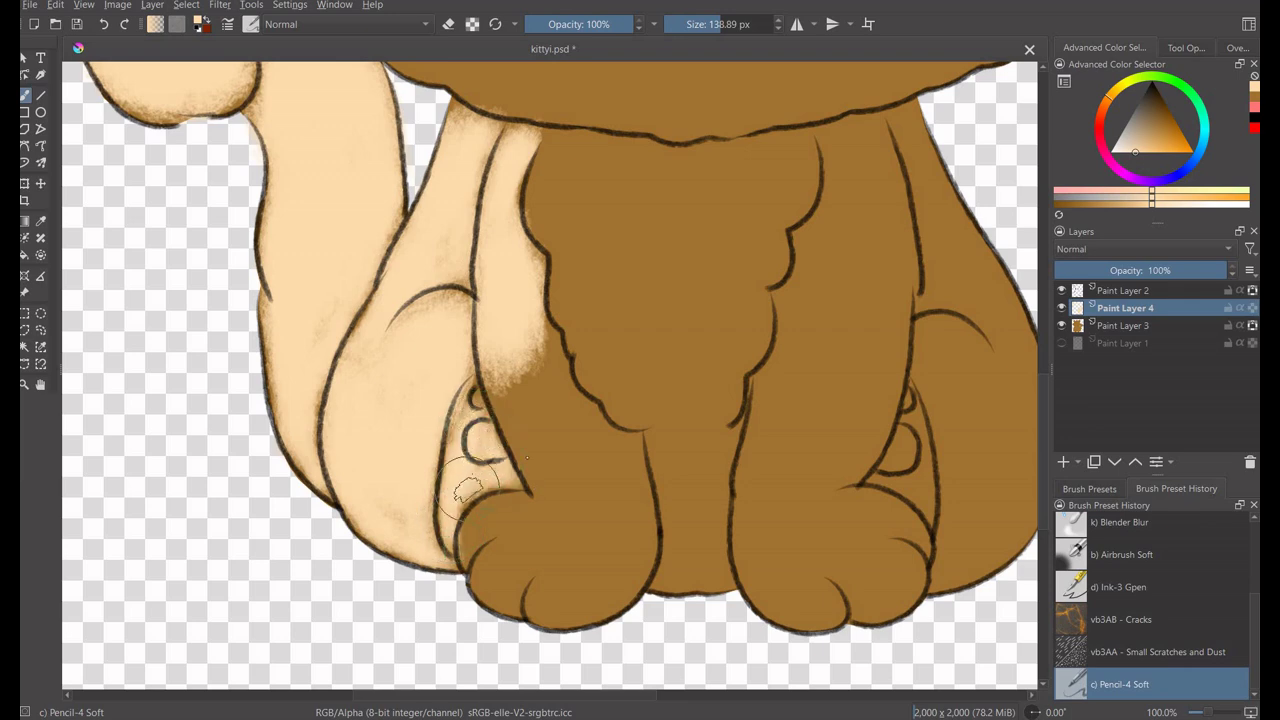
mouse_move(465, 428)
mouse_down()
mouse_move(571, 571)
mouse_move(614, 471)
mouse_move(591, 443)
mouse_move(572, 495)
mouse_move(505, 330)
mouse_up()
drag(505, 330, 517, 513)
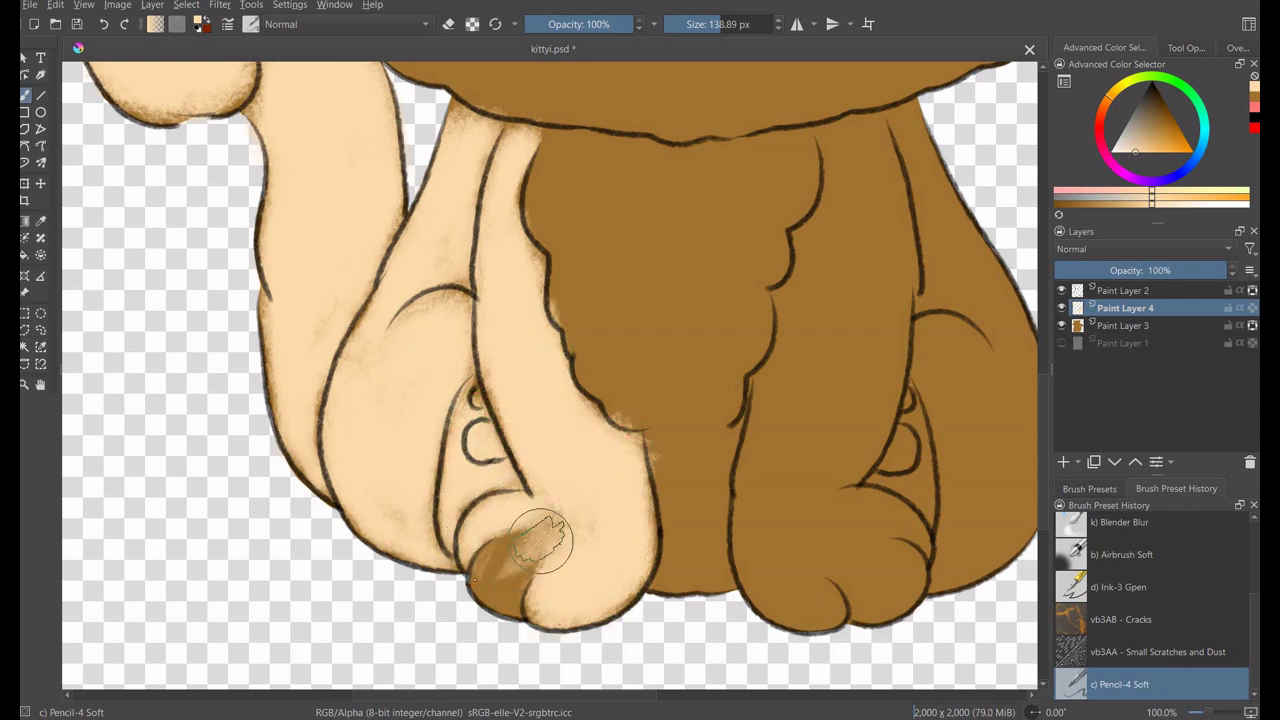
drag(474, 578, 460, 600)
scroll(480, 580, down, 2)
scroll(732, 493, up, 3)
Cover the brown right leg, lower paw and side strip in cream, then save.
drag(800, 420, 732, 493)
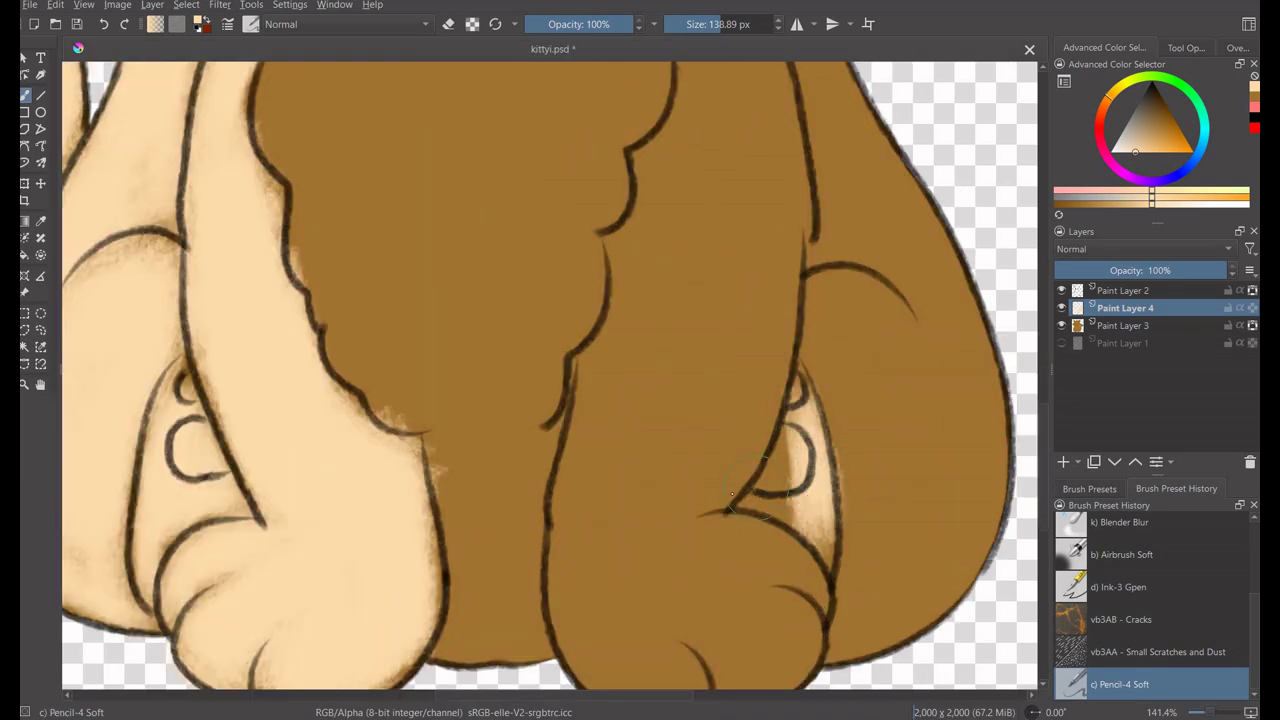
scroll(812, 548, down, 1)
mouse_move(840, 360)
mouse_down()
mouse_move(850, 400)
mouse_move(934, 500)
mouse_move(815, 140)
mouse_move(832, 310)
mouse_up()
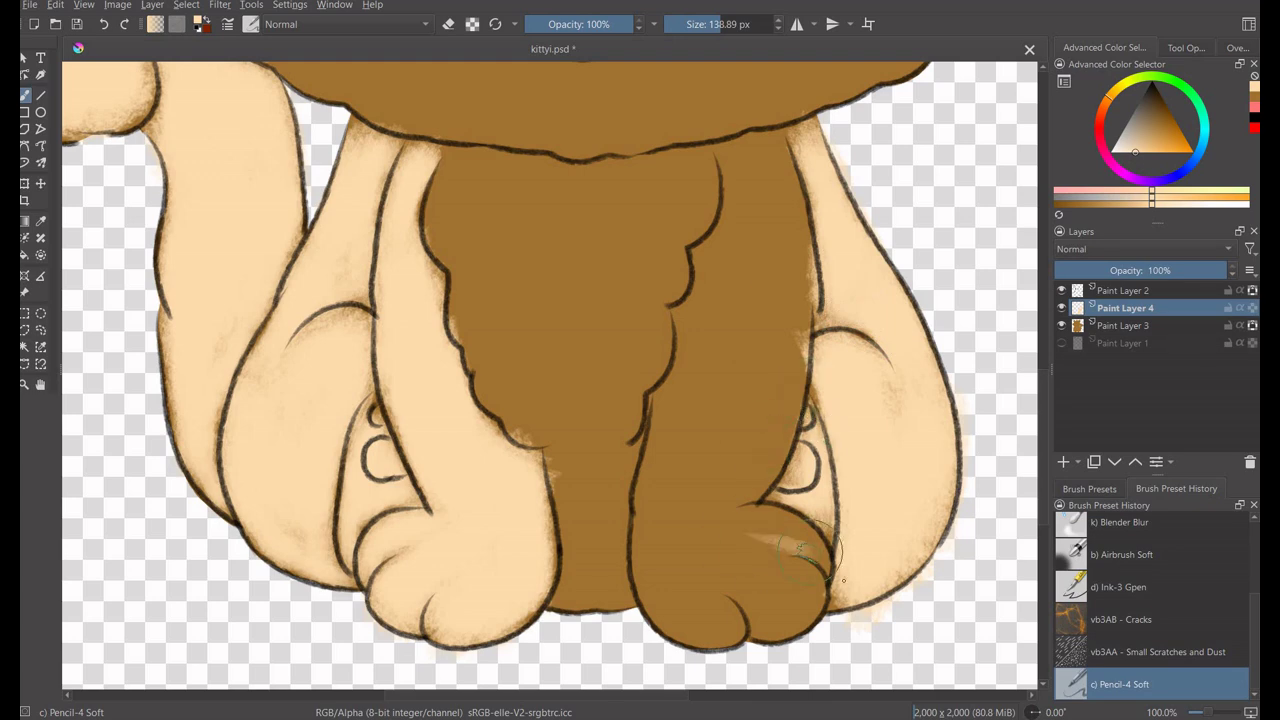
mouse_move(808, 550)
mouse_down()
mouse_move(757, 523)
mouse_move(671, 557)
mouse_move(793, 595)
mouse_up()
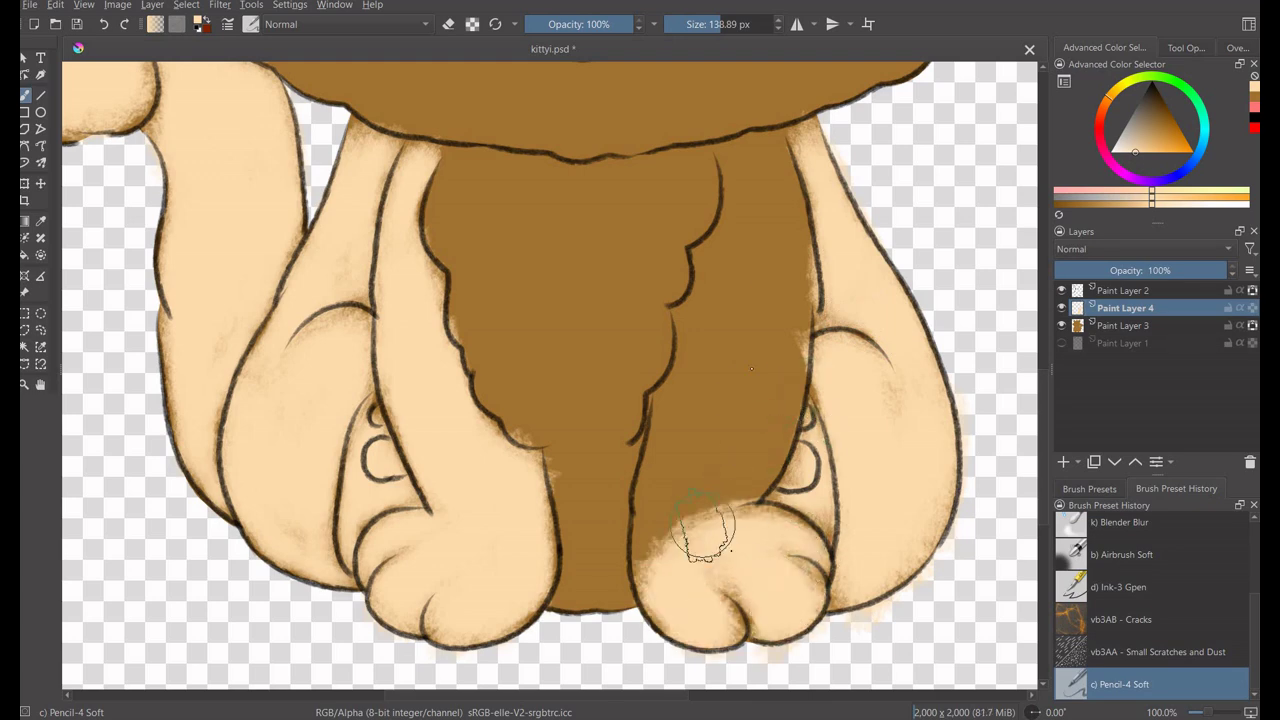
mouse_move(705, 535)
mouse_down()
mouse_move(771, 300)
mouse_move(737, 277)
mouse_move(663, 509)
mouse_move(610, 592)
mouse_up()
scroll(625, 335, down, 1)
scroll(625, 335, down, 2)
key(ctrl+s)
Paint over the brown chest in cream and save.
scroll(610, 580, up, 1)
scroll(610, 580, up, 1)
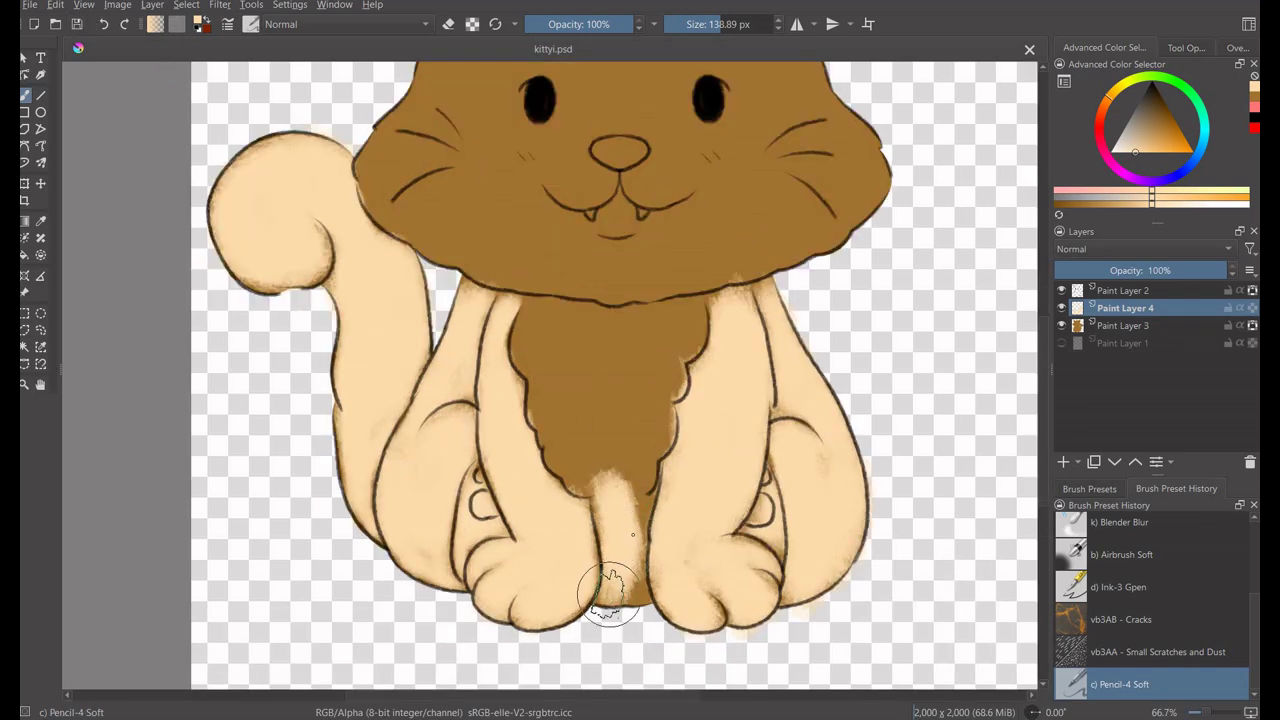
mouse_move(636, 512)
mouse_down()
mouse_move(614, 443)
mouse_move(565, 440)
mouse_move(571, 371)
mouse_move(652, 330)
mouse_up()
drag(541, 325, 610, 338)
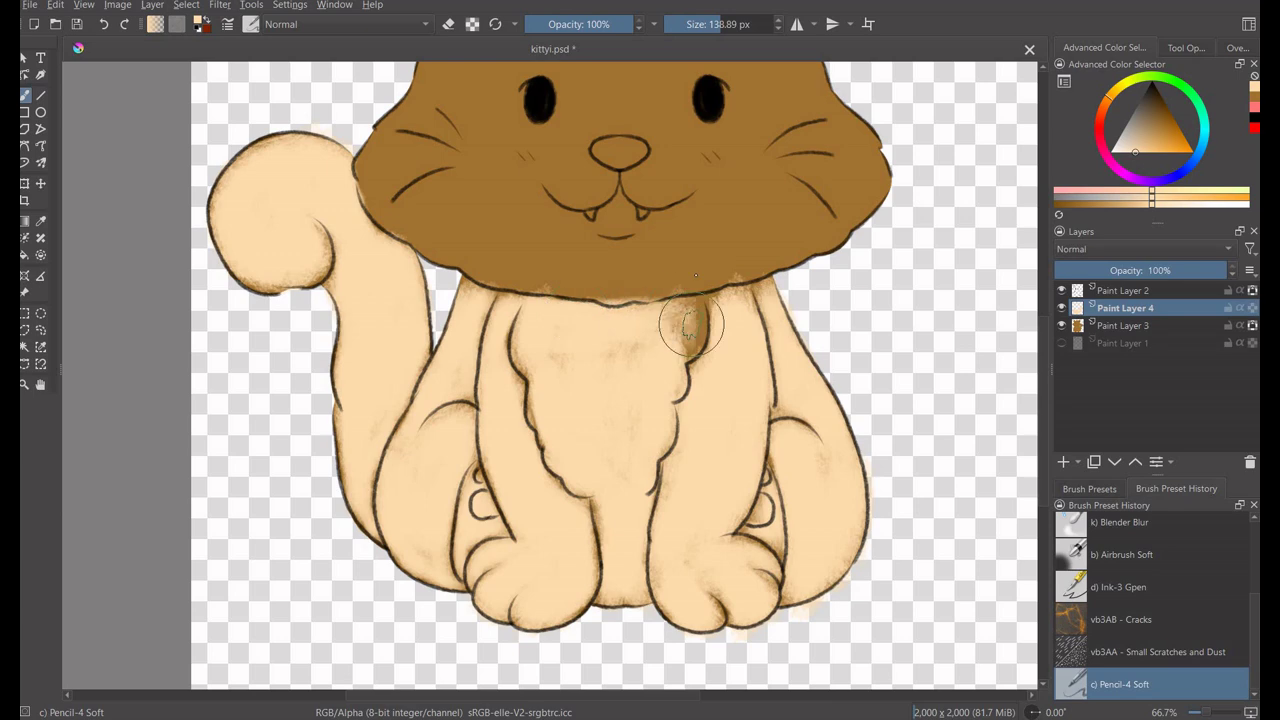
scroll(683, 337, up, 3)
scroll(700, 400, up, 2)
key(ctrl+s)
Paint the brown cheeks cream with a much larger brush, then add Paint Layer 5.
key(bracketright)
key(bracketright)
mouse_move(790, 545)
mouse_down()
mouse_move(760, 555)
mouse_move(885, 505)
mouse_move(829, 429)
mouse_move(357, 200)
mouse_move(525, 150)
mouse_move(677, 194)
mouse_move(766, 257)
mouse_move(671, 371)
mouse_move(415, 495)
mouse_move(694, 229)
mouse_move(534, 543)
mouse_move(330, 610)
mouse_move(205, 490)
mouse_move(186, 520)
mouse_move(300, 620)
mouse_up()
scroll(357, 343, down, 3)
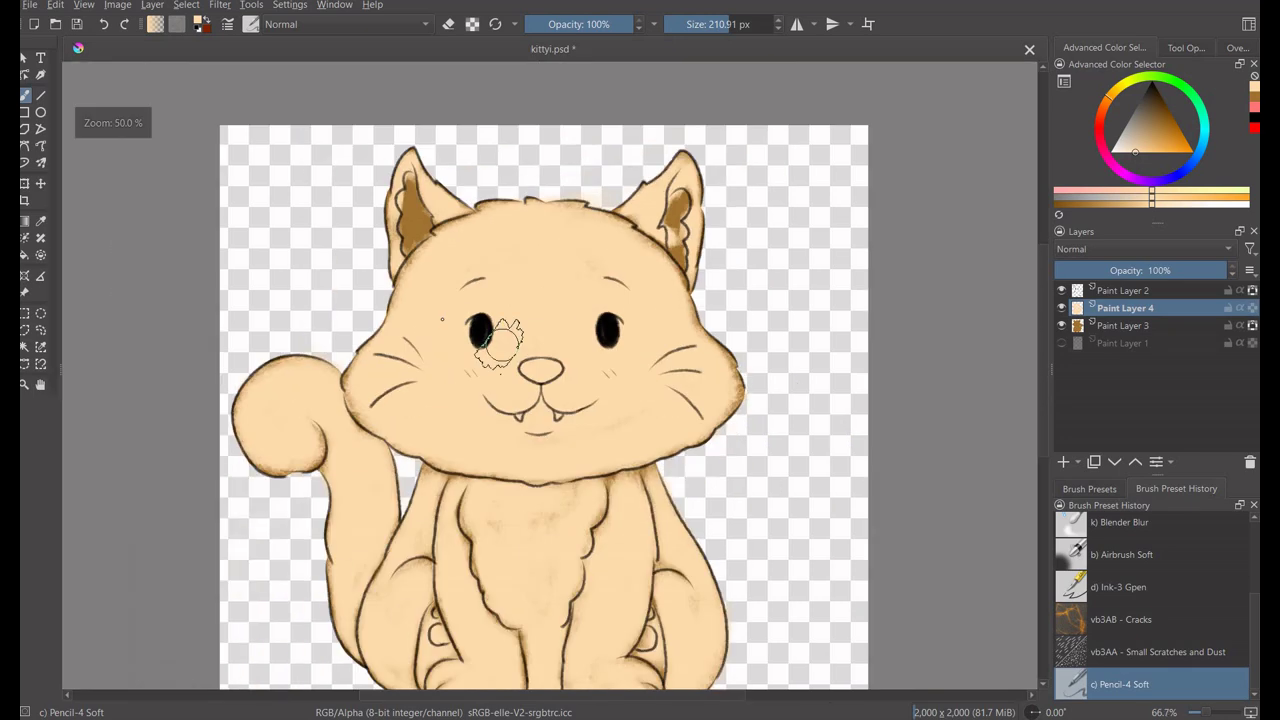
scroll(500, 371, up, 2)
key(Insert)
Pick a pink and paint the right inner ear, then repaint it paler.
key(minus)
key(slash)
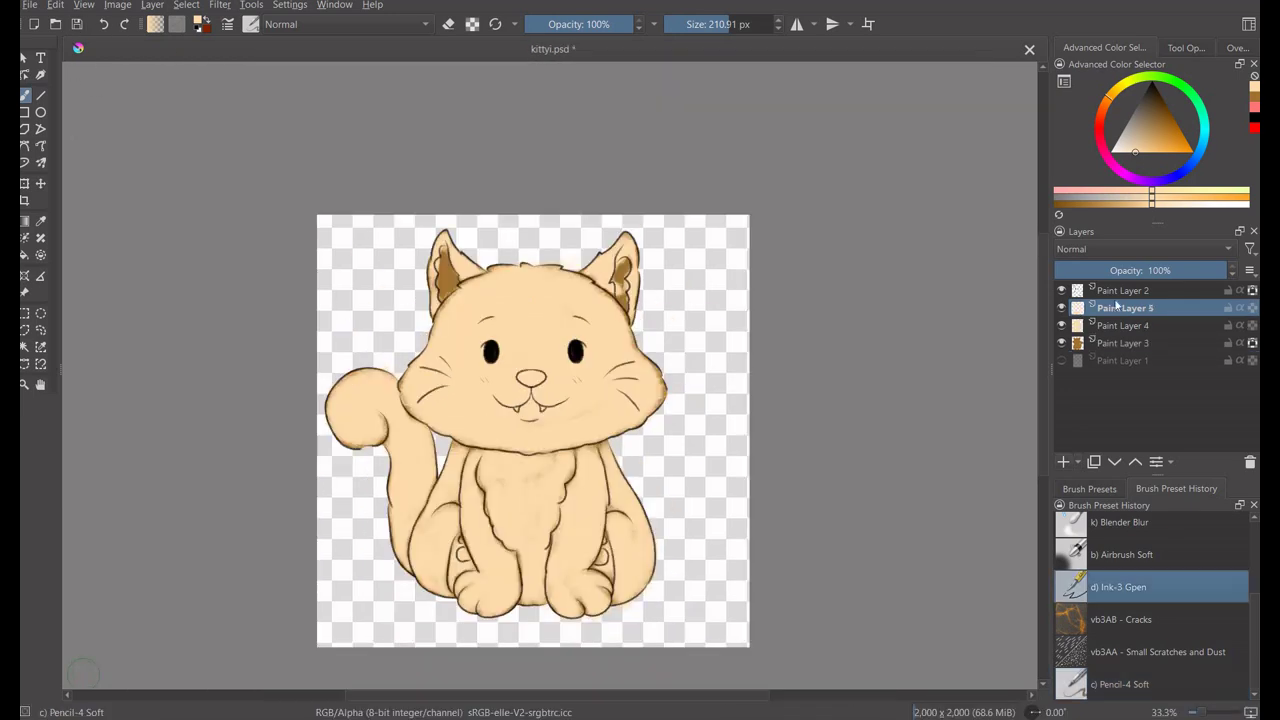
click(1100, 138)
key(slash)
scroll(614, 286, up, 3)
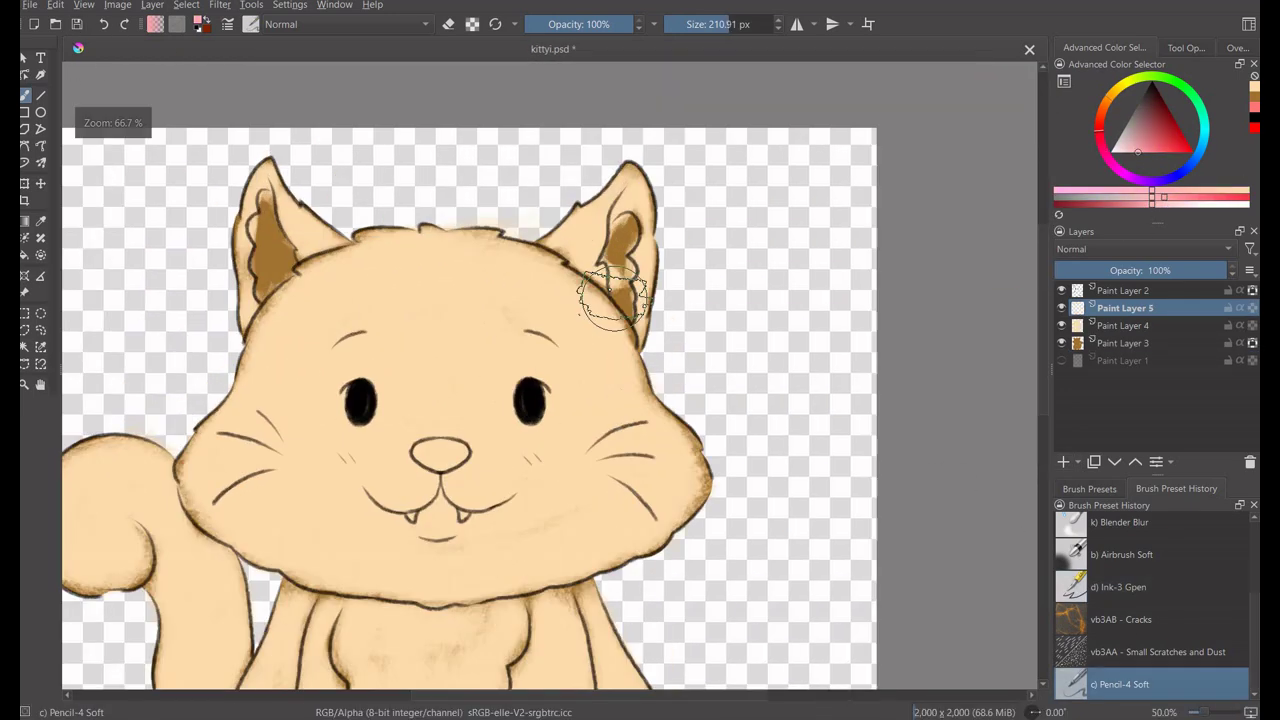
scroll(600, 166, up, 2)
mouse_move(600, 166)
mouse_down()
mouse_move(628, 214)
mouse_move(568, 242)
mouse_move(600, 238)
mouse_up()
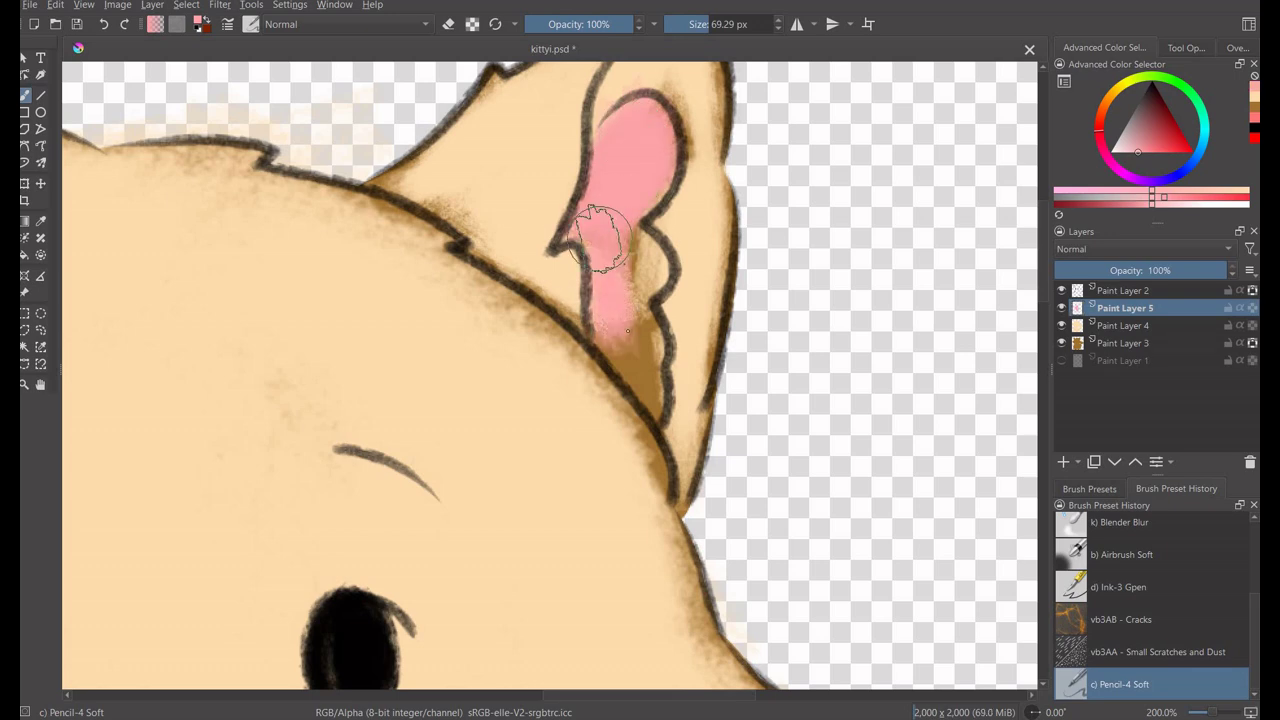
click(1165, 200)
drag(600, 345, 636, 143)
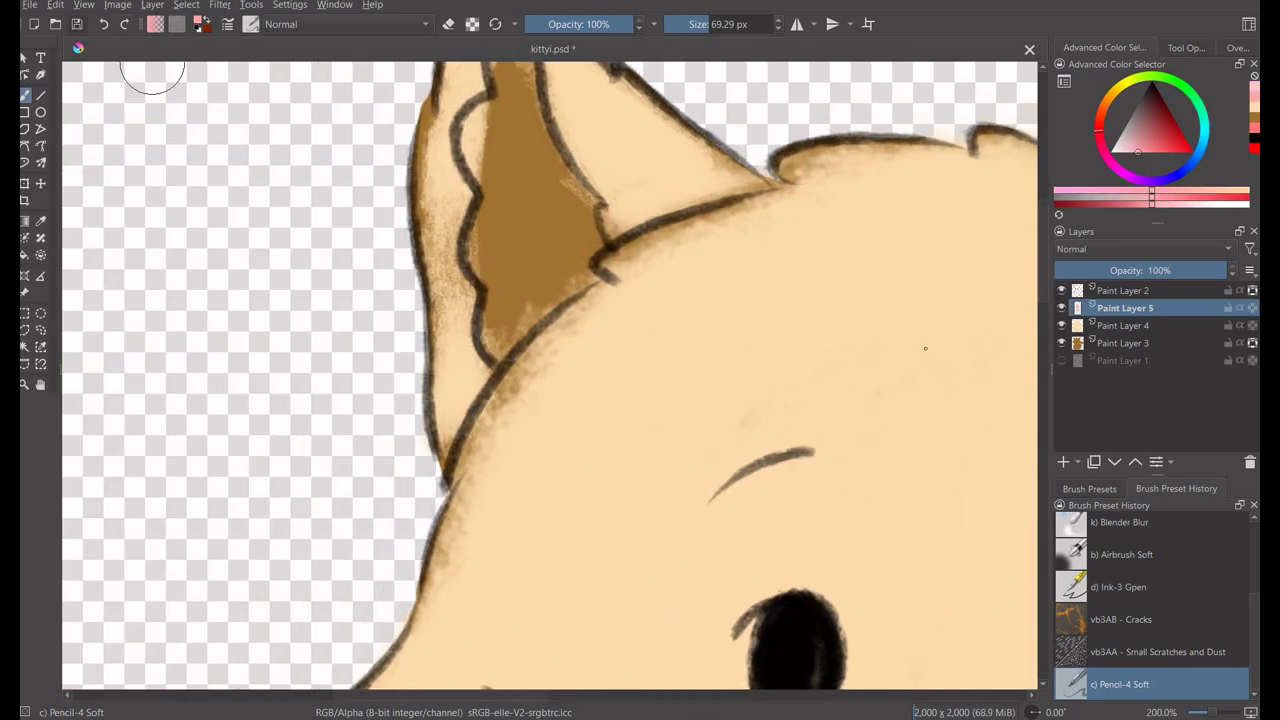
Paint paler pink inside the left ear and save.
mouse_move(520, 160)
mouse_down()
mouse_move(495, 440)
mouse_move(569, 340)
mouse_up()
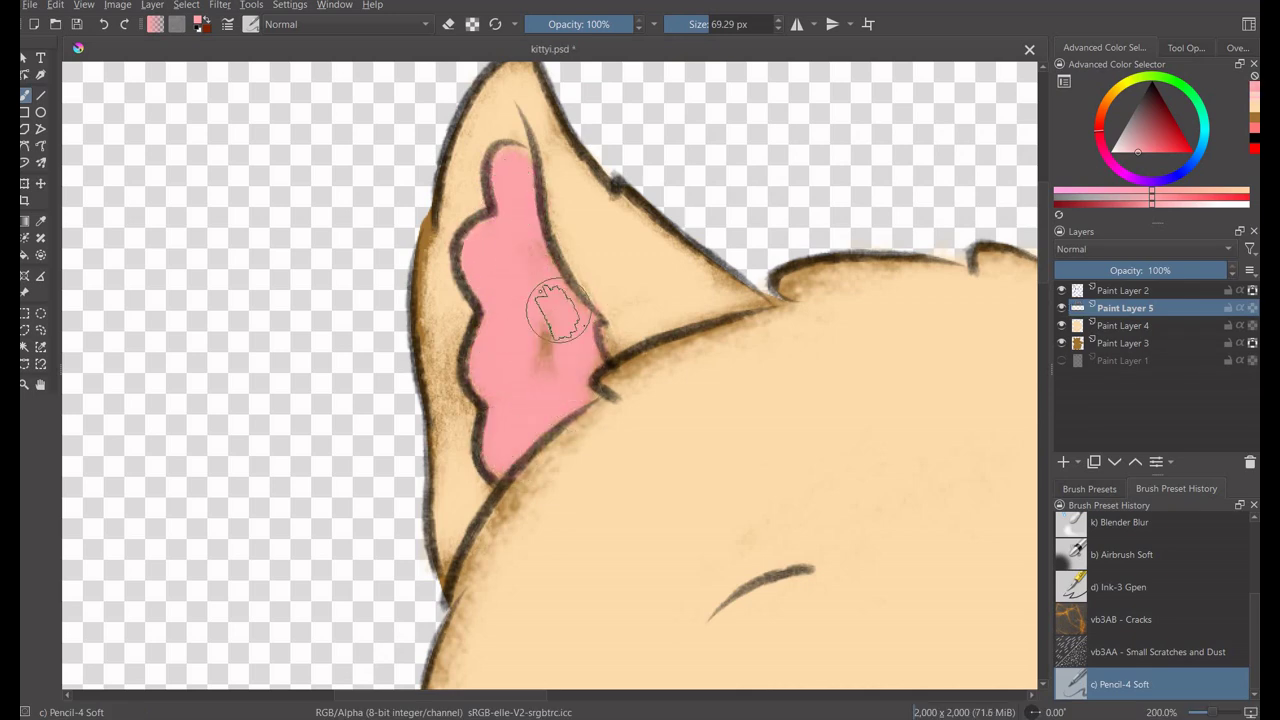
click(1126, 152)
mouse_move(510, 160)
mouse_down()
mouse_move(529, 386)
mouse_move(443, 300)
mouse_up()
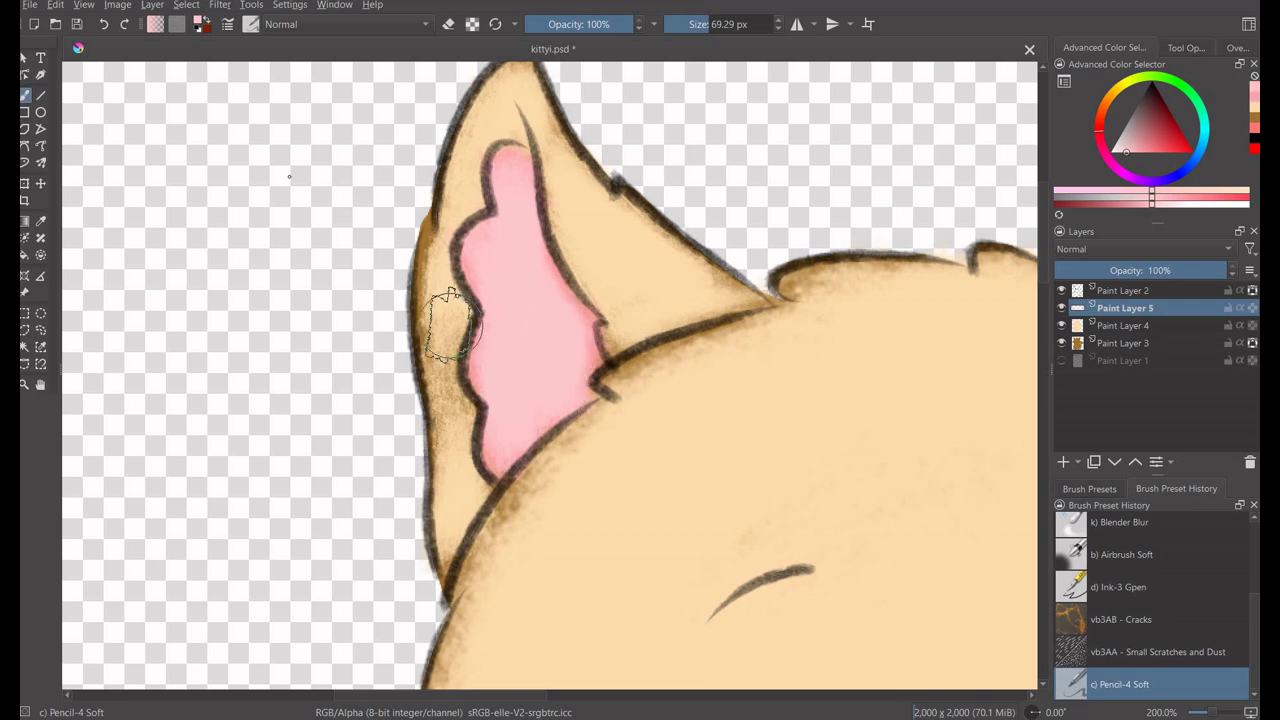
key(ctrl+s)
Zoom in and paint pink paw pads, then go over them in lighter pink.
key(minus)
key(minus)
key(plus)
key(plus)
key(plus)
drag(590, 140, 600, 200)
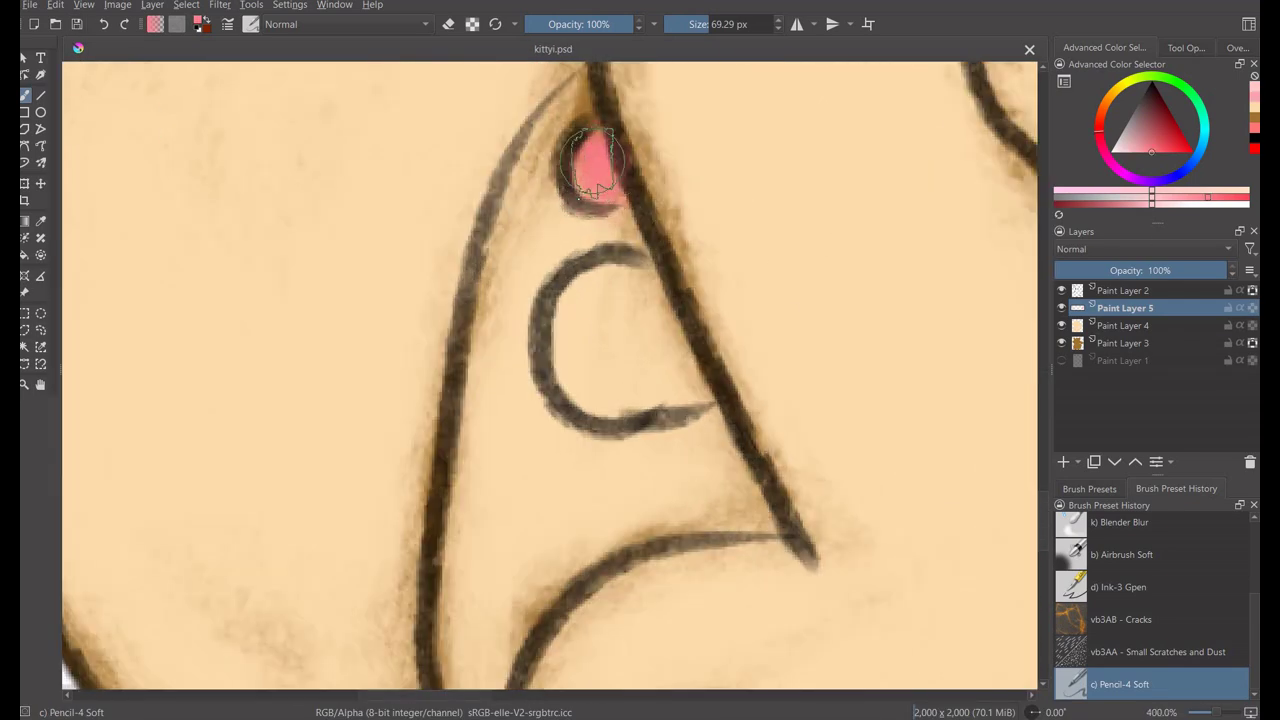
drag(590, 290, 605, 345)
key(ctrl+z)
drag(740, 24, 716, 24)
mouse_move(650, 300)
mouse_down()
mouse_move(600, 286)
mouse_move(700, 400)
mouse_up()
click(1180, 197)
drag(600, 150, 610, 190)
drag(600, 300, 640, 380)
Fill the C-shaped paw pad pink and save.
key(minus)
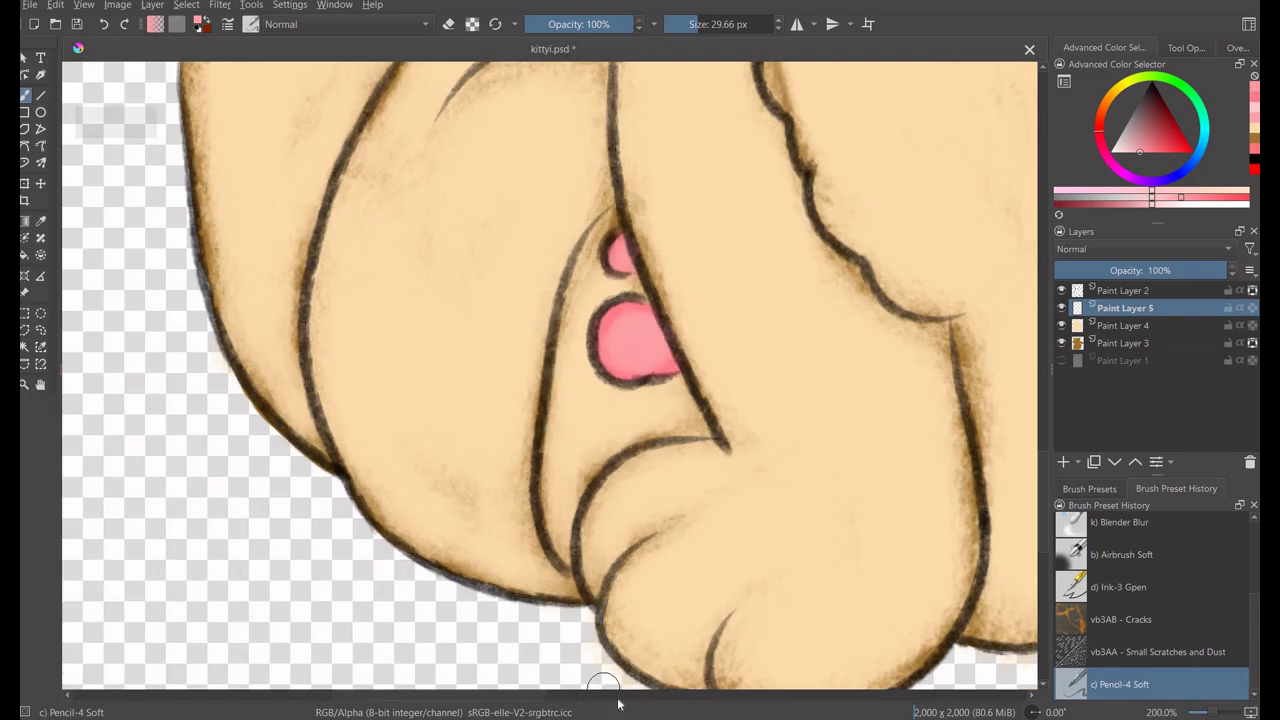
key(ctrl+s)
scroll(728, 372, up, 1)
drag(750, 300, 718, 400)
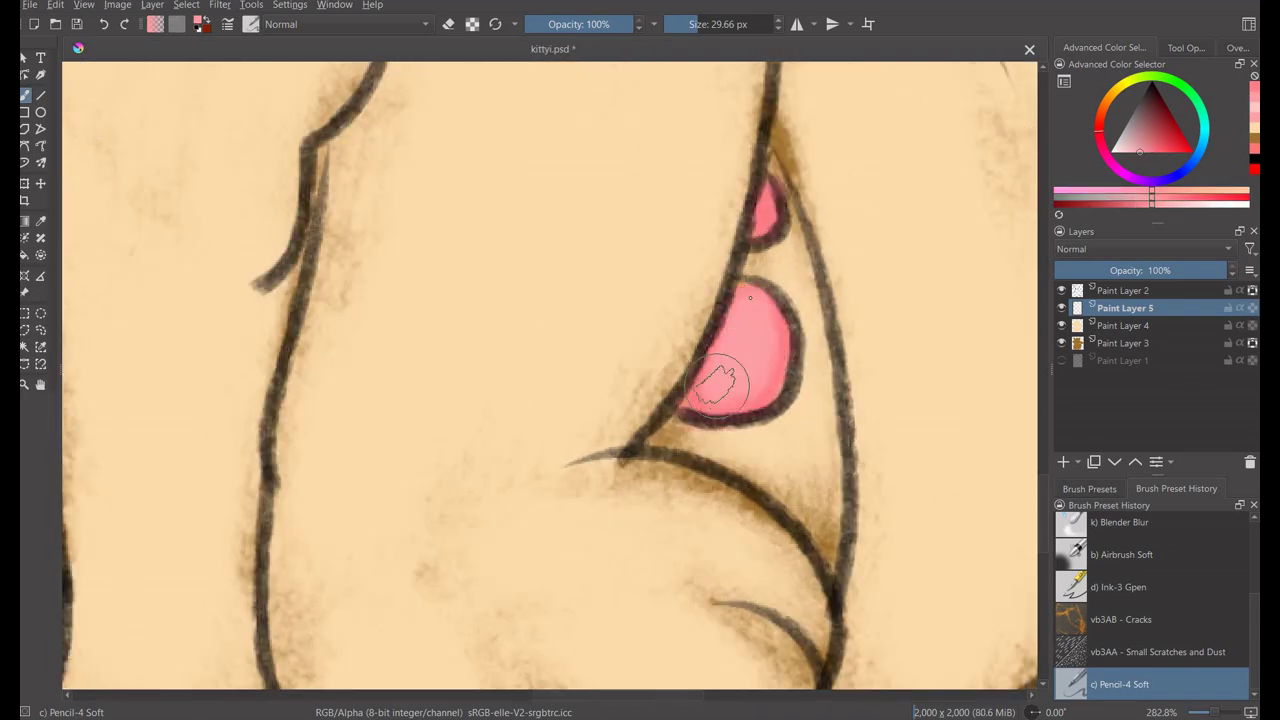
scroll(743, 385, down, 3)
key(ctrl+s)
scroll(512, 380, up, 2)
Fill the kitten's nose with brown.
click(1255, 143)
scroll(708, 459, up, 1)
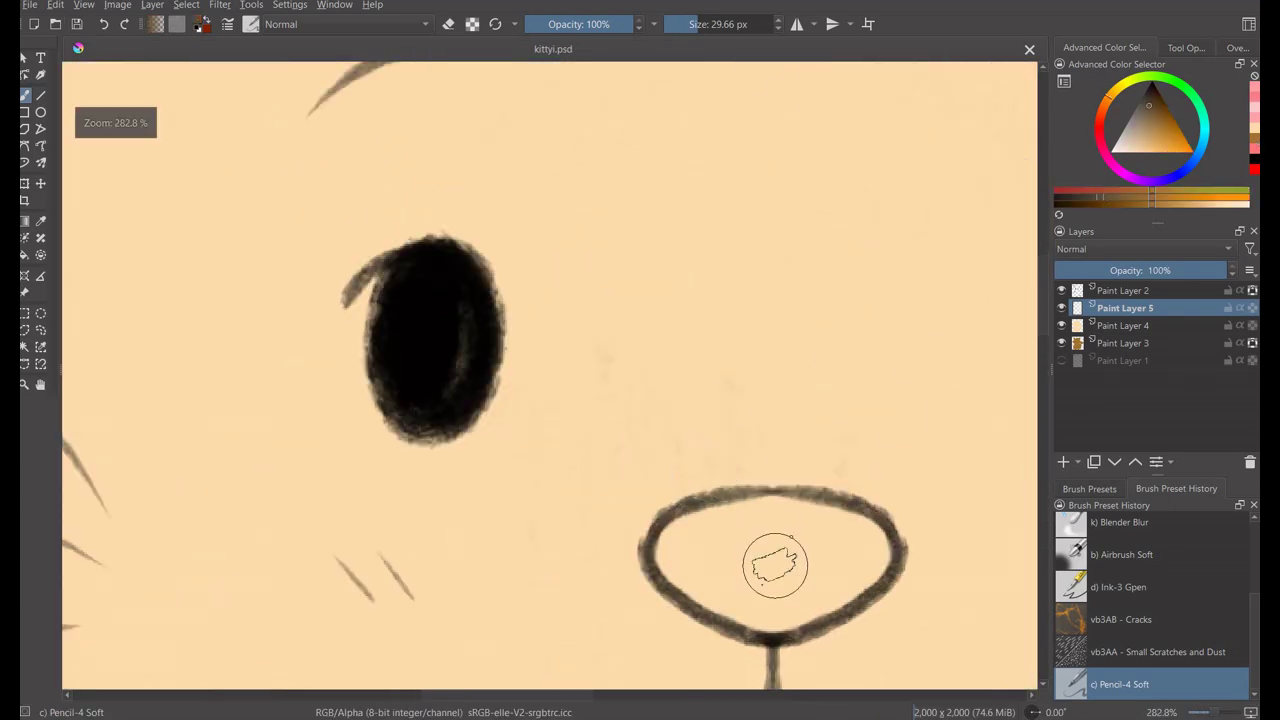
mouse_move(766, 566)
mouse_down()
mouse_move(823, 543)
mouse_move(729, 586)
mouse_move(865, 565)
mouse_move(720, 541)
mouse_up()
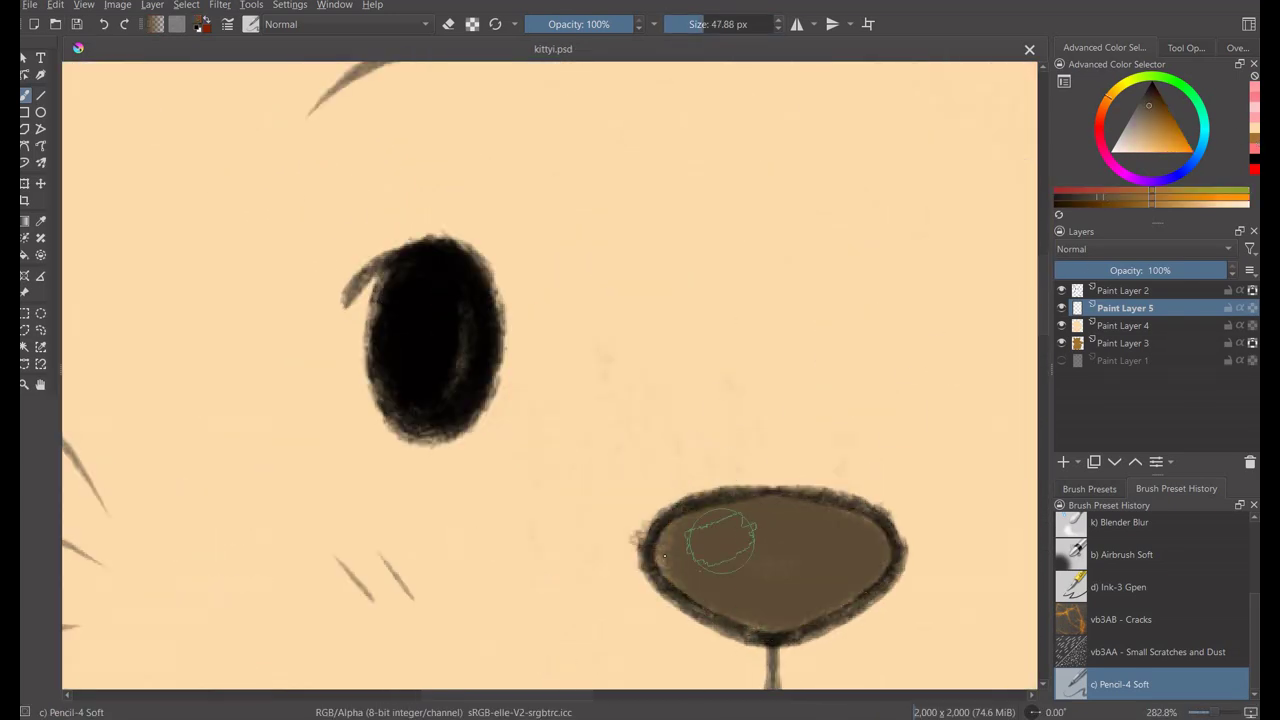
scroll(696, 647, down, 5)
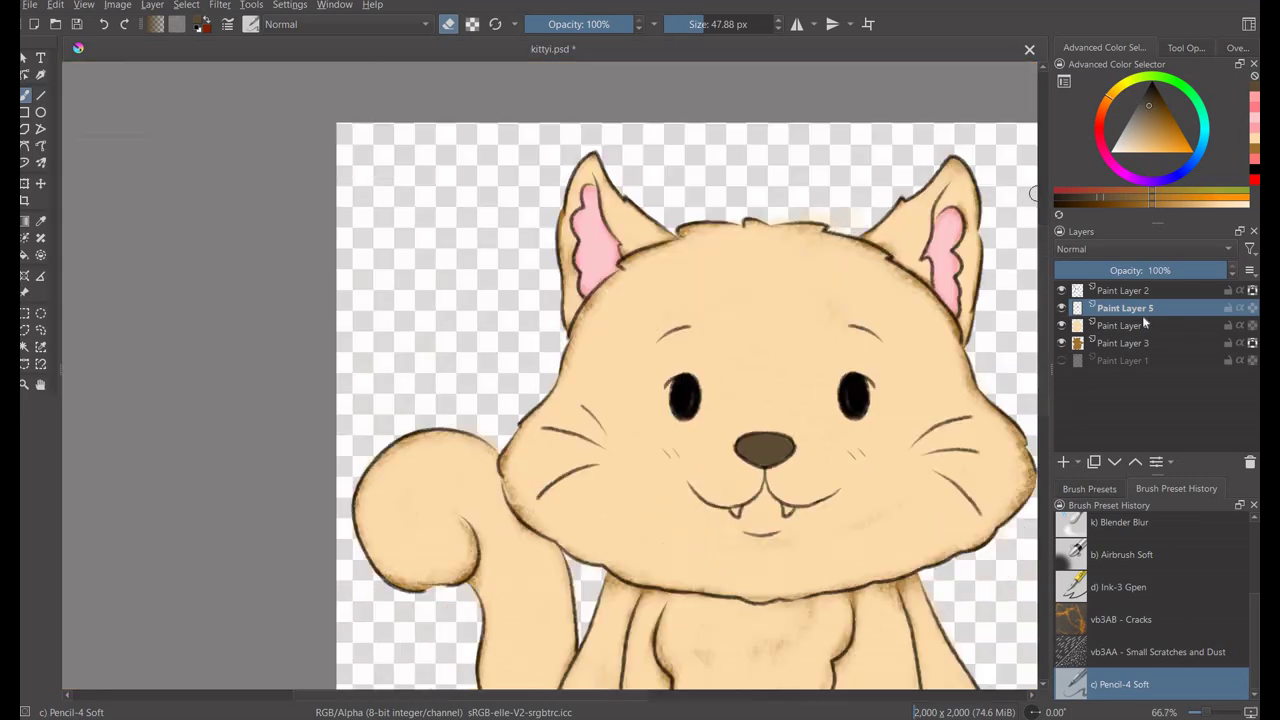
scroll(801, 339, up, 4)
Paint both teeth white with the hard inking pen.
key(slash)
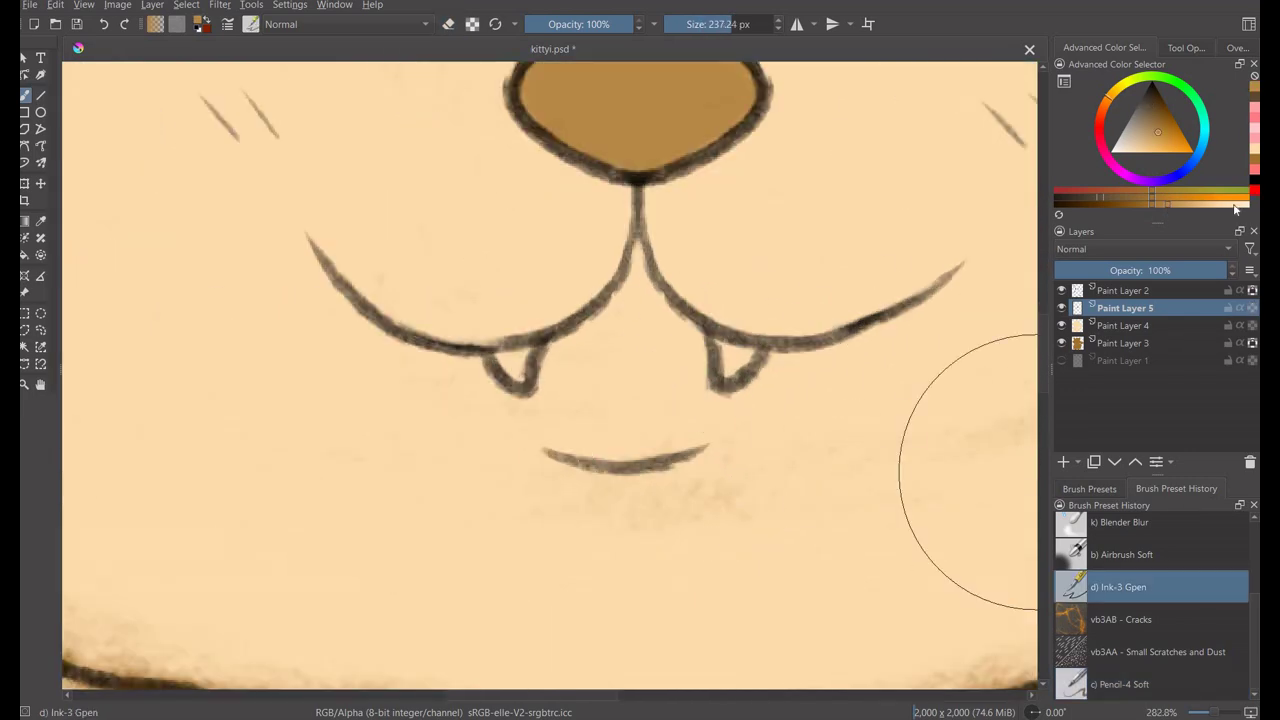
scroll(782, 197, up, 2)
drag(783, 200, 797, 240)
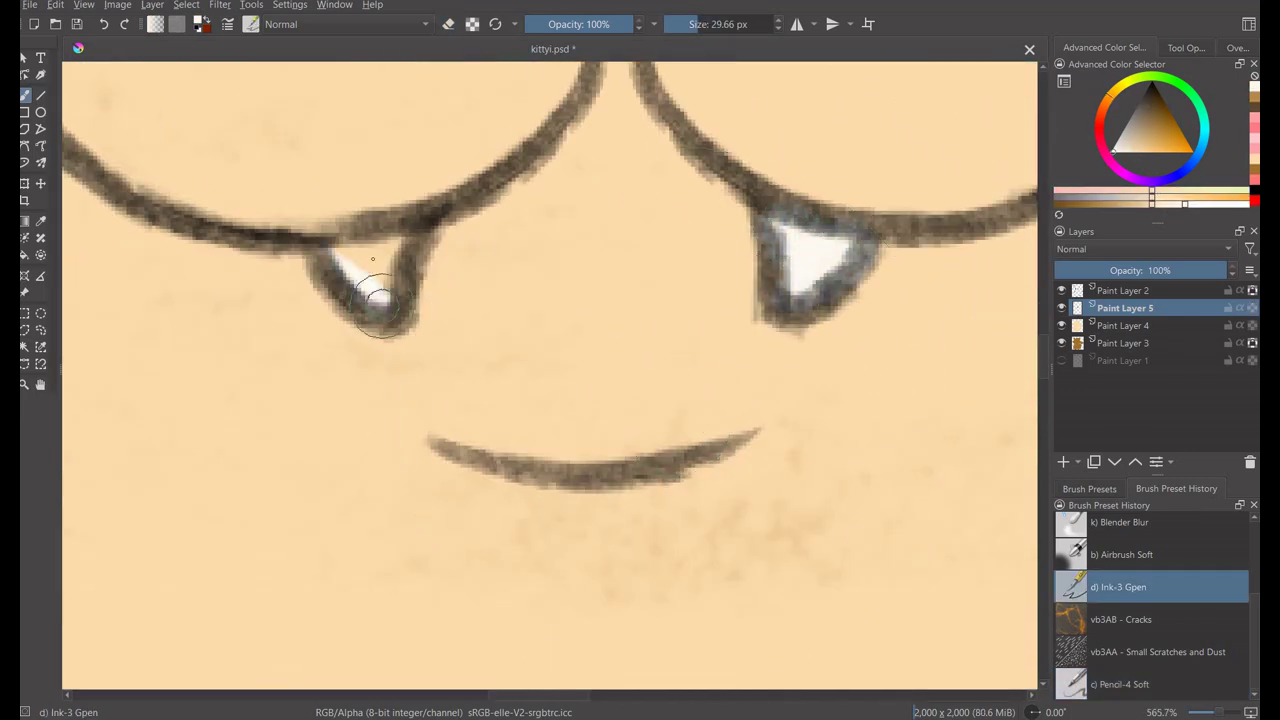
drag(378, 294, 372, 280)
scroll(378, 294, down, 10)
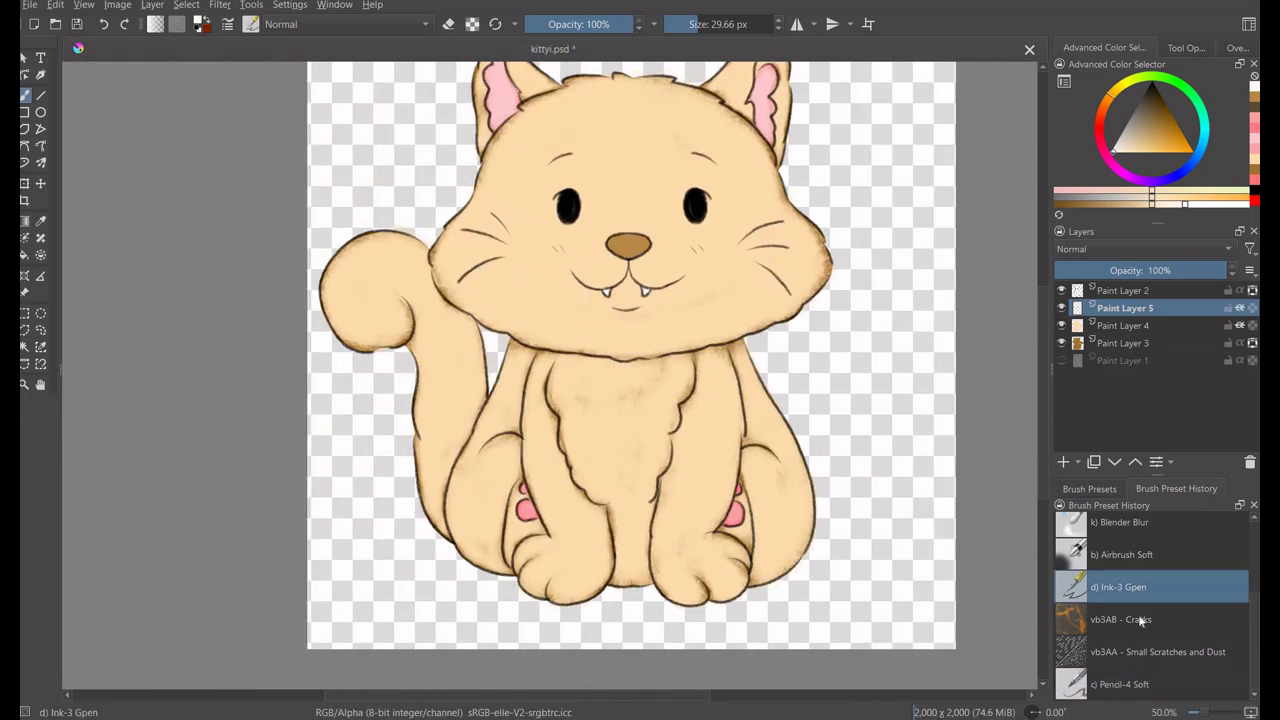
Paint a pink blush on one cheek with the Pencil-4 Soft brush.
click(1120, 684)
click(1137, 152)
scroll(560, 300, up, 5)
drag(500, 384, 560, 390)
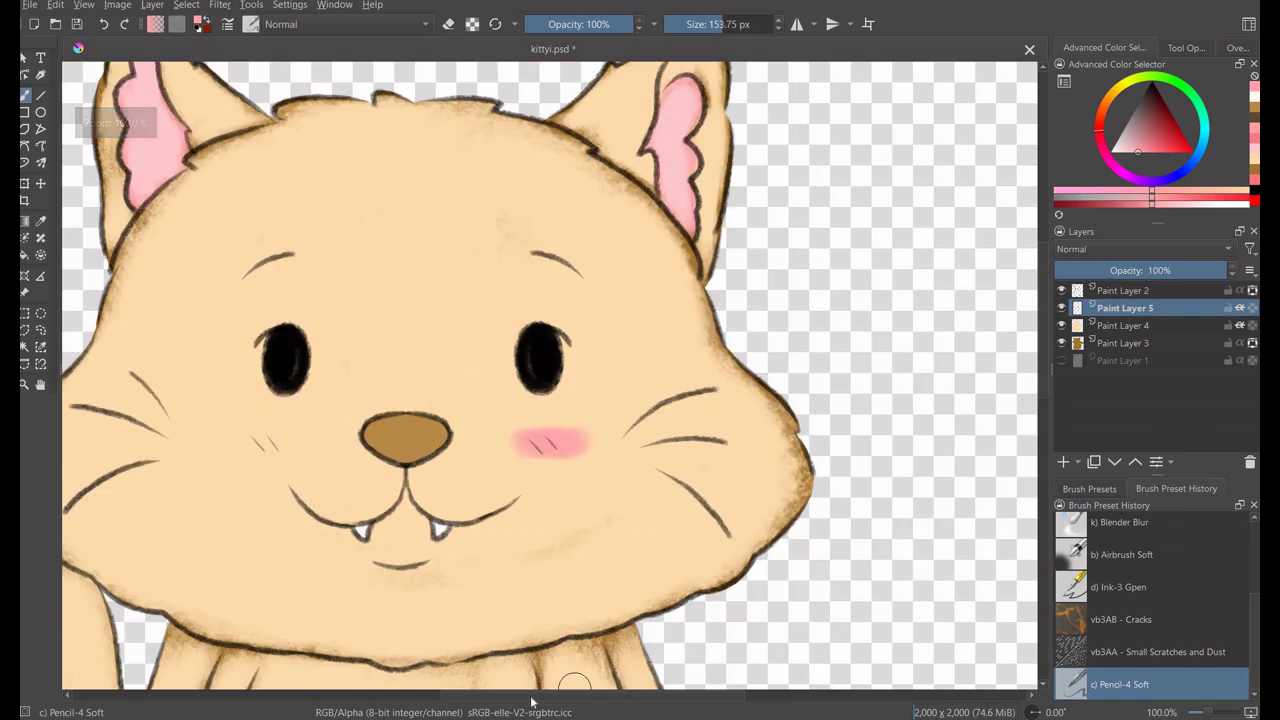
Mirror the canvas, undo the oversized blush, and retune the pink for the second cheek.
key(m)
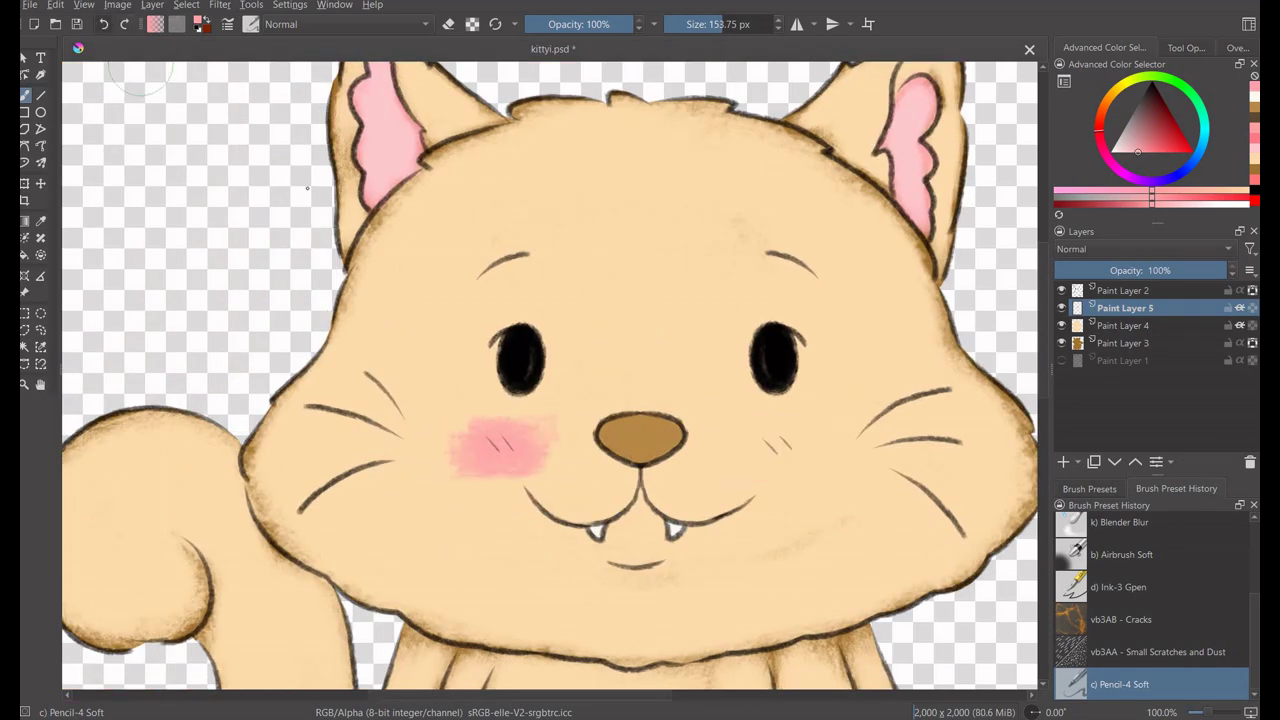
key(ctrl+z)
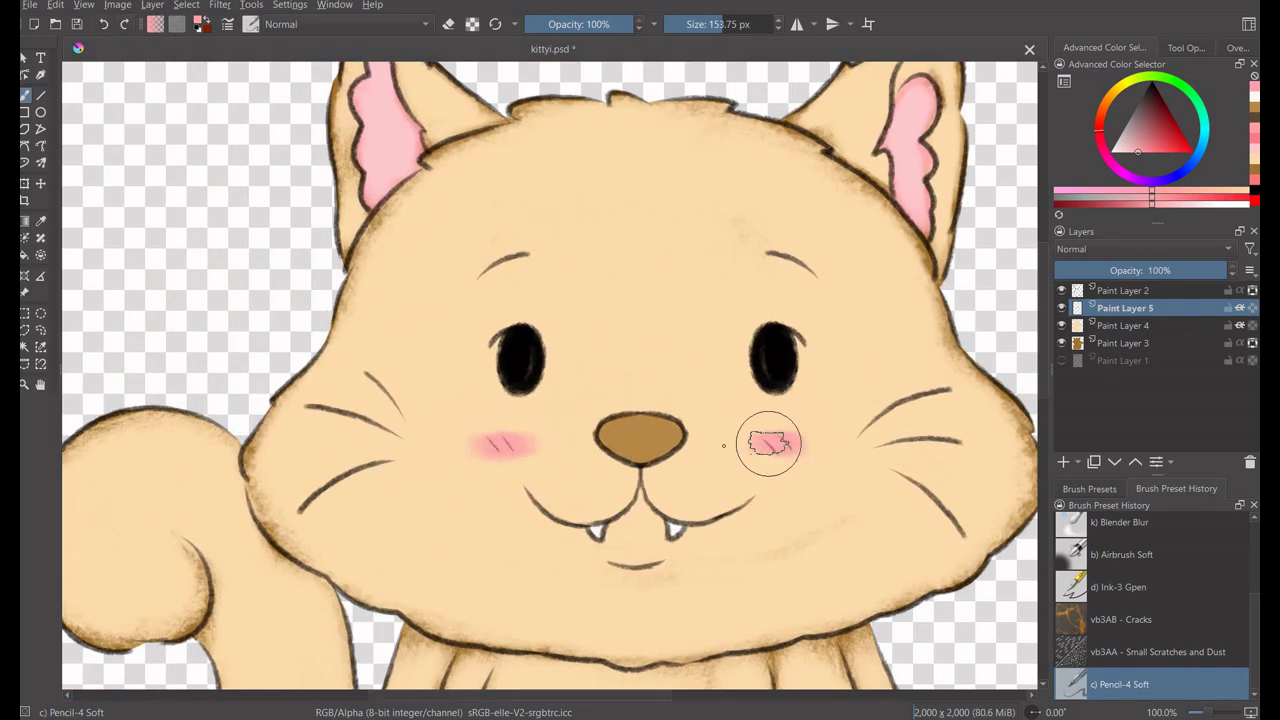
click(1254, 152)
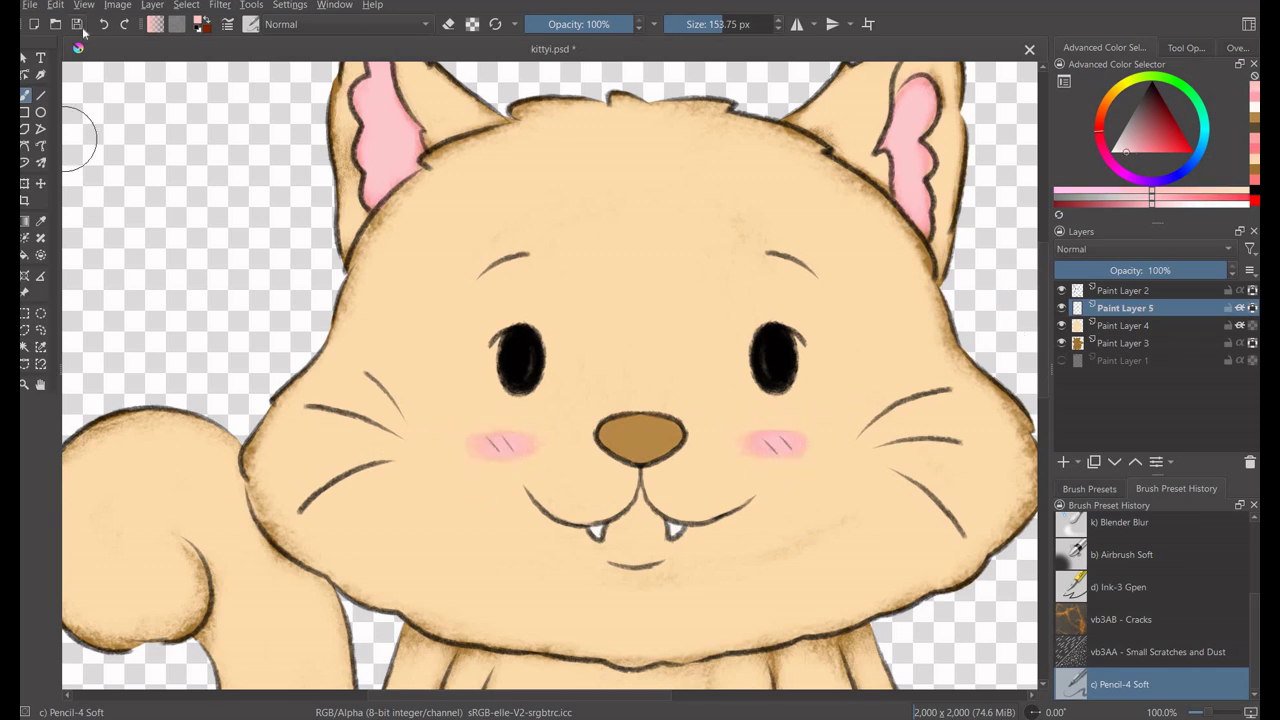
click(1141, 580)
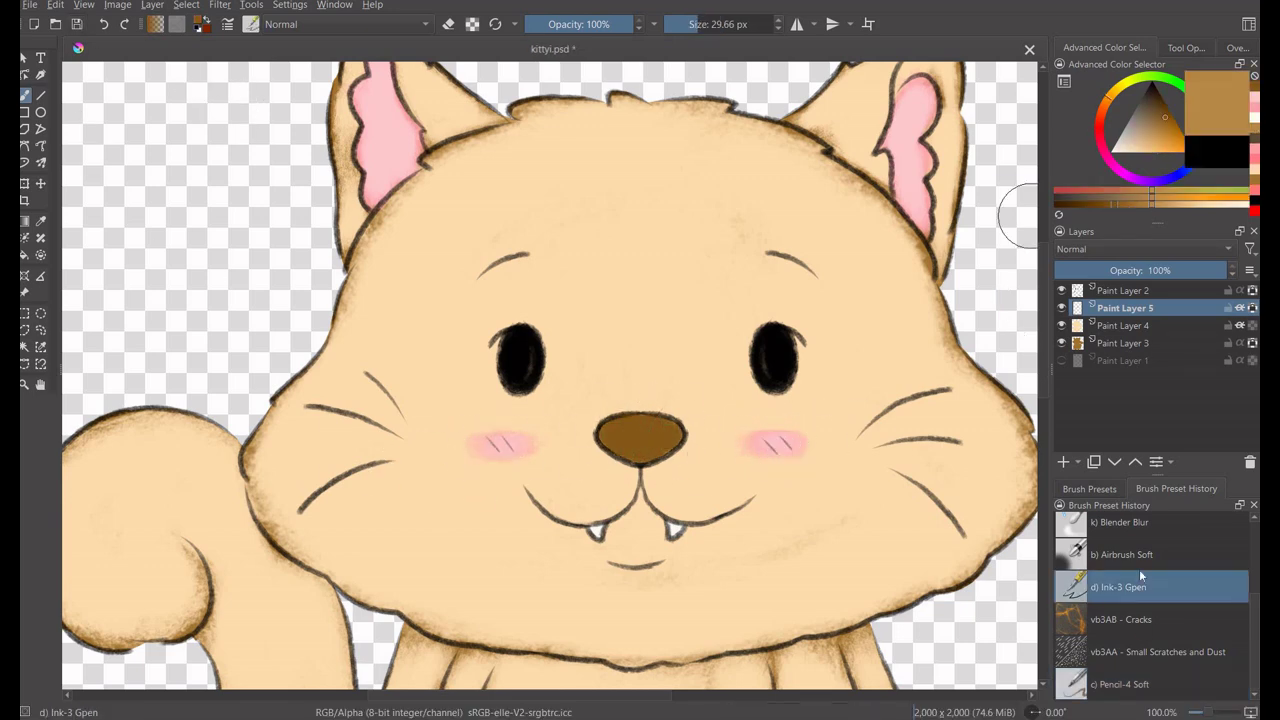
key(slash)
key(minus)
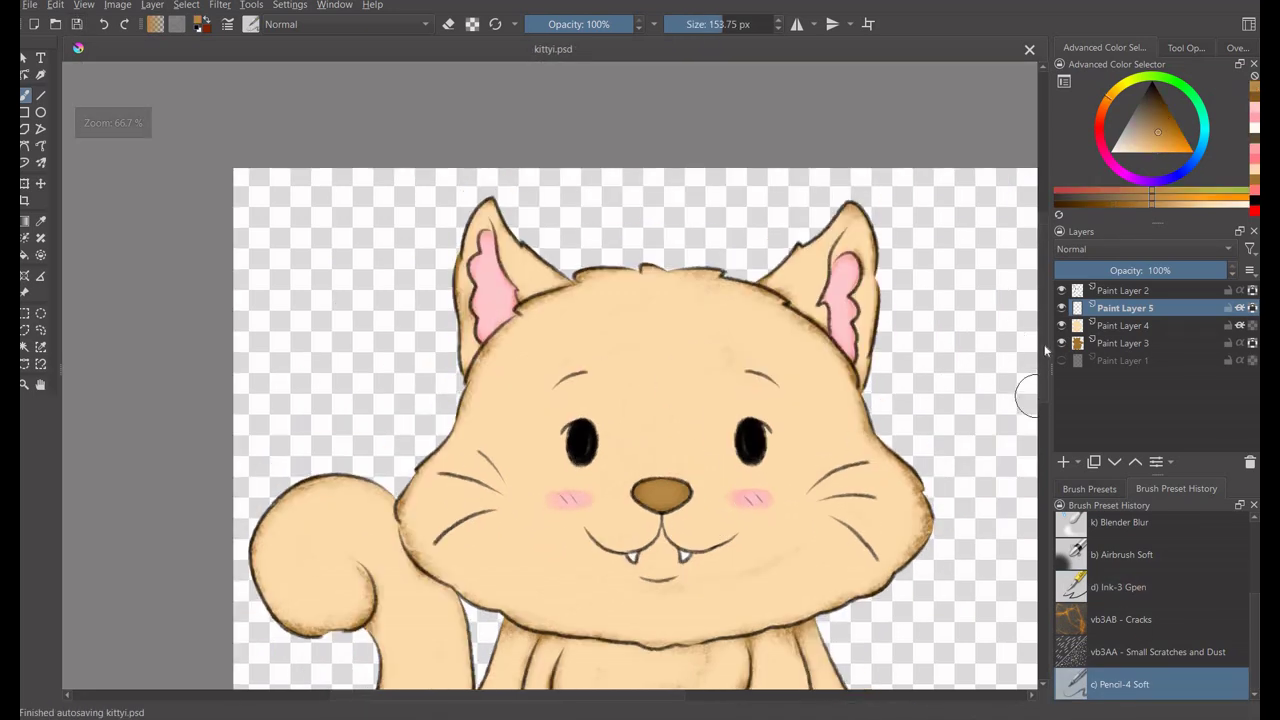
scroll(600, 420, down, 3)
Switch to white and paint the chest bib down between the legs to the feet.
scroll(600, 420, down, 2)
key(1)
drag(650, 425, 670, 475)
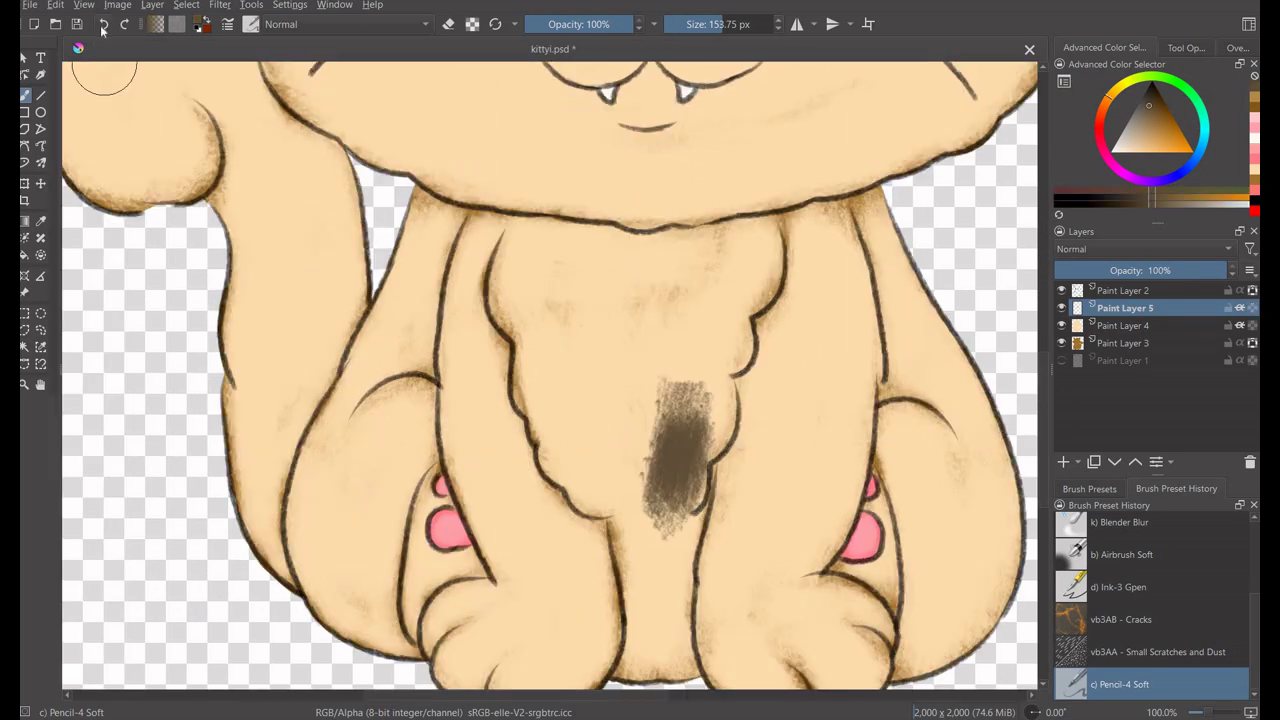
key(ctrl+z)
key(x)
mouse_move(522, 245)
mouse_down()
mouse_move(565, 437)
mouse_move(640, 543)
mouse_move(680, 503)
mouse_move(606, 380)
mouse_move(575, 252)
mouse_move(735, 258)
mouse_up()
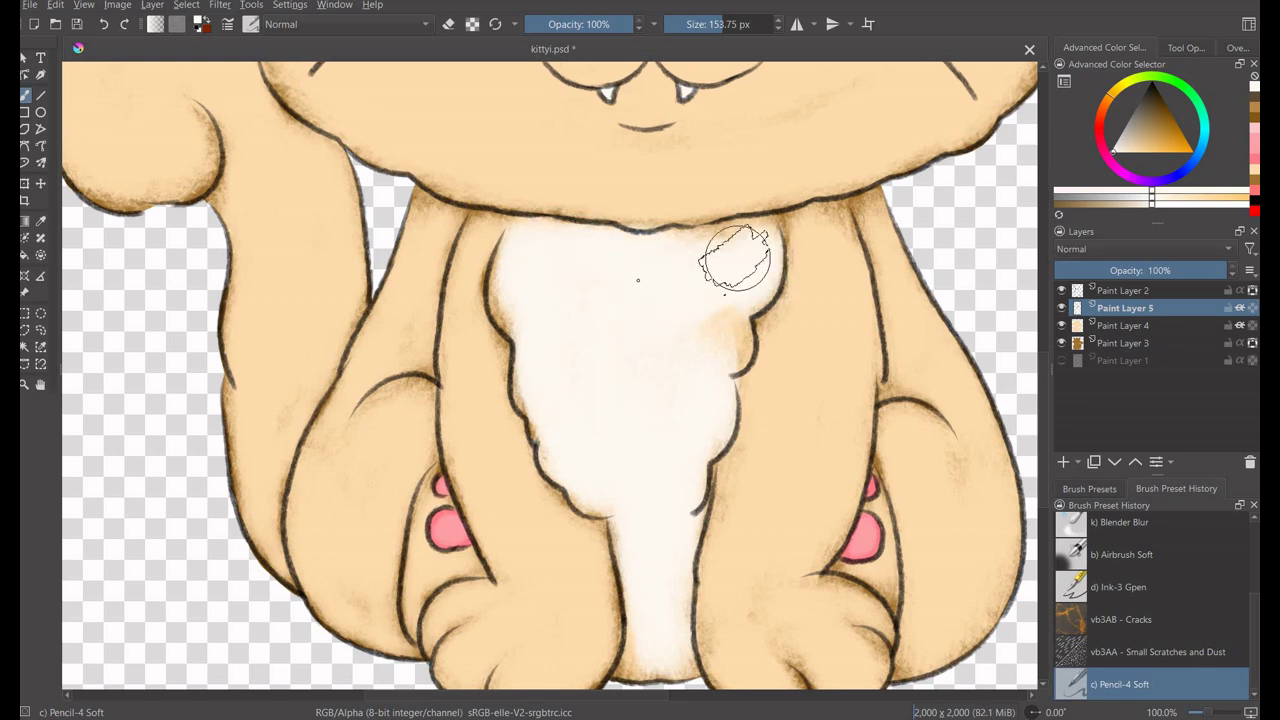
scroll(729, 345, down, 3)
scroll(769, 443, up, 1)
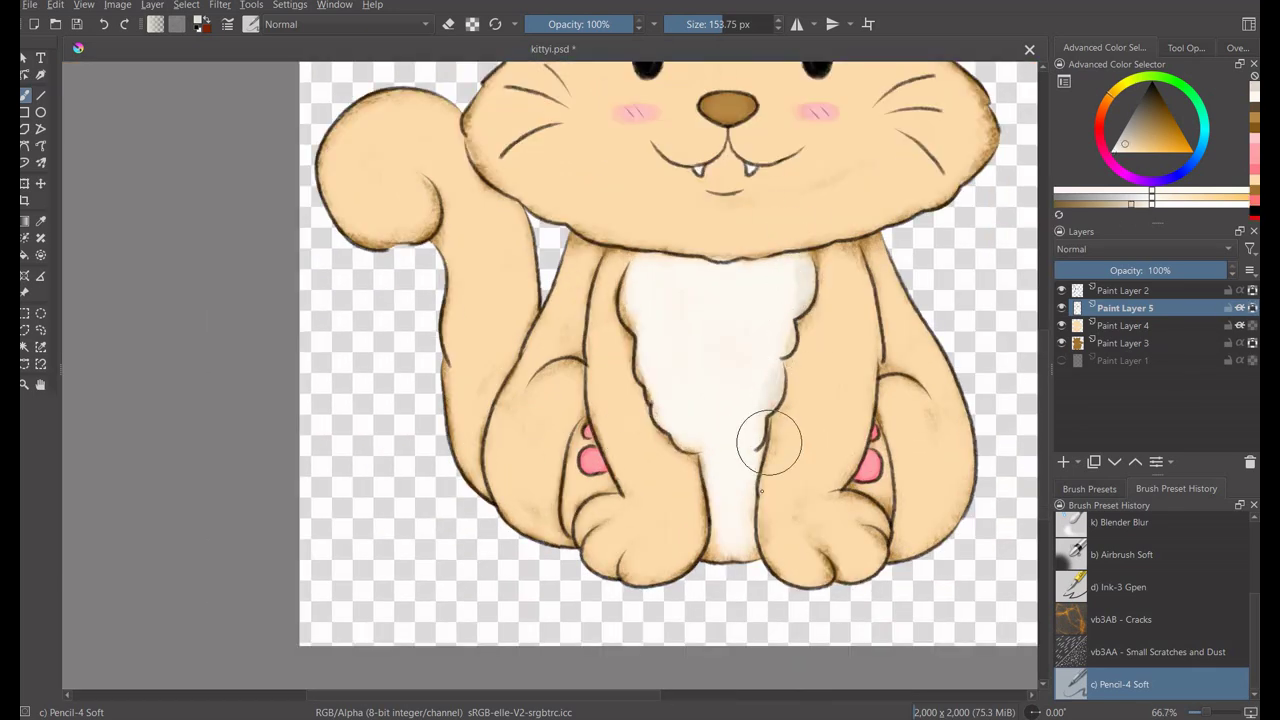
drag(655, 408, 724, 505)
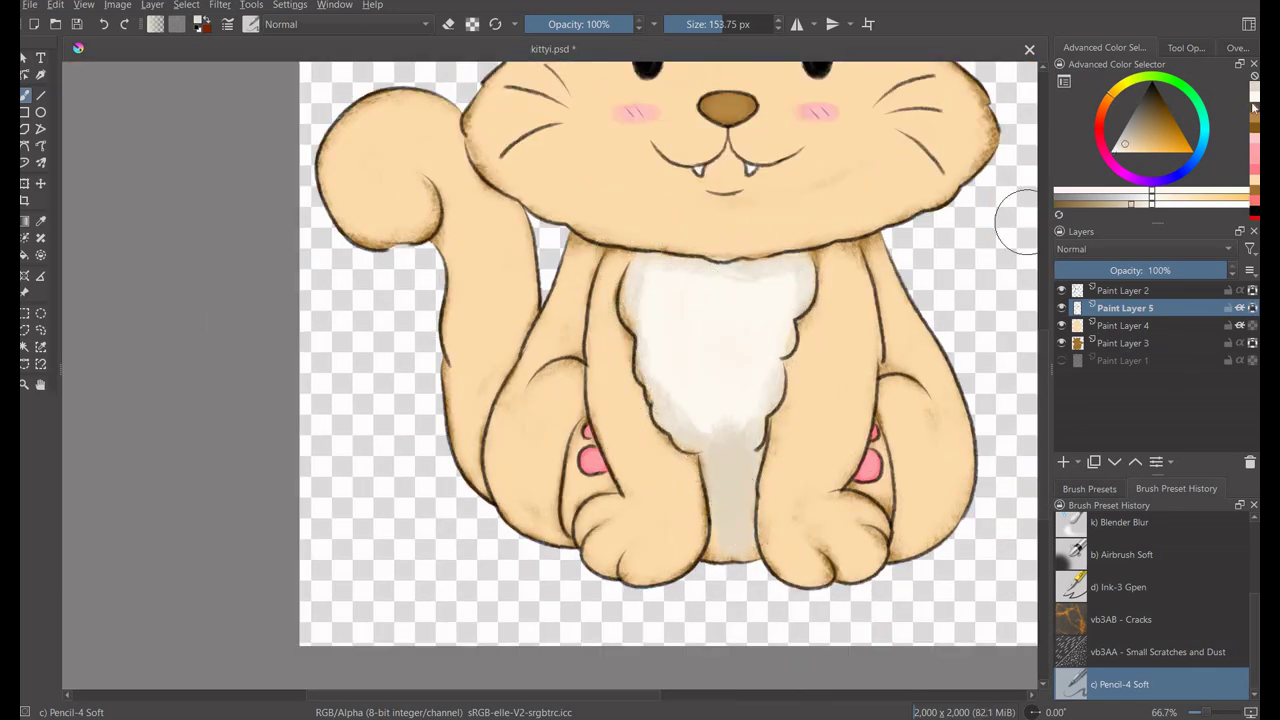
drag(740, 440, 683, 400)
Paint the curled tail tip near-white and erase stray white at the tail base.
key(minus)
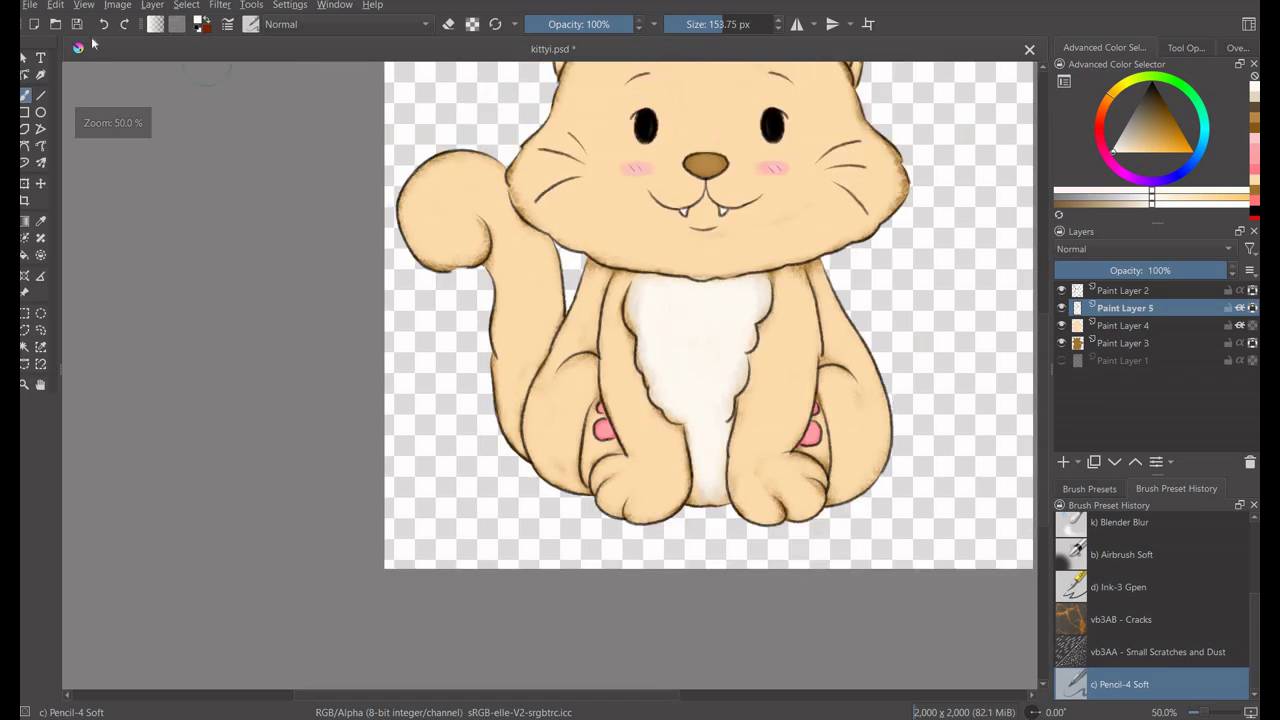
click(1252, 108)
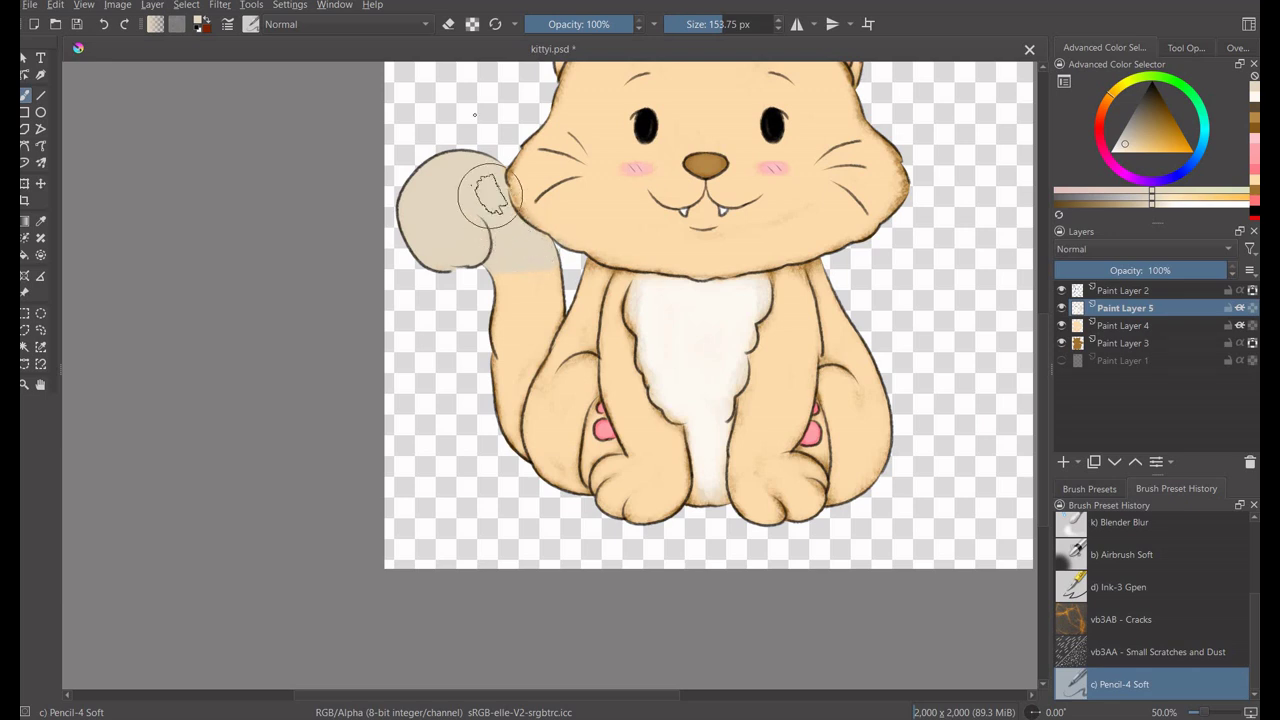
click(1255, 100)
mouse_move(430, 220)
mouse_down()
mouse_move(443, 257)
mouse_move(418, 207)
mouse_up()
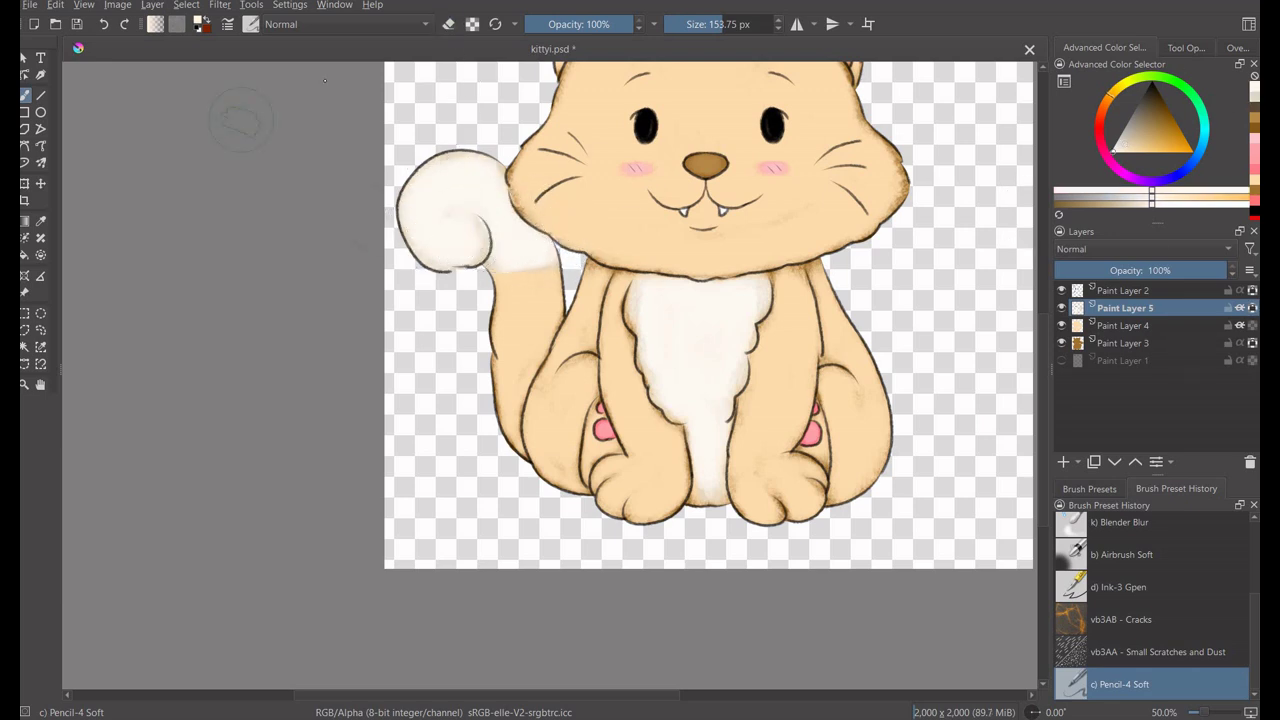
key(e)
scroll(478, 248, up, 3)
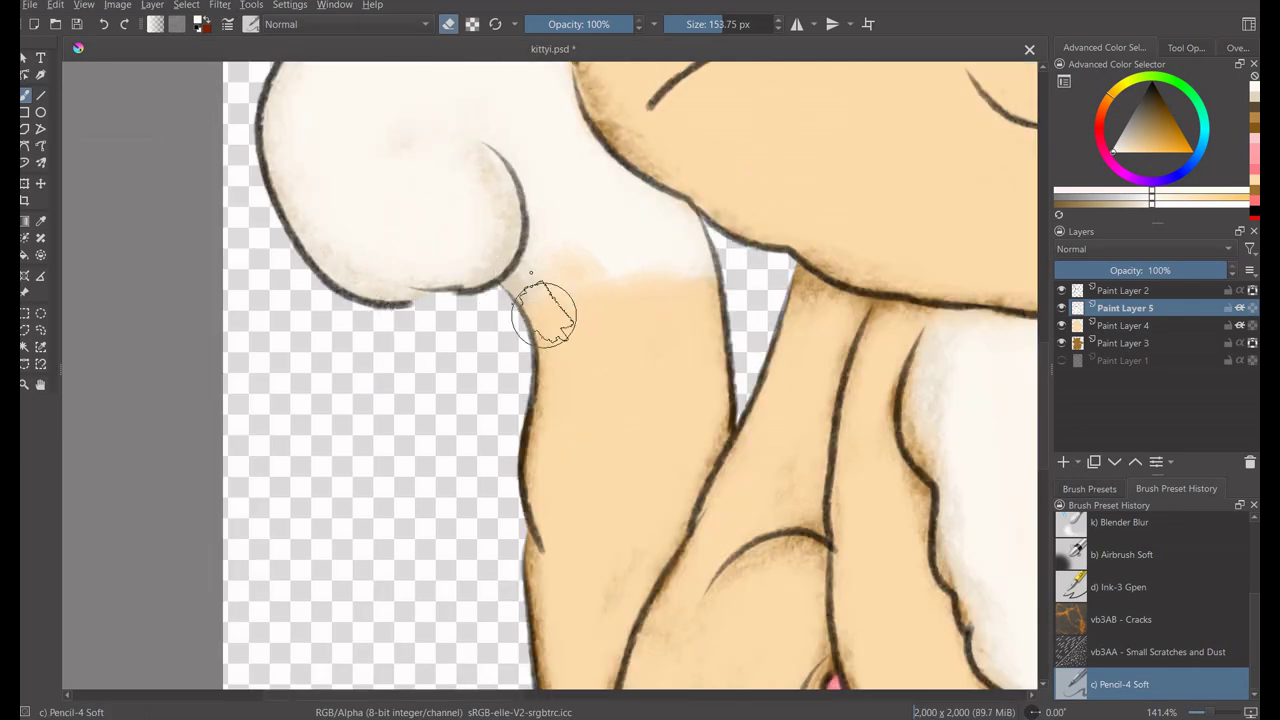
drag(543, 300, 551, 357)
scroll(82, 64, down, 3)
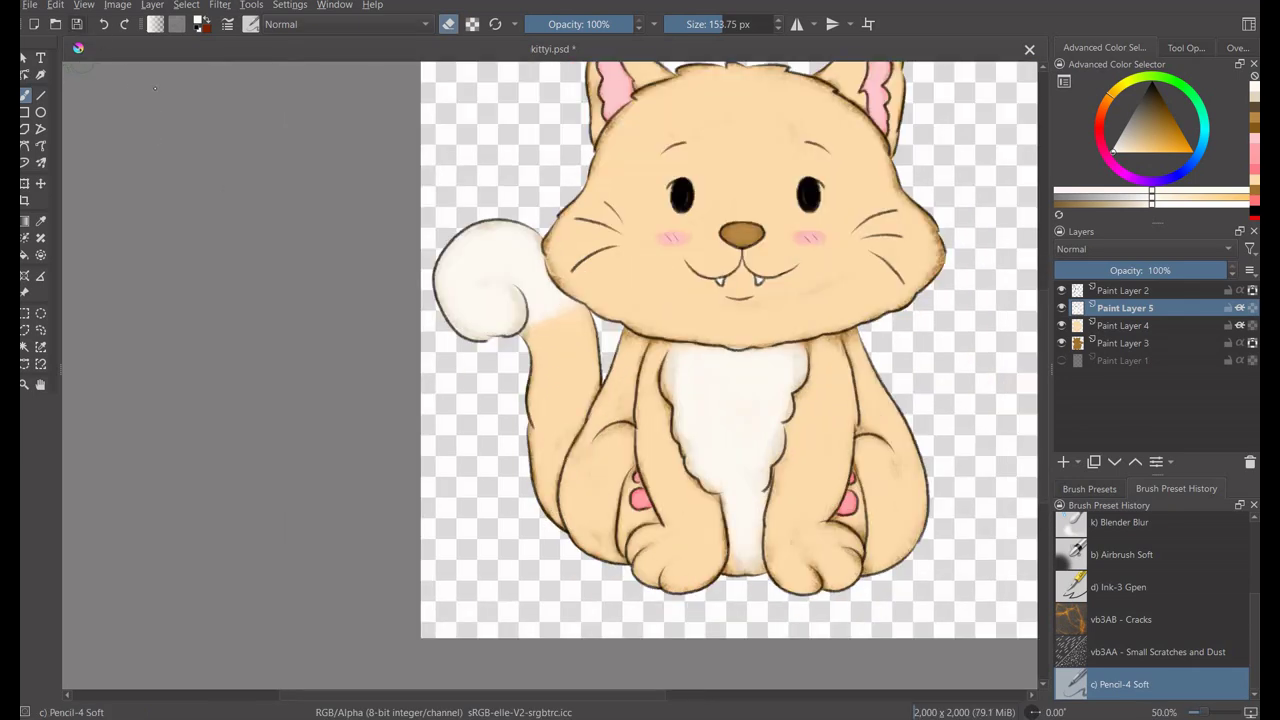
On Paint Layer 4, try painting white fur around the muzzle, then remove the oversized stroke.
click(1125, 325)
key(e)
scroll(740, 250, up, 1)
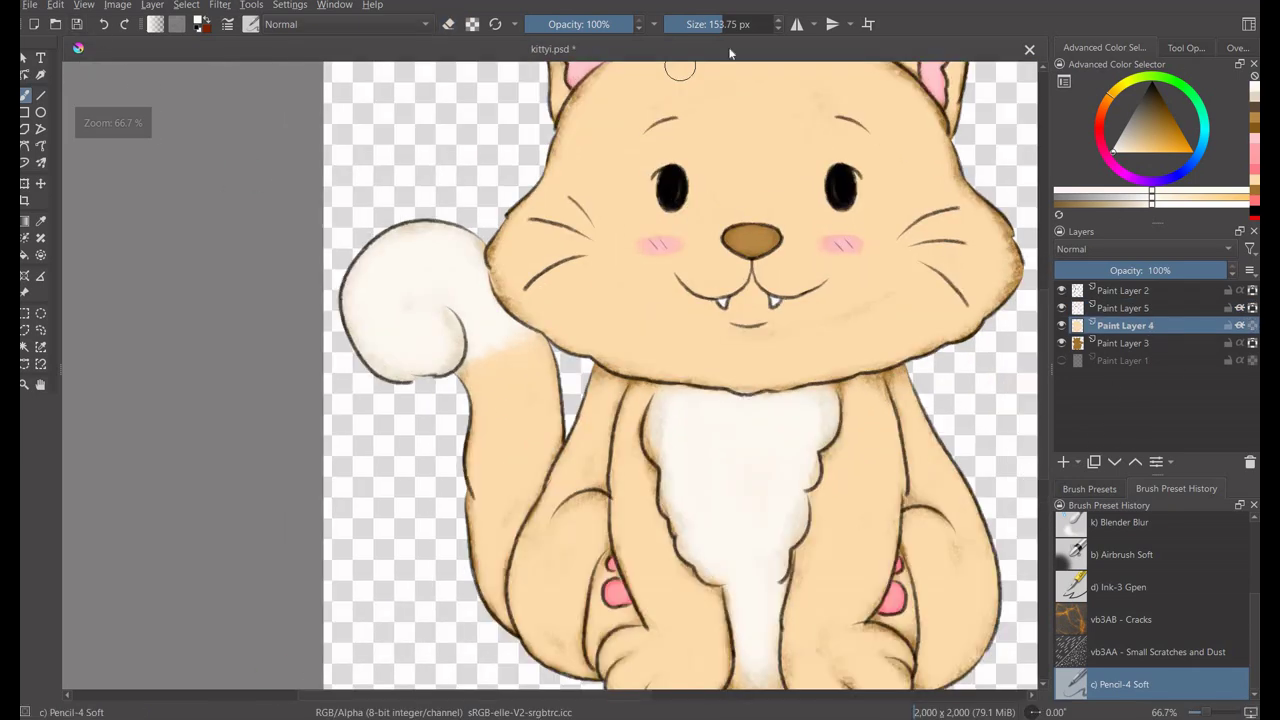
mouse_move(700, 230)
mouse_down()
mouse_move(843, 271)
mouse_move(640, 250)
mouse_up()
click(103, 23)
scroll(740, 250, up, 2)
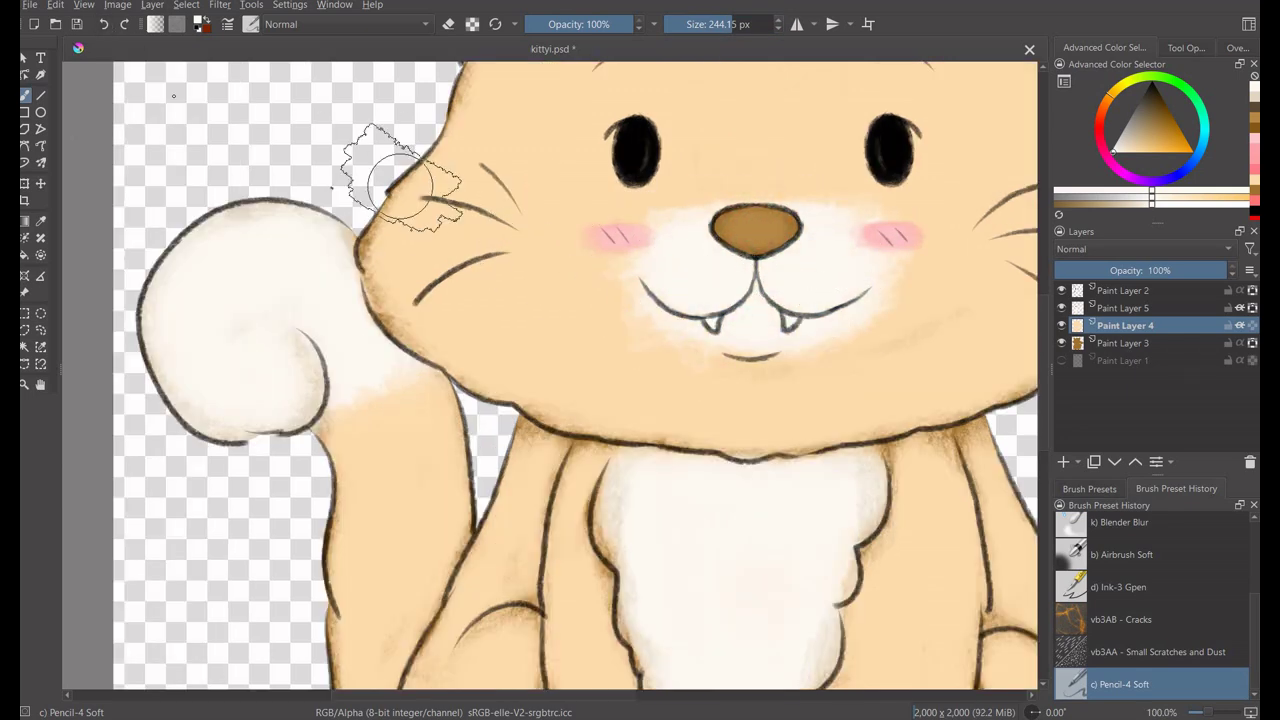
scroll(775, 490, down, 3)
scroll(763, 480, up, 3)
Paint a smaller white muzzle around the nose, save, and add Paint Layer 6.
key([)
mouse_move(600, 285)
mouse_down()
mouse_move(643, 366)
mouse_move(629, 306)
mouse_move(603, 296)
mouse_up()
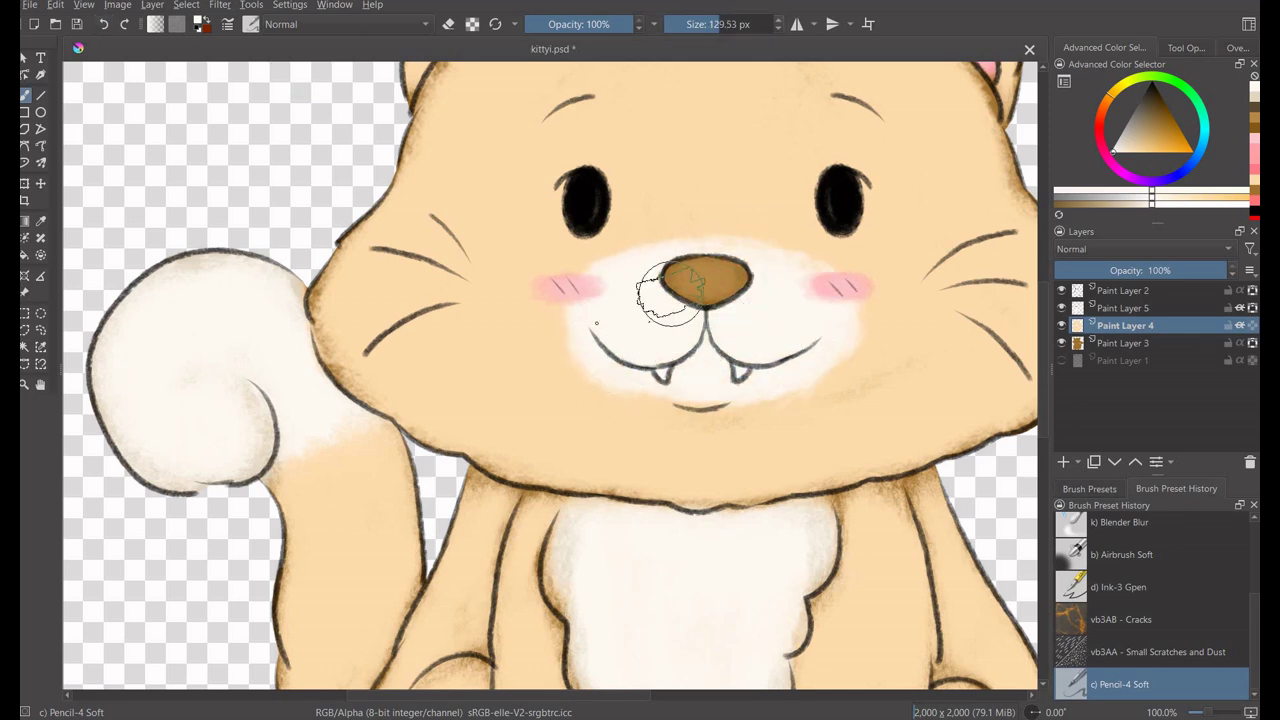
scroll(596, 322, down, 2)
key(ctrl+s)
click(1140, 290)
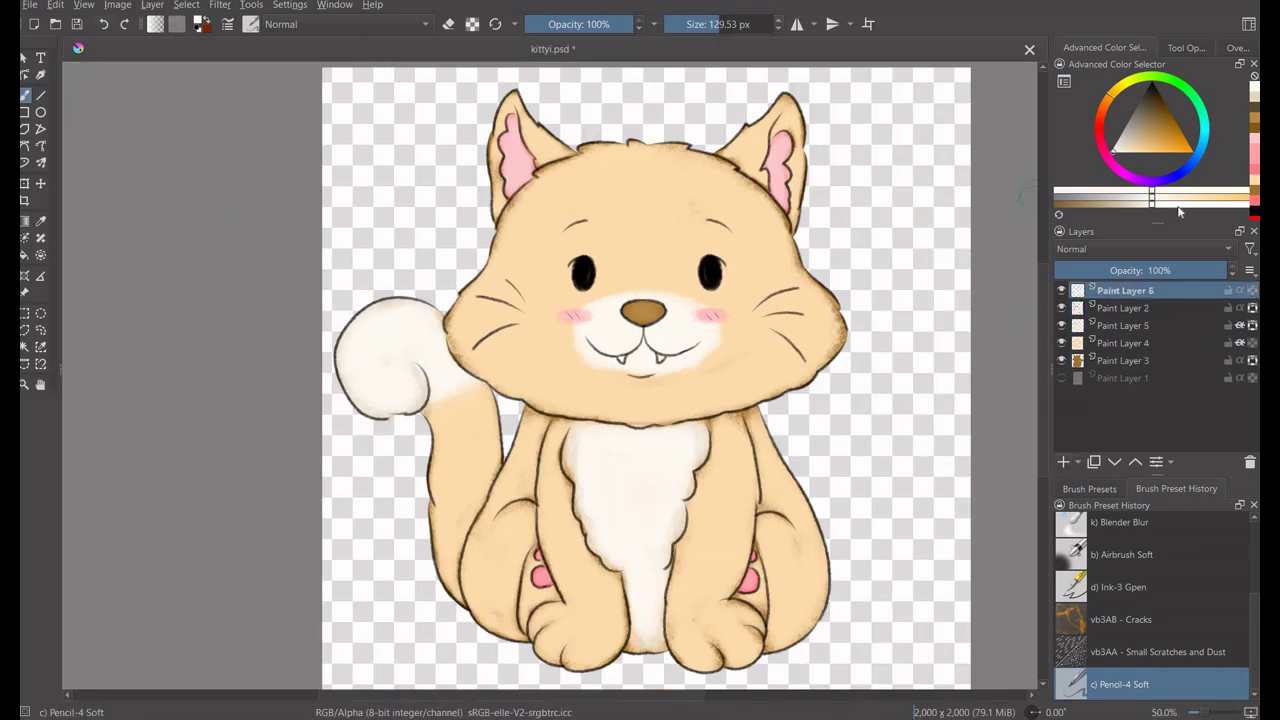
Dab white highlights in both eyes and a small tan spot in the right eye.
scroll(703, 266, up, 5)
drag(722, 262, 750, 296)
drag(182, 262, 195, 290)
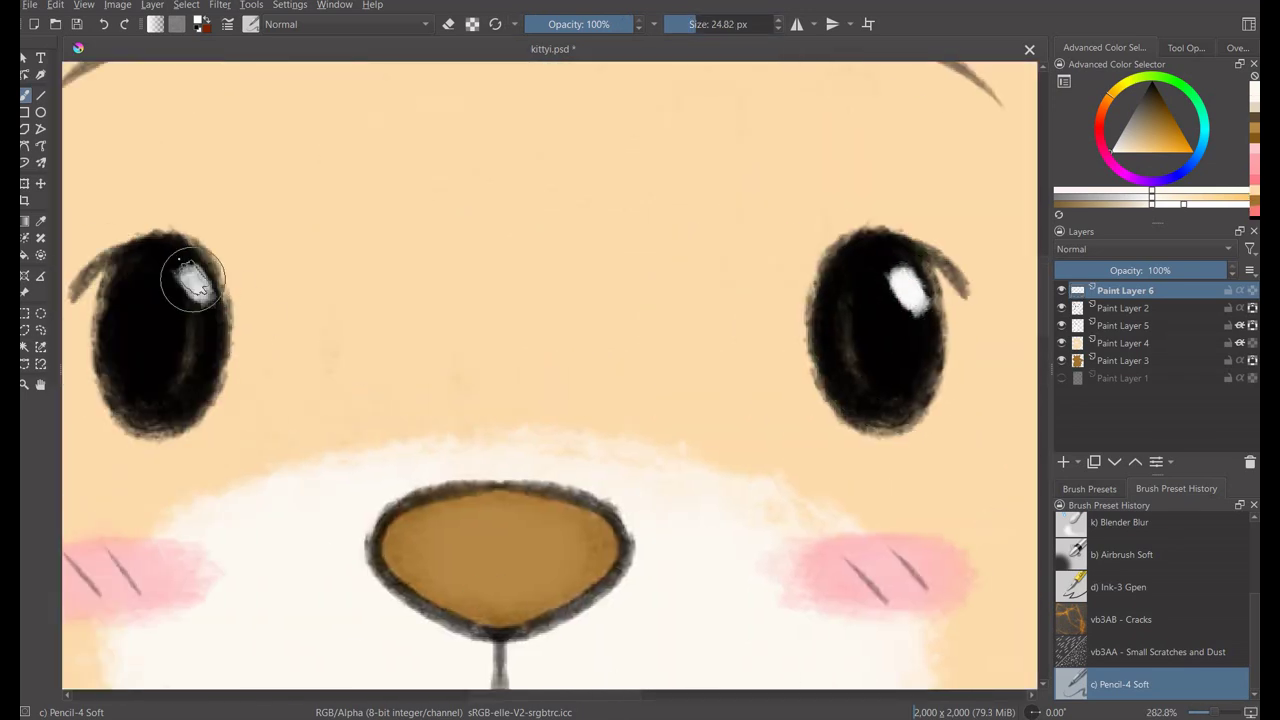
ctrl+click(651, 126)
scroll(914, 337, up, 1)
drag(840, 372, 852, 402)
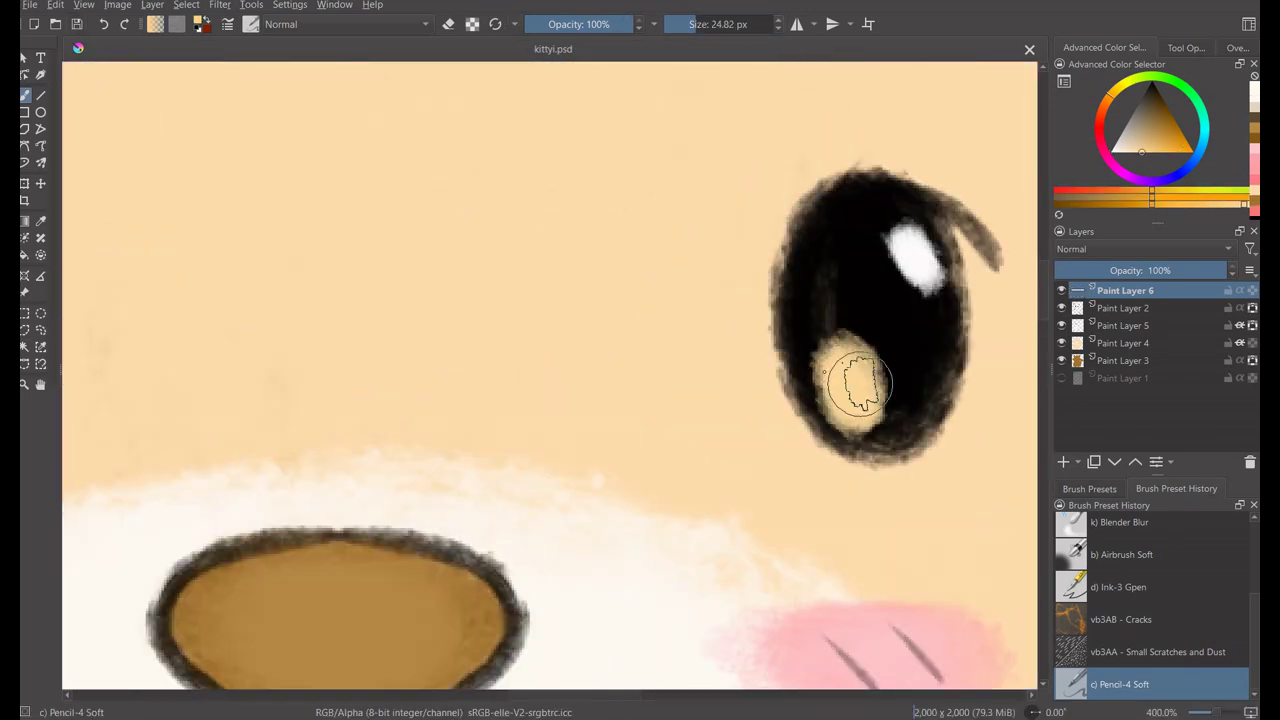
scroll(845, 390, down, 3)
Add a light cream sparkle in the right eye.
ctrl+click(358, 103)
scroll(358, 103, up, 3)
click(743, 536)
scroll(743, 536, down, 2)
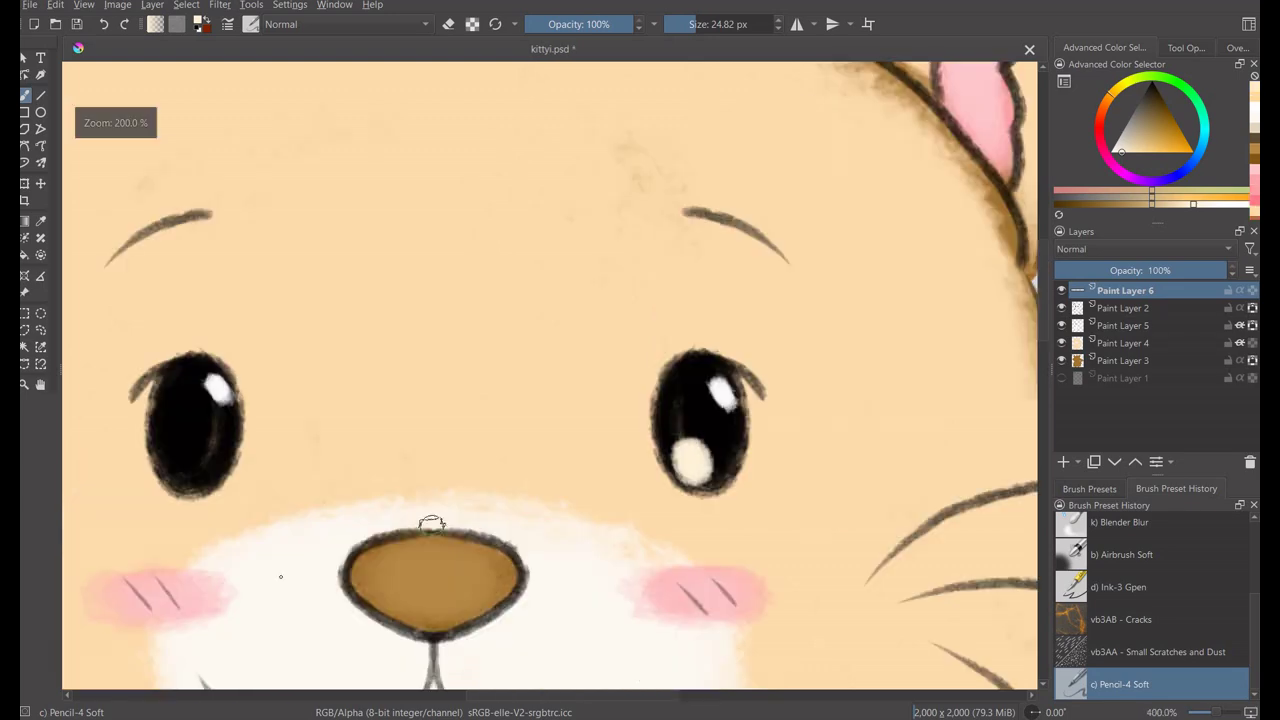
scroll(443, 457, up, 3)
Select Paint Layer 2, zoom out, and narrow the side panels to enlarge the canvas.
click(443, 457)
scroll(443, 457, down, 4)
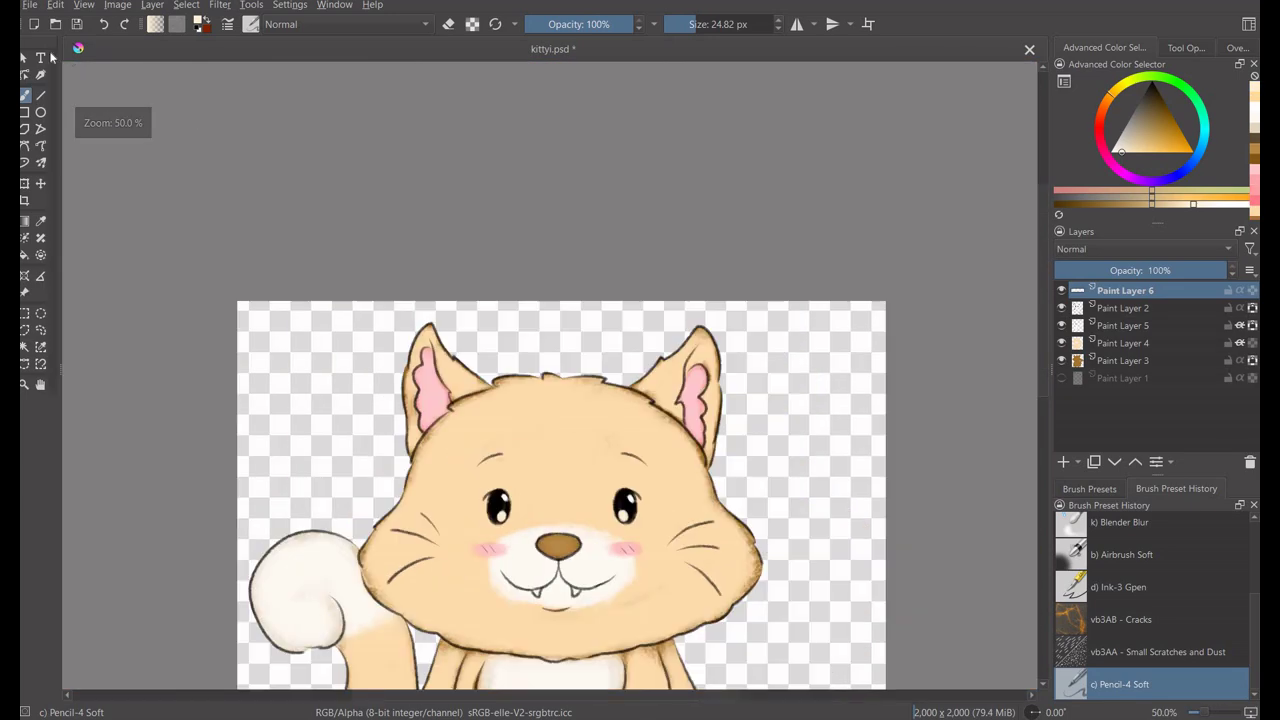
key(Page_Down)
drag(1046, 300, 1088, 431)
With the Ink-3 Gpen brush, recolour all the lineart soft brown.
key(/)
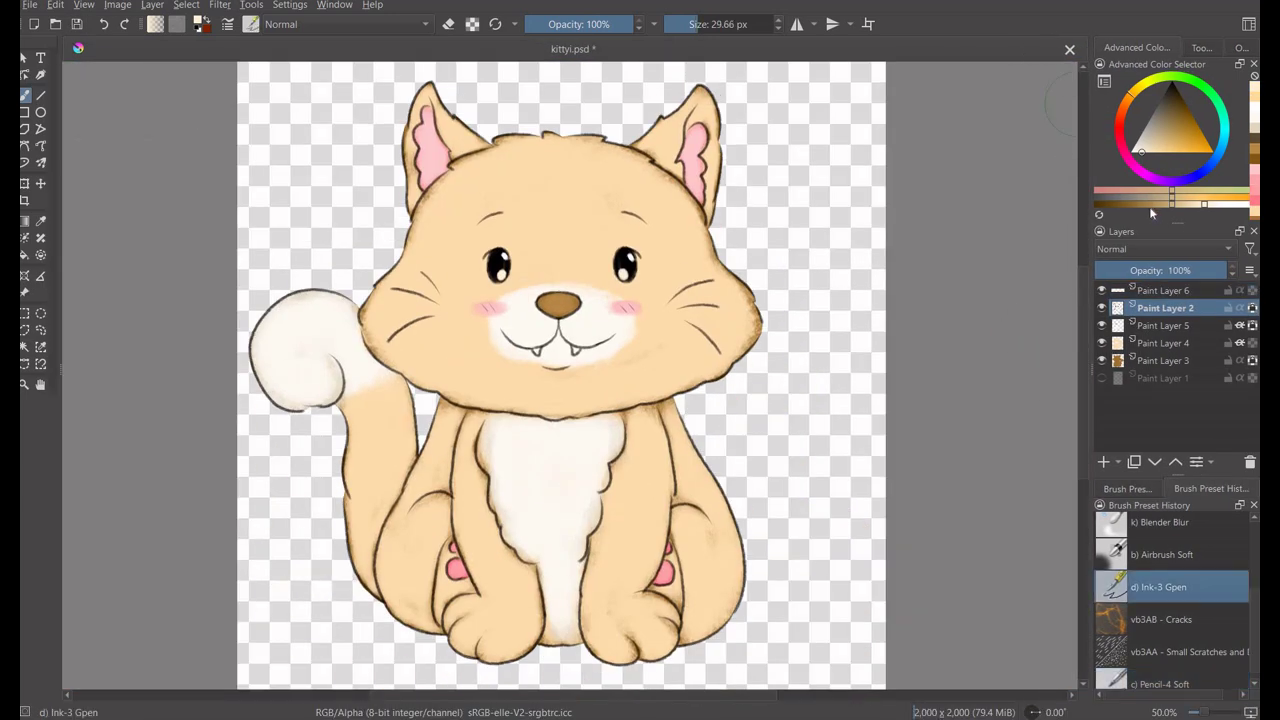
mouse_move(732, 82)
mouse_down()
mouse_move(571, 457)
mouse_move(300, 357)
mouse_move(626, 92)
mouse_up()
scroll(585, 400, up, 2)
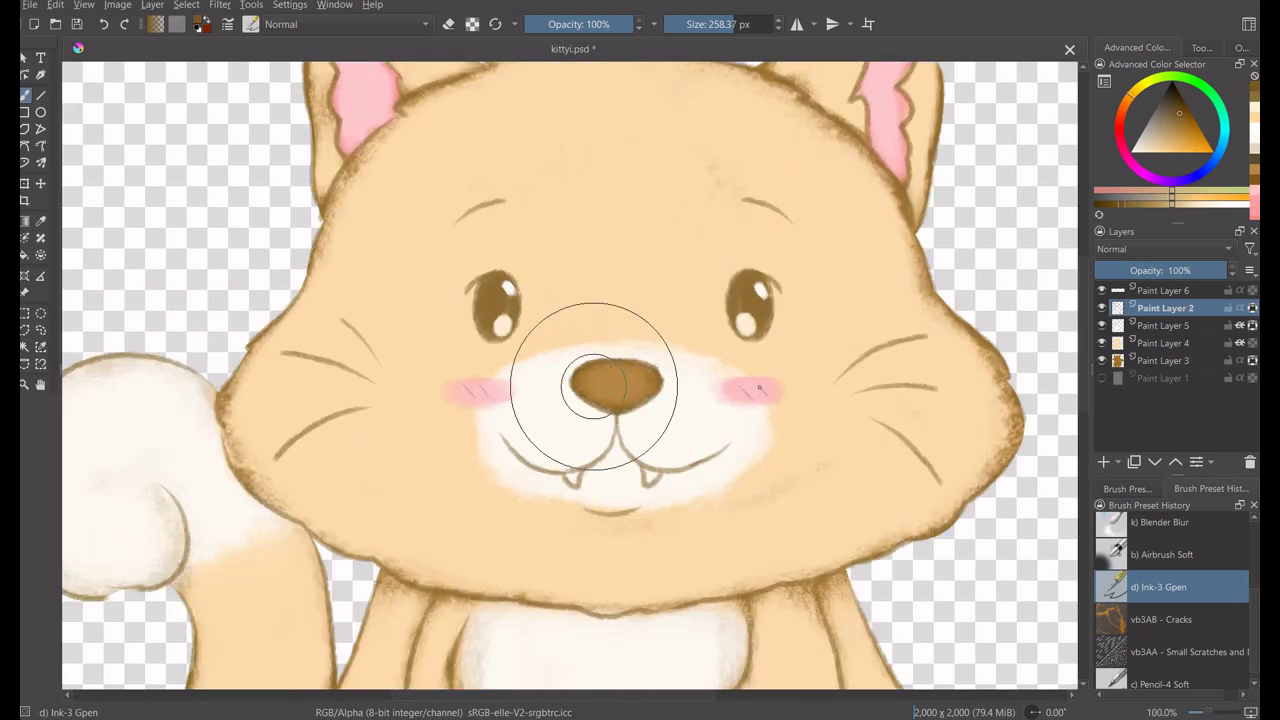
Shade both the right and left eyes dark grey.
click(76, 24)
click(1153, 110)
drag(735, 300, 760, 295)
drag(490, 302, 515, 316)
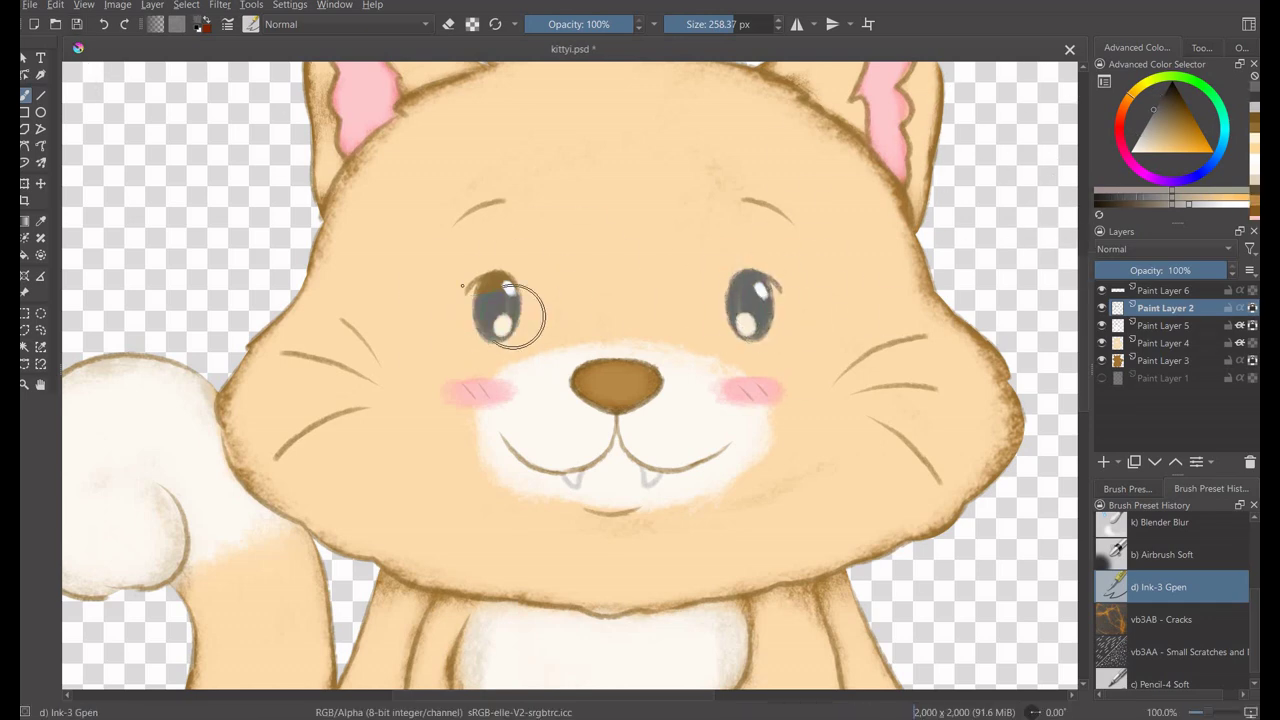
Paint pink inside the ear and save the drawing.
ctrl+click(776, 391)
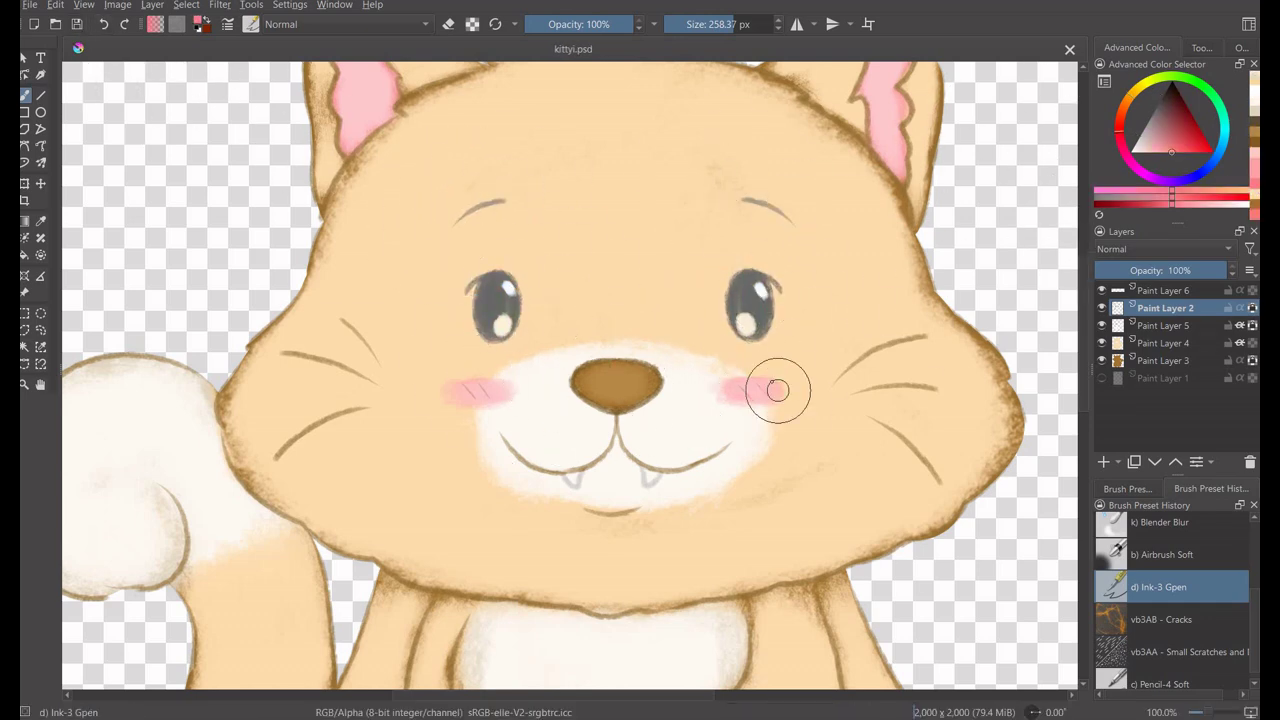
scroll(420, 403, down, 2)
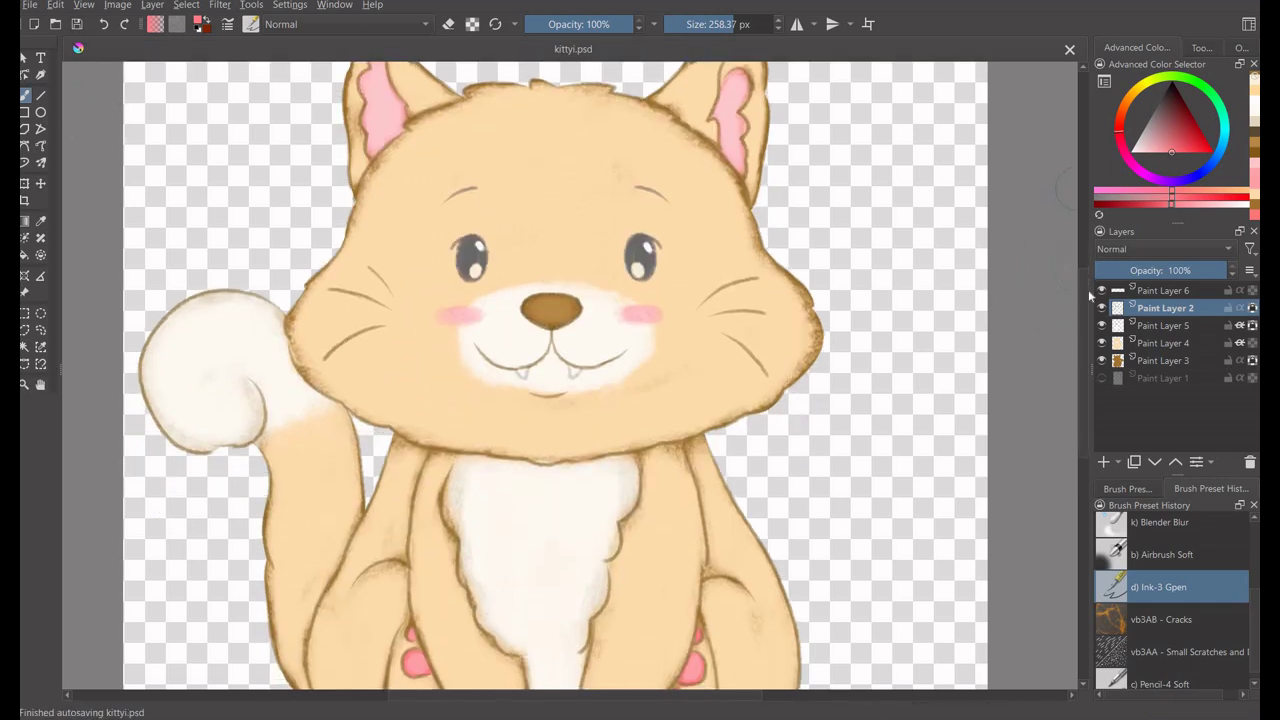
scroll(750, 250, up, 3)
drag(749, 223, 766, 425)
scroll(316, 248, down, 1)
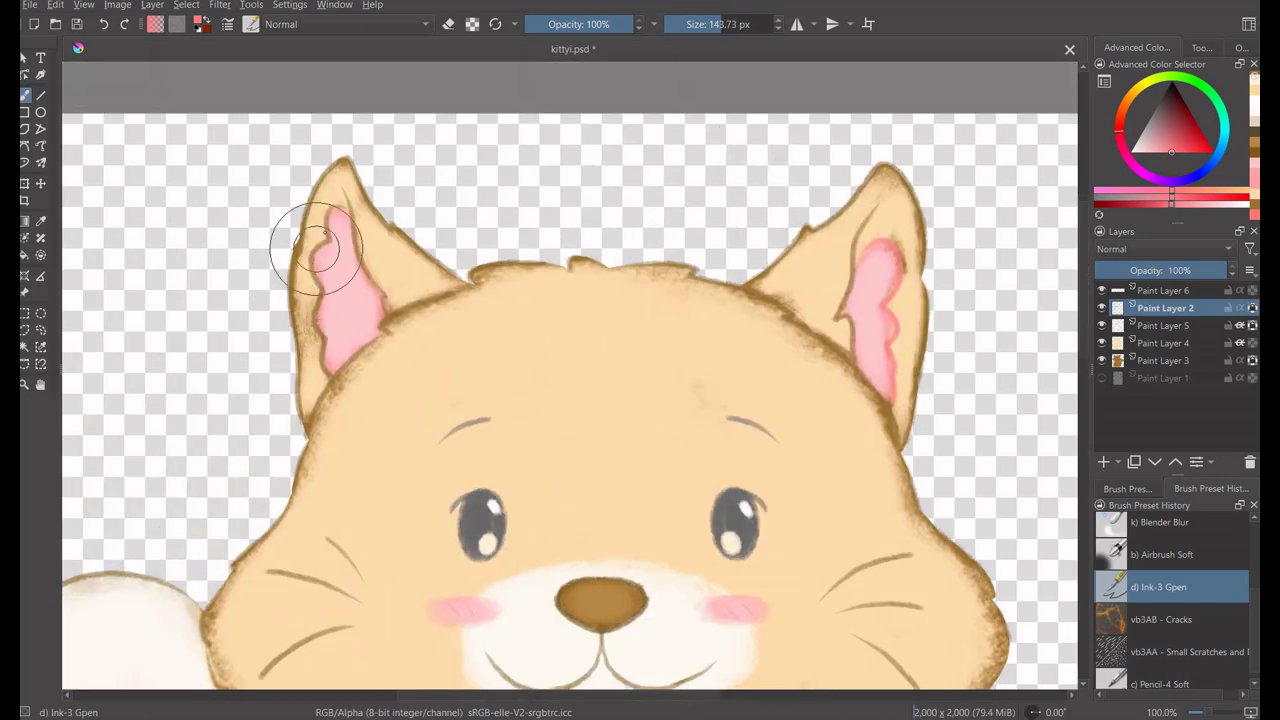
scroll(325, 363, down, 3)
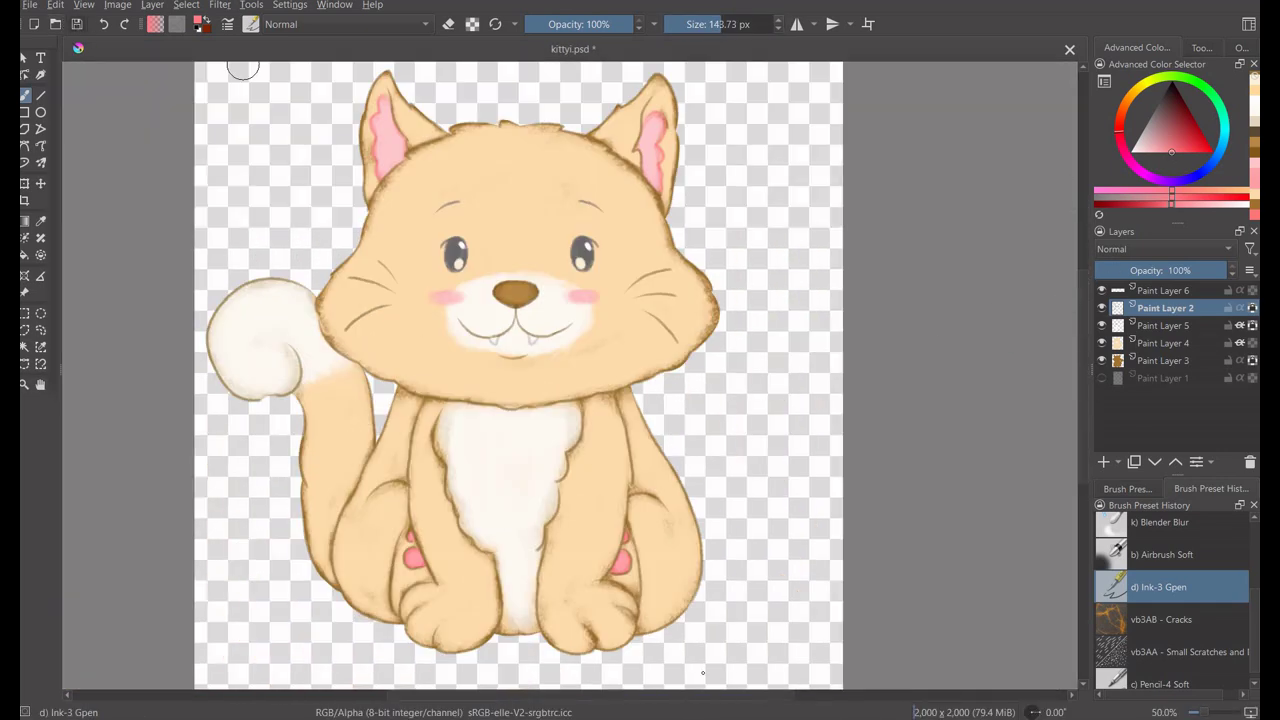
scroll(655, 373, up, 3)
key(ctrl+s)
Touch up the line near the teeth in brown and save again.
ctrl+click(655, 373)
mouse_move(655, 373)
mouse_down()
mouse_move(697, 390)
mouse_move(569, 386)
mouse_up()
scroll(588, 388, down, 2)
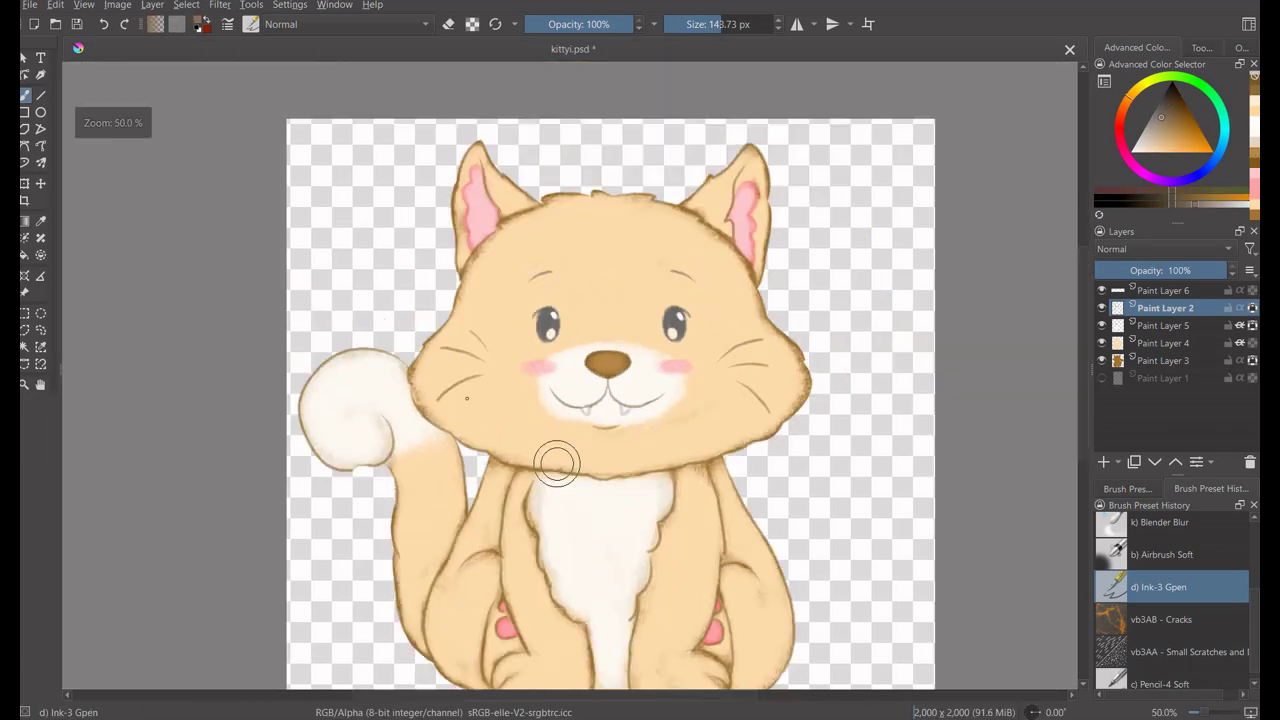
scroll(920, 274, up, 1)
scroll(829, 314, down, 1)
key(ctrl+s)
Touch up the face fur in a new shade and sample the paw-pad pink.
click(1149, 206)
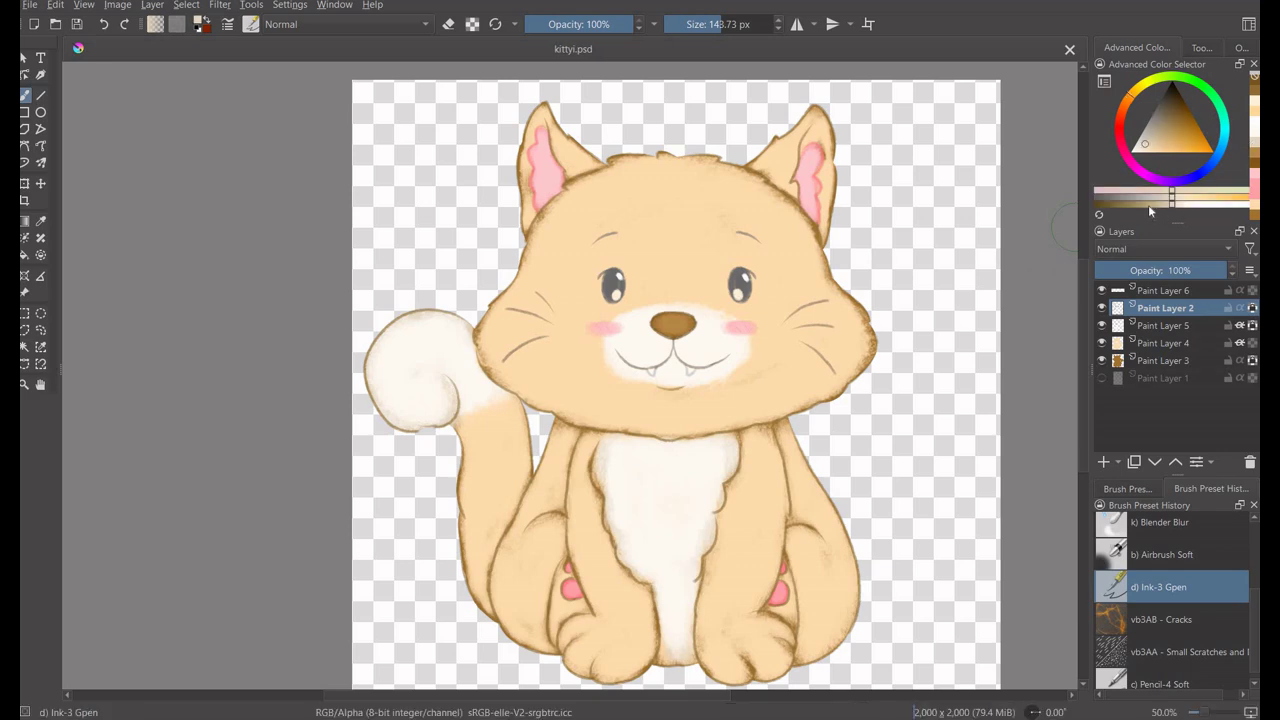
drag(577, 244, 623, 360)
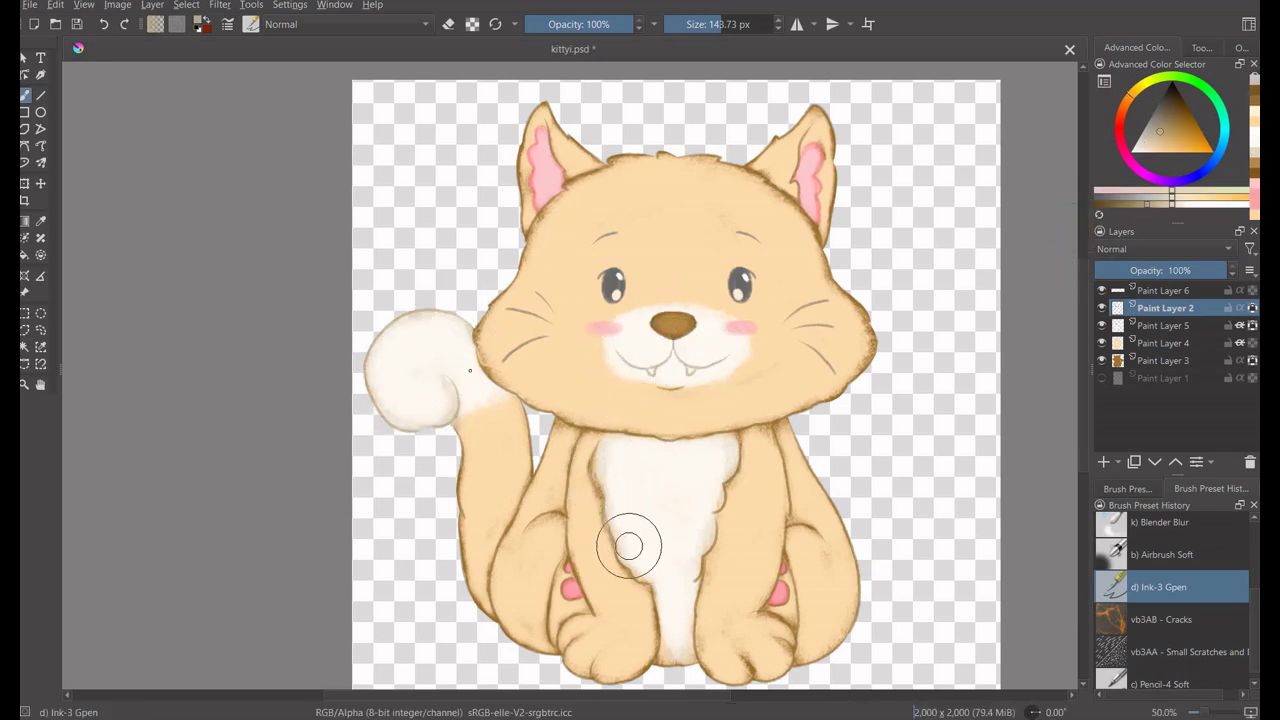
ctrl+click(780, 592)
scroll(790, 560, up, 2)
scroll(823, 509, up, 2)
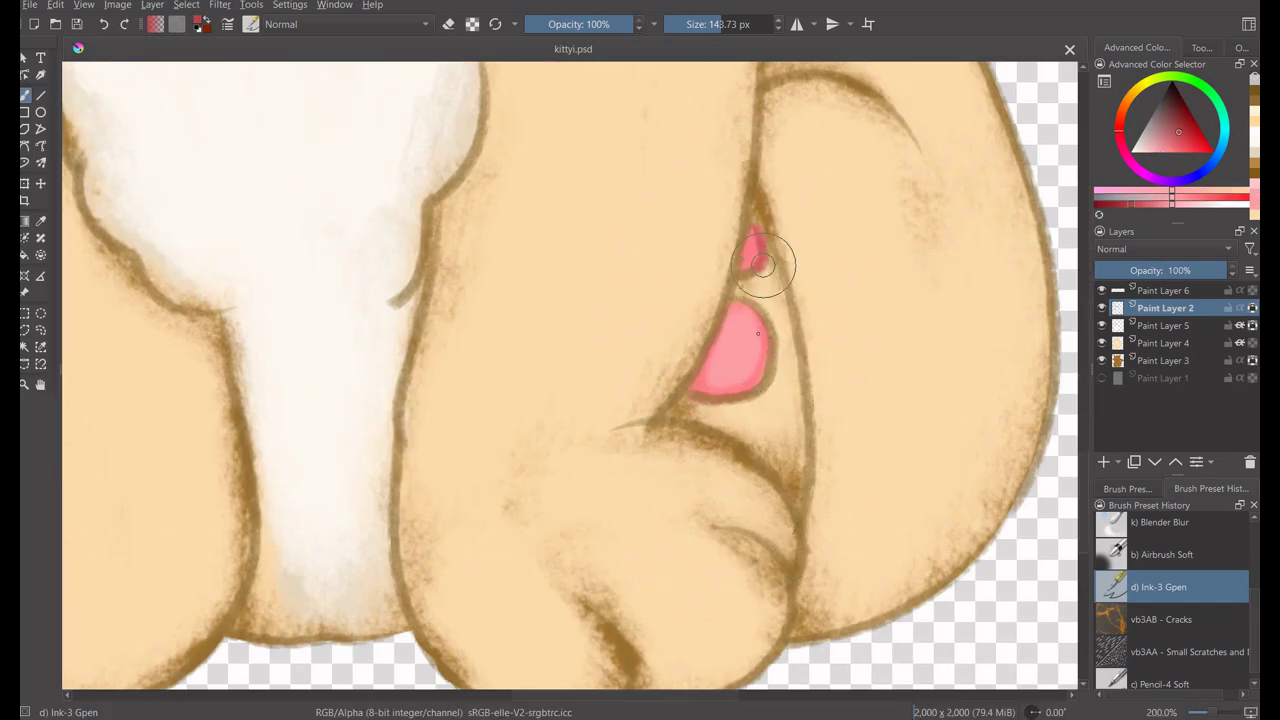
scroll(720, 672, right, 5)
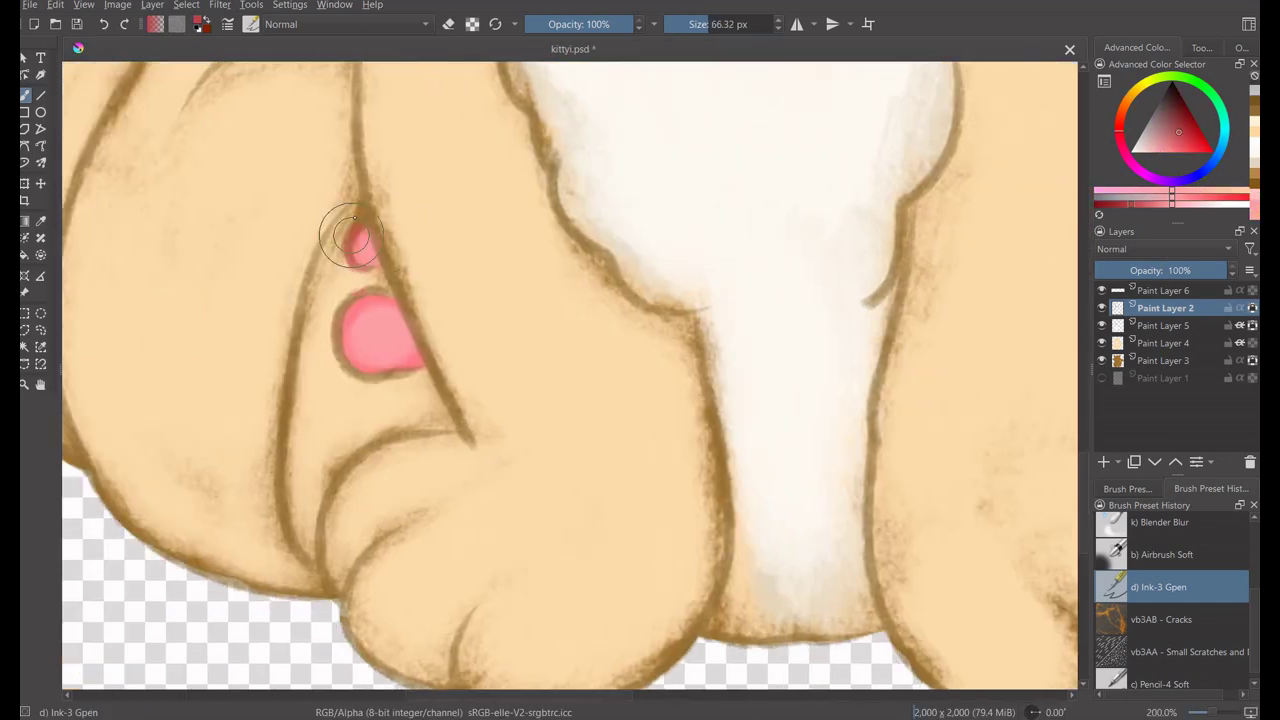
scroll(405, 388, down, 4)
scroll(300, 230, down, 1)
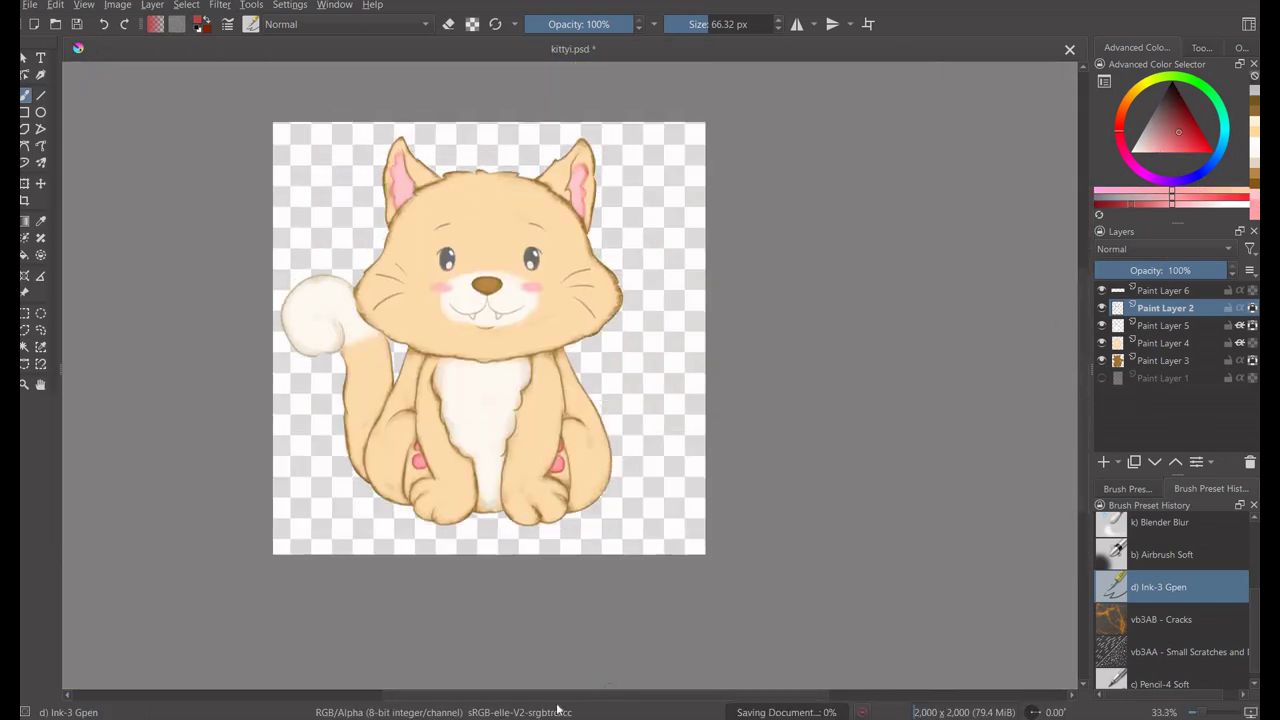